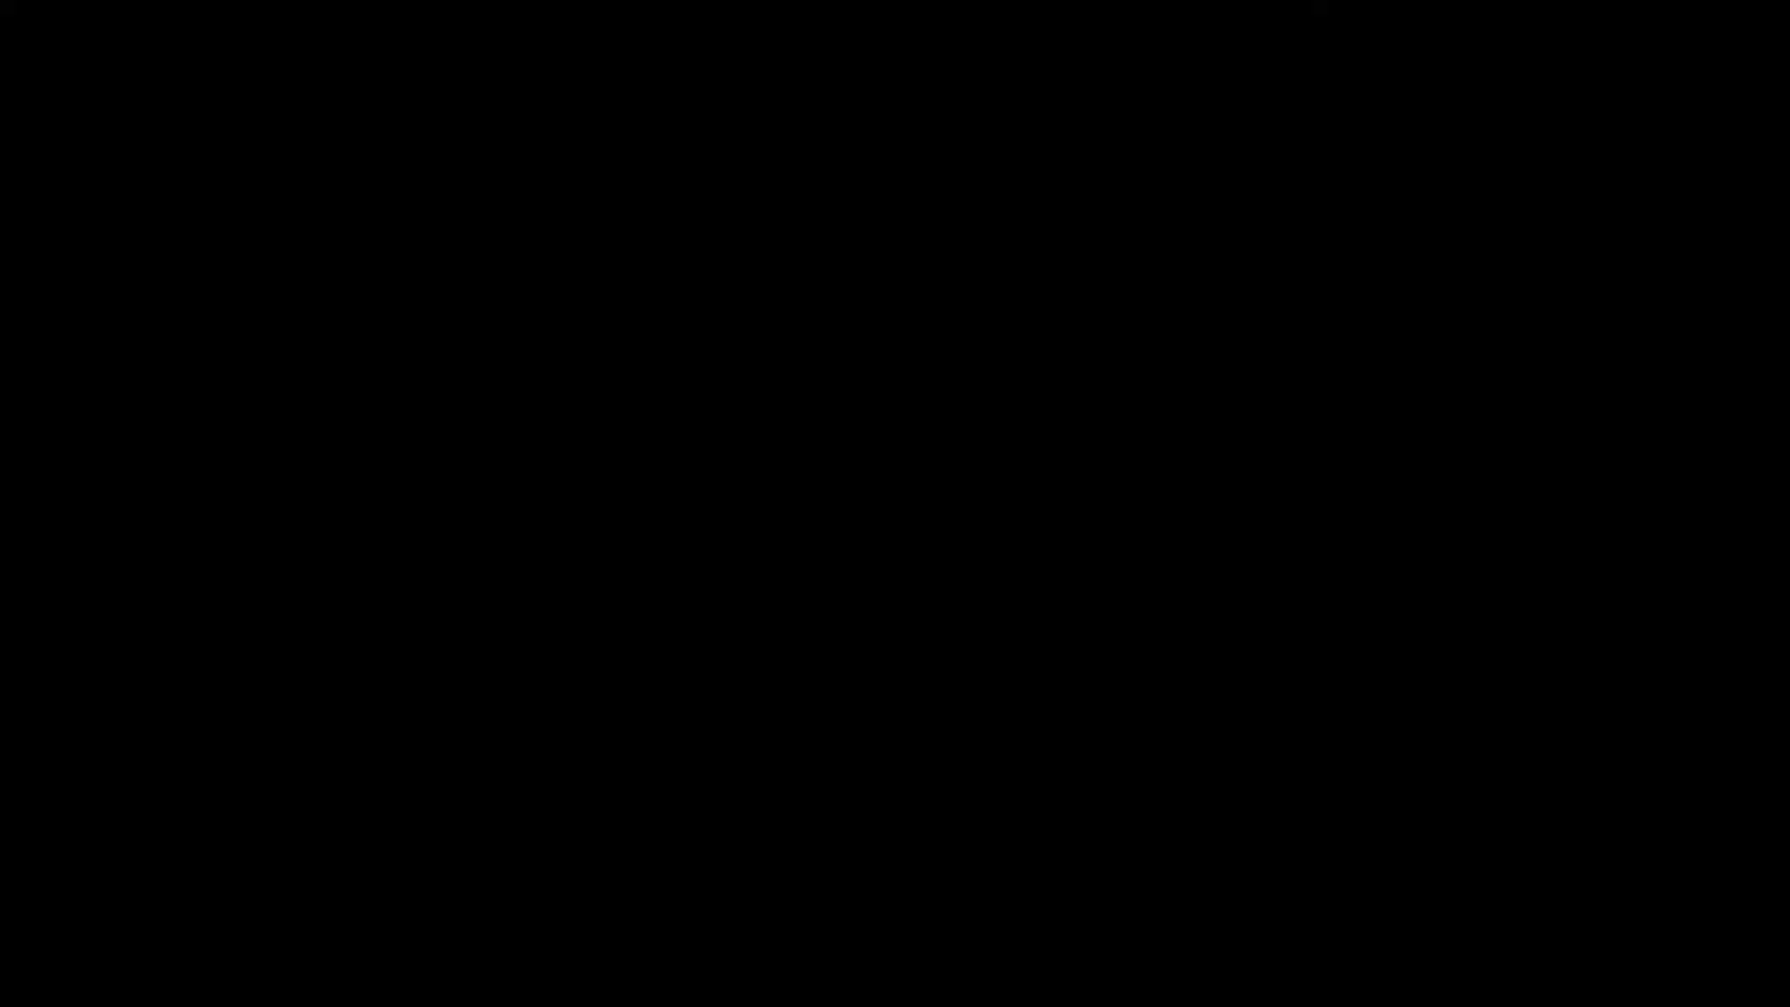
Label the four highlighted dates x0, x1, x2 and x3 in cells J8 to J11
type("x0")
key("Return")
type("x1")
key("Return")
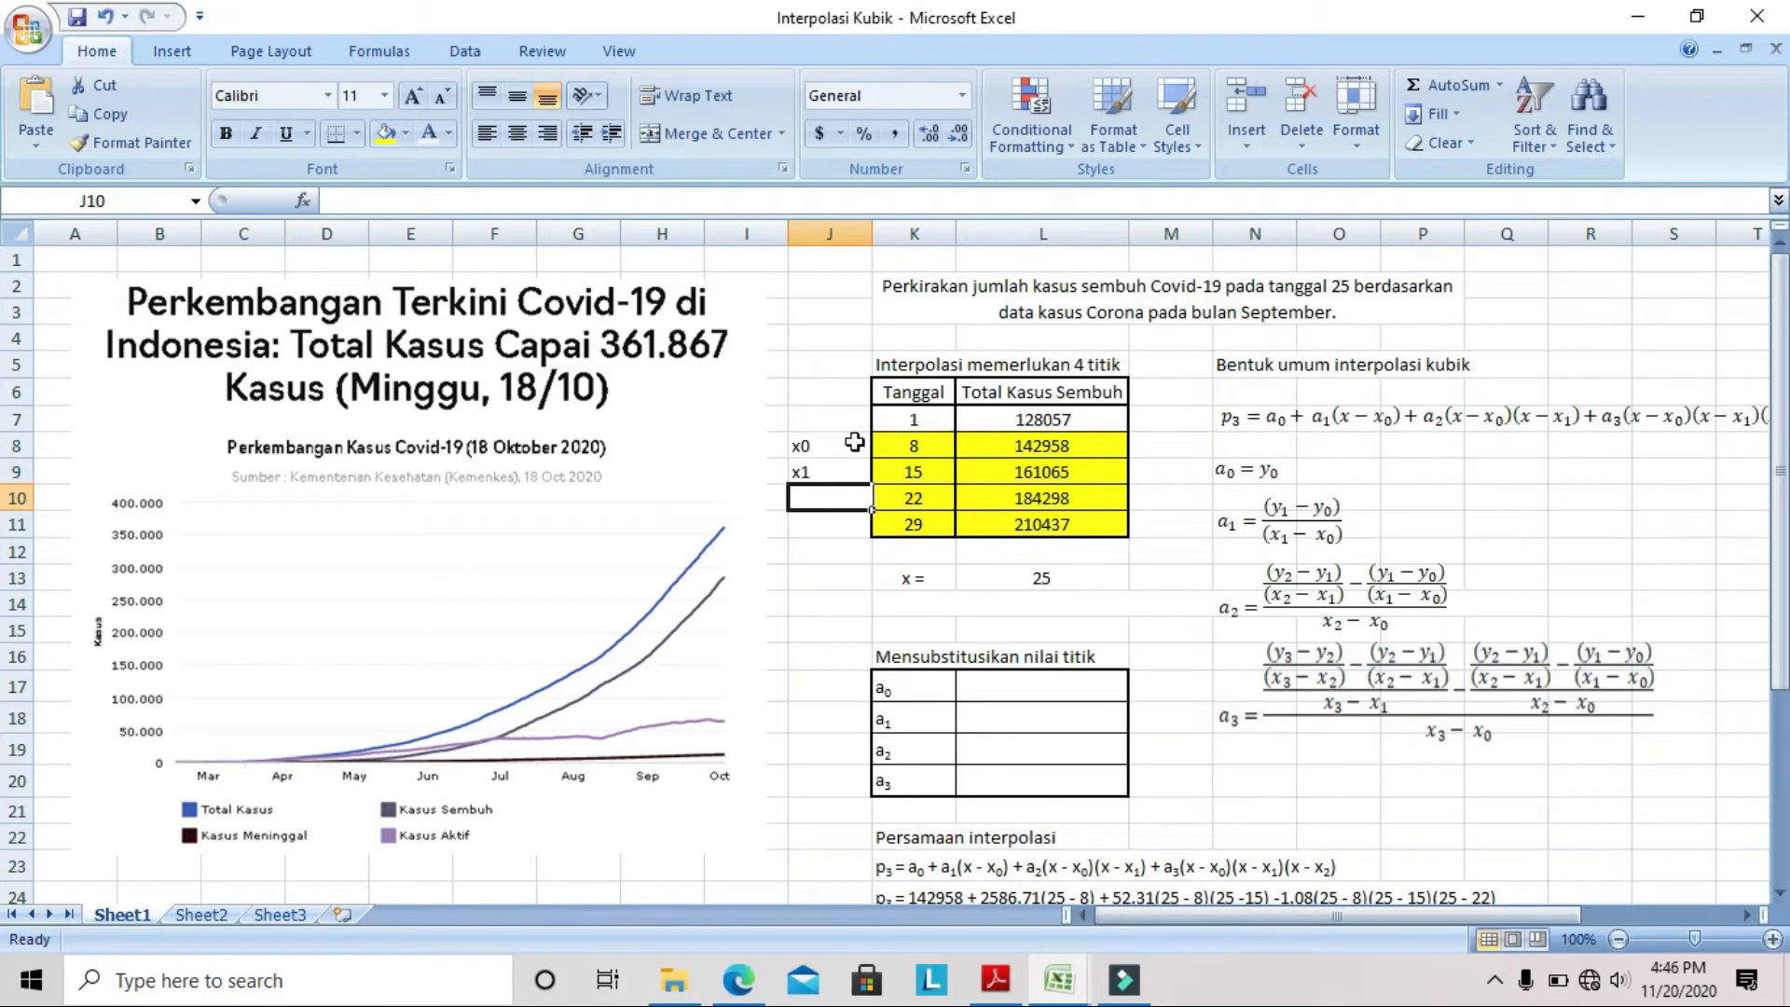
type("x2")
key("Return")
type("x3")
Label the four highlighted recovered-case totals y0, y1, y2 and y3 in cells M8 to M11
left_click(1150, 446)
type("y")
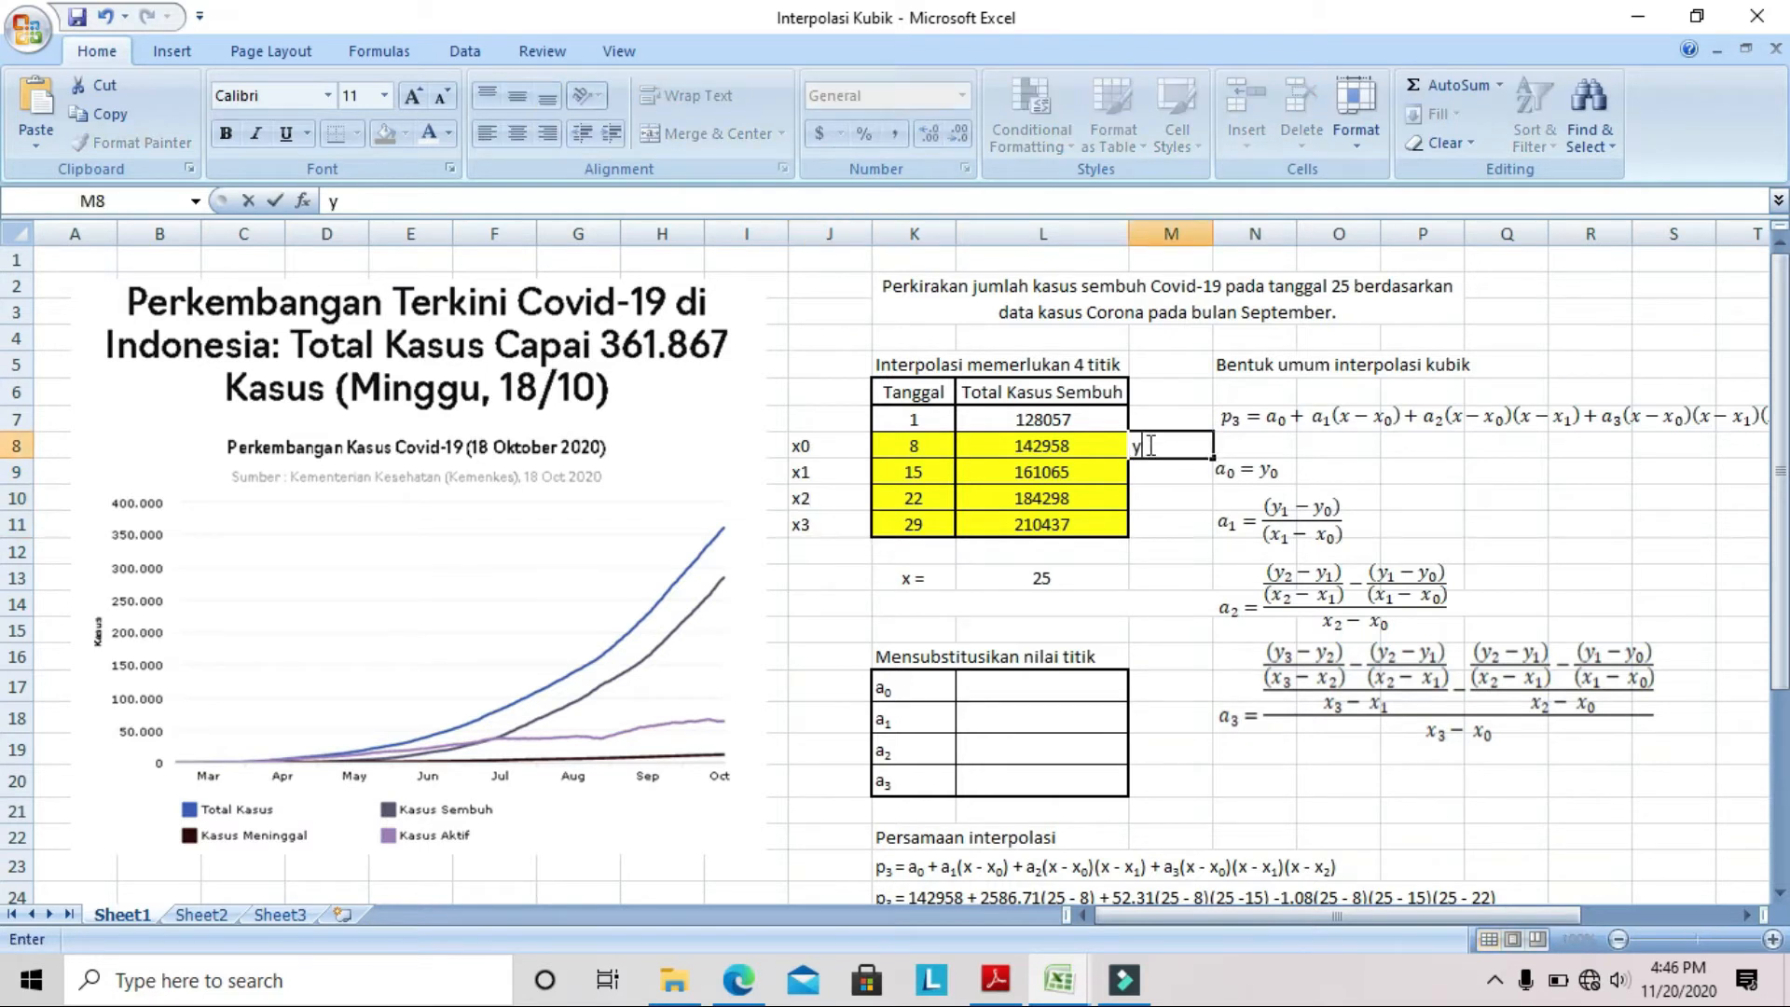
type("0")
key("Return")
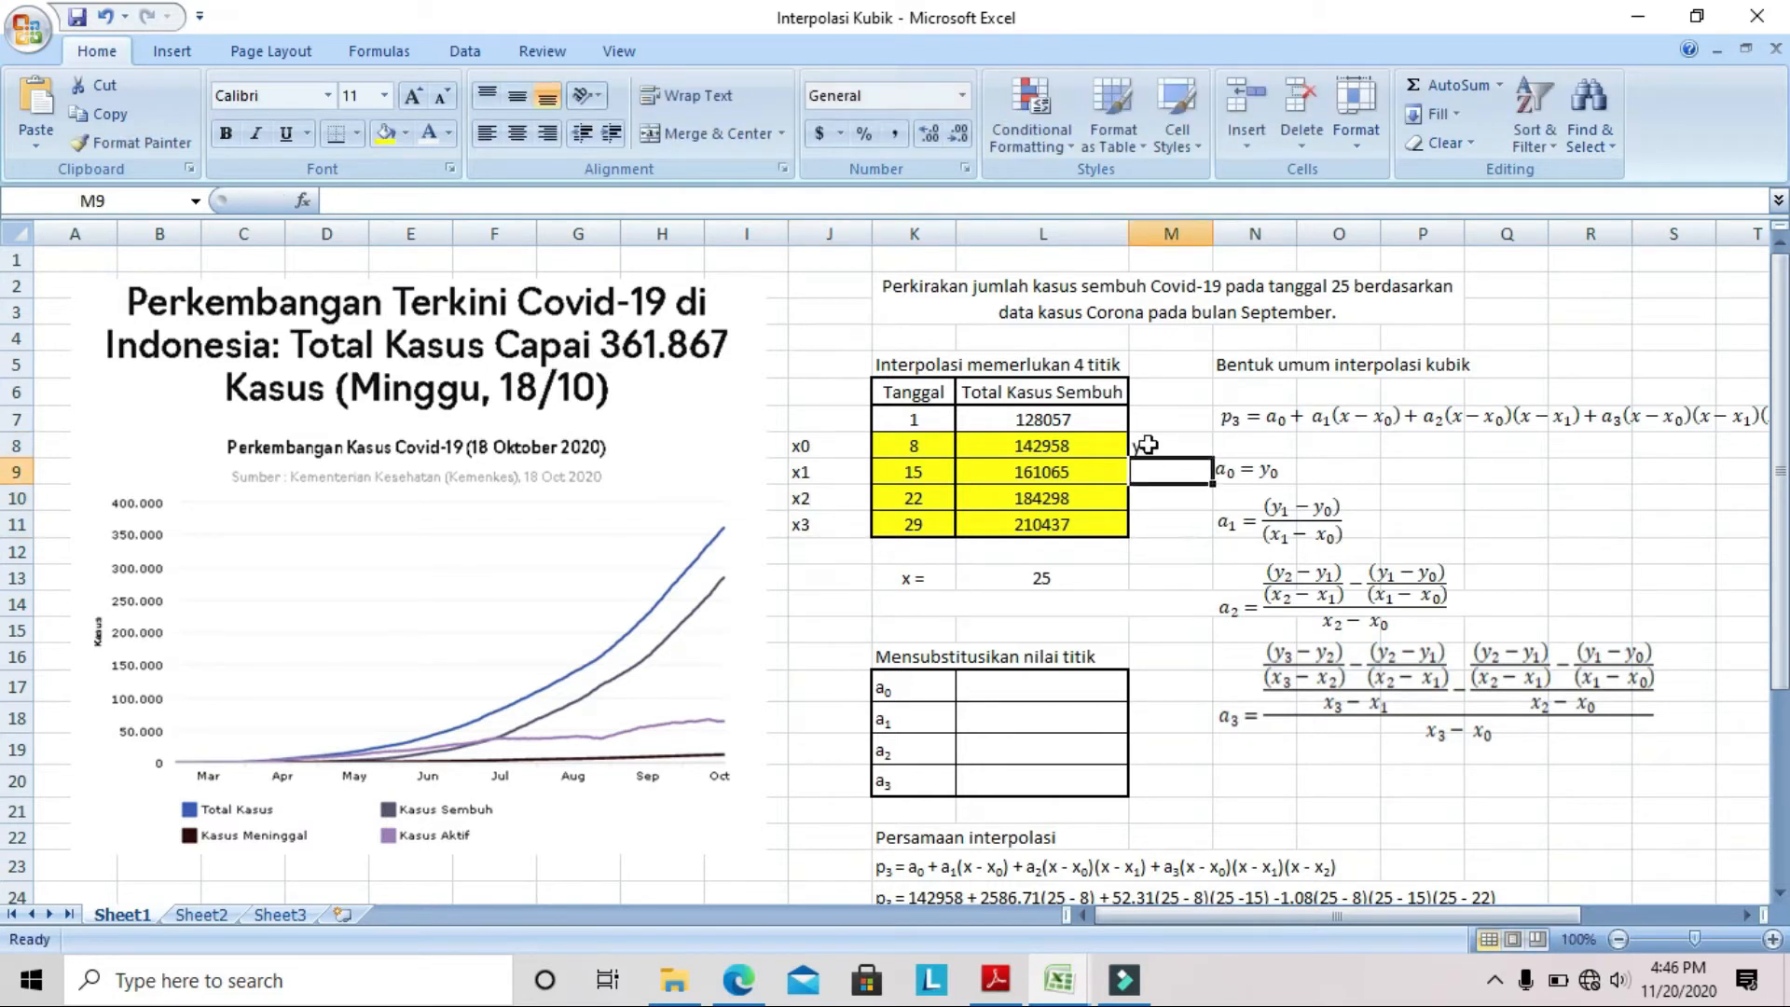
type("y1")
key("Return")
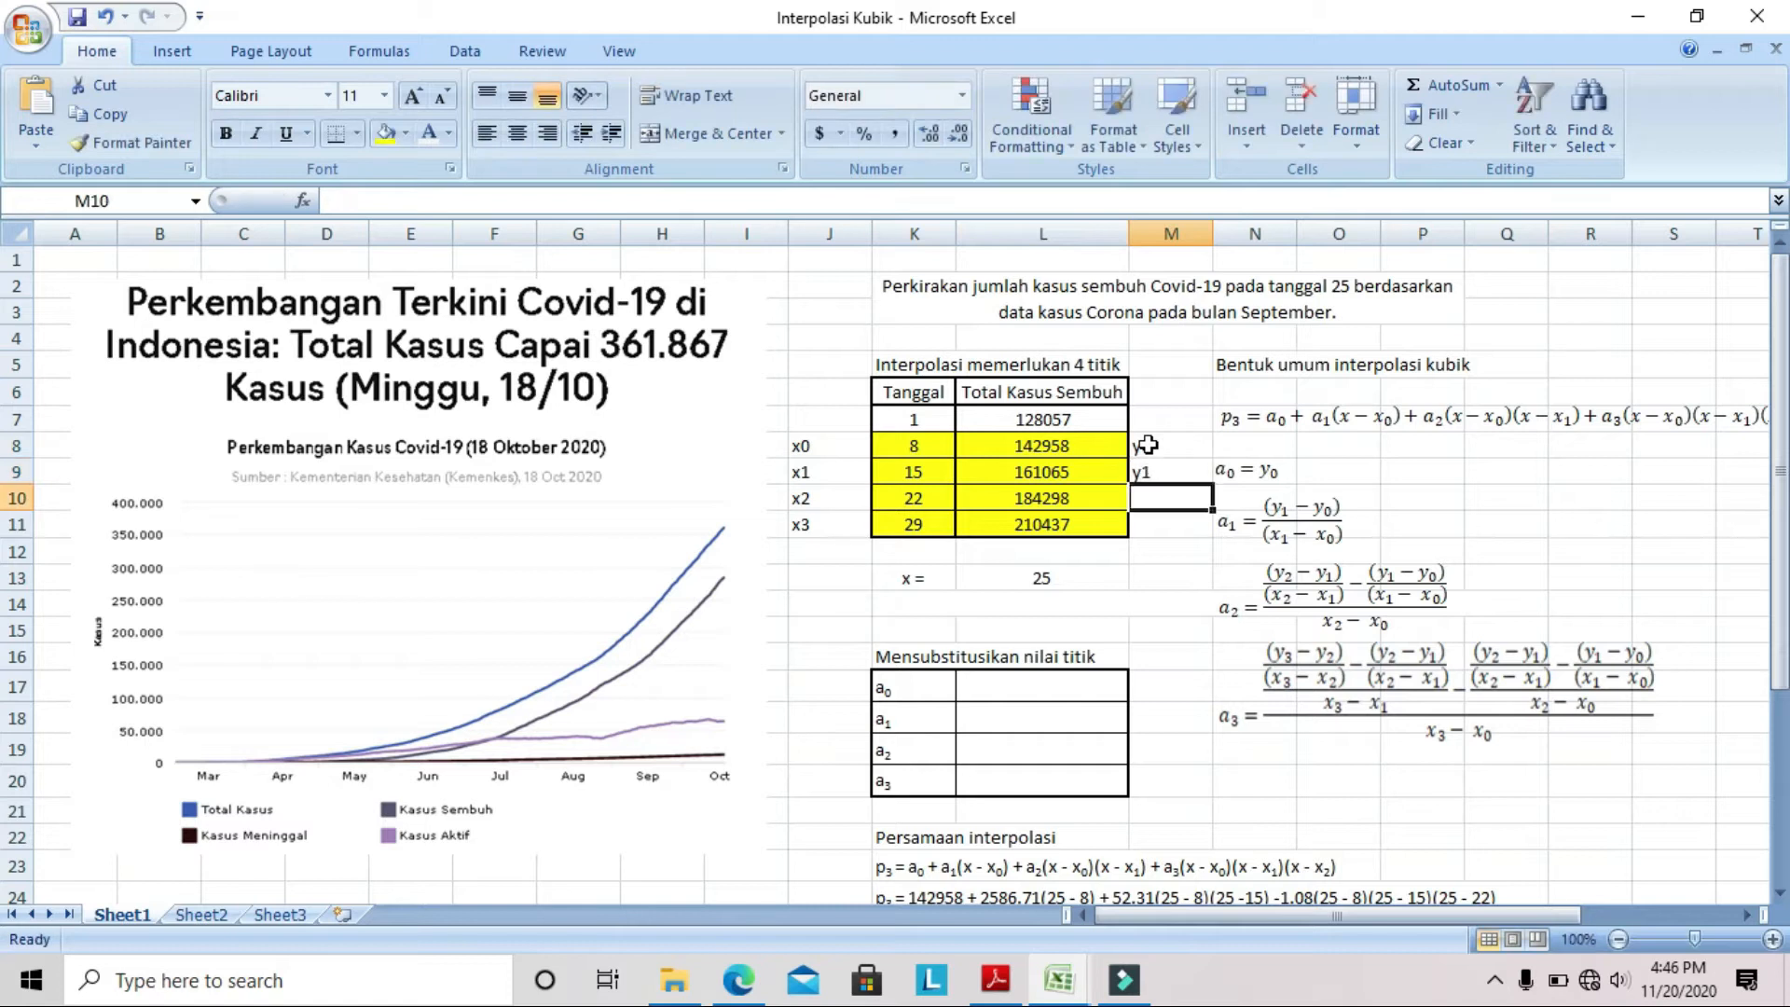
type("7")
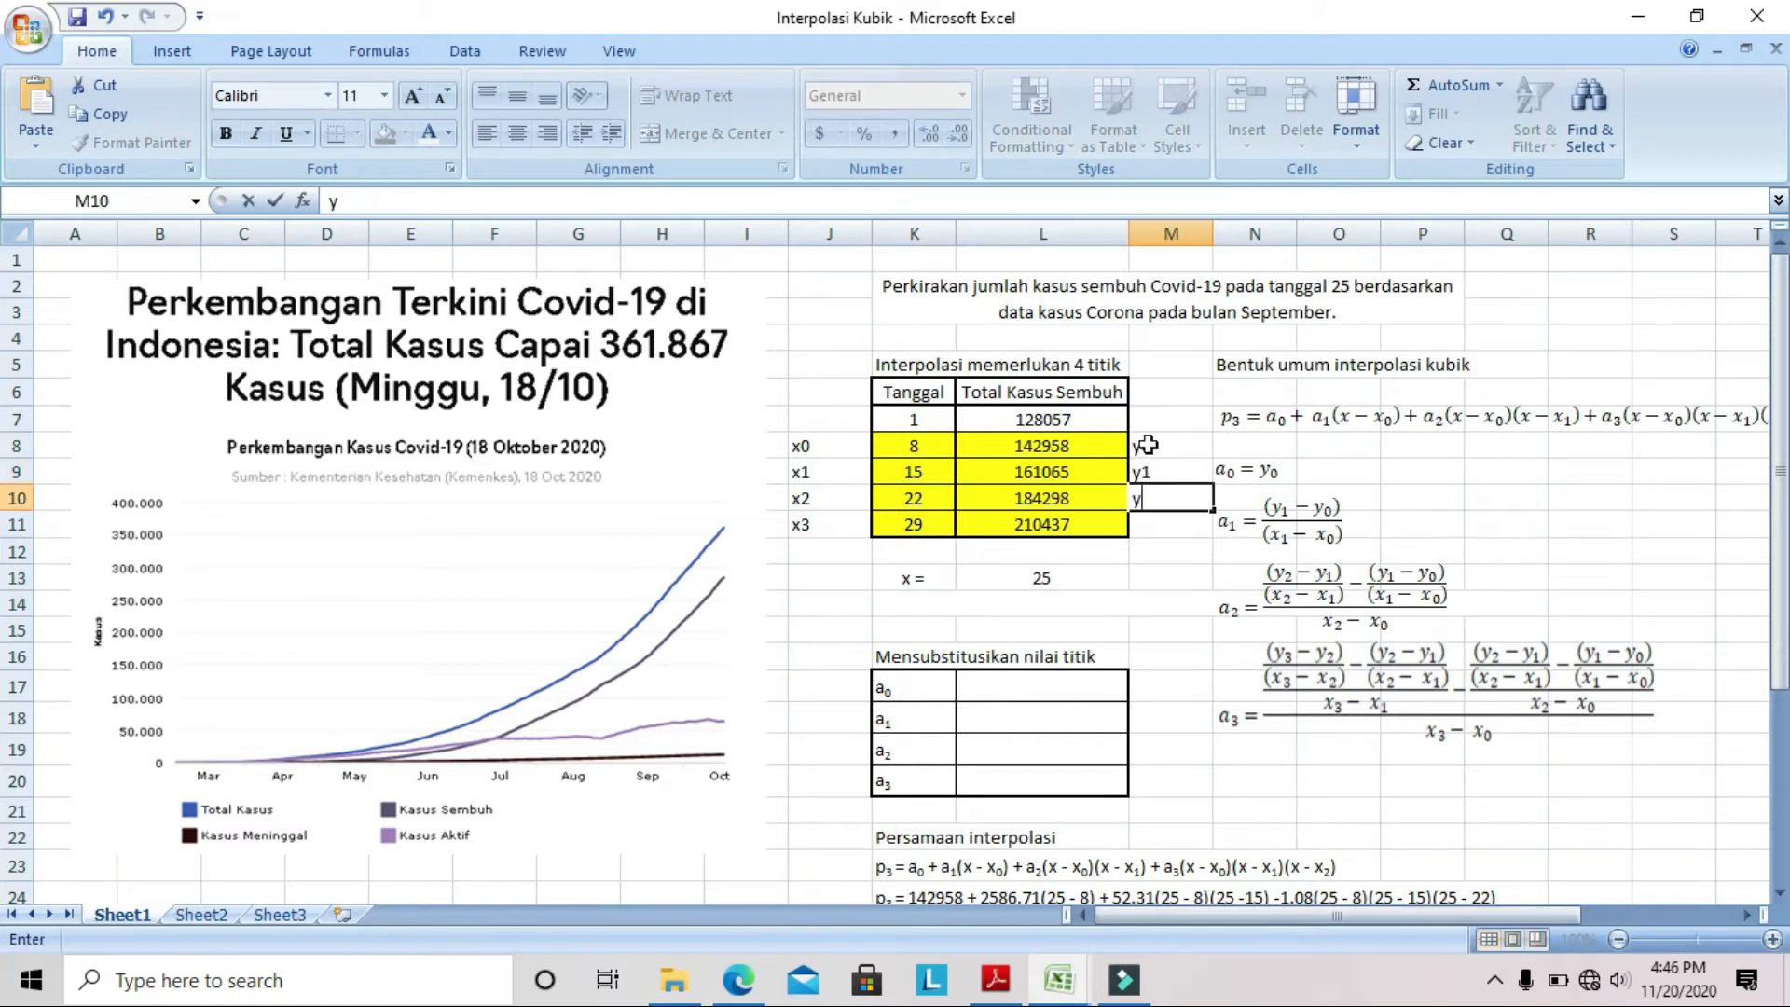
type("2")
key("Return")
type("y3")
key("Return")
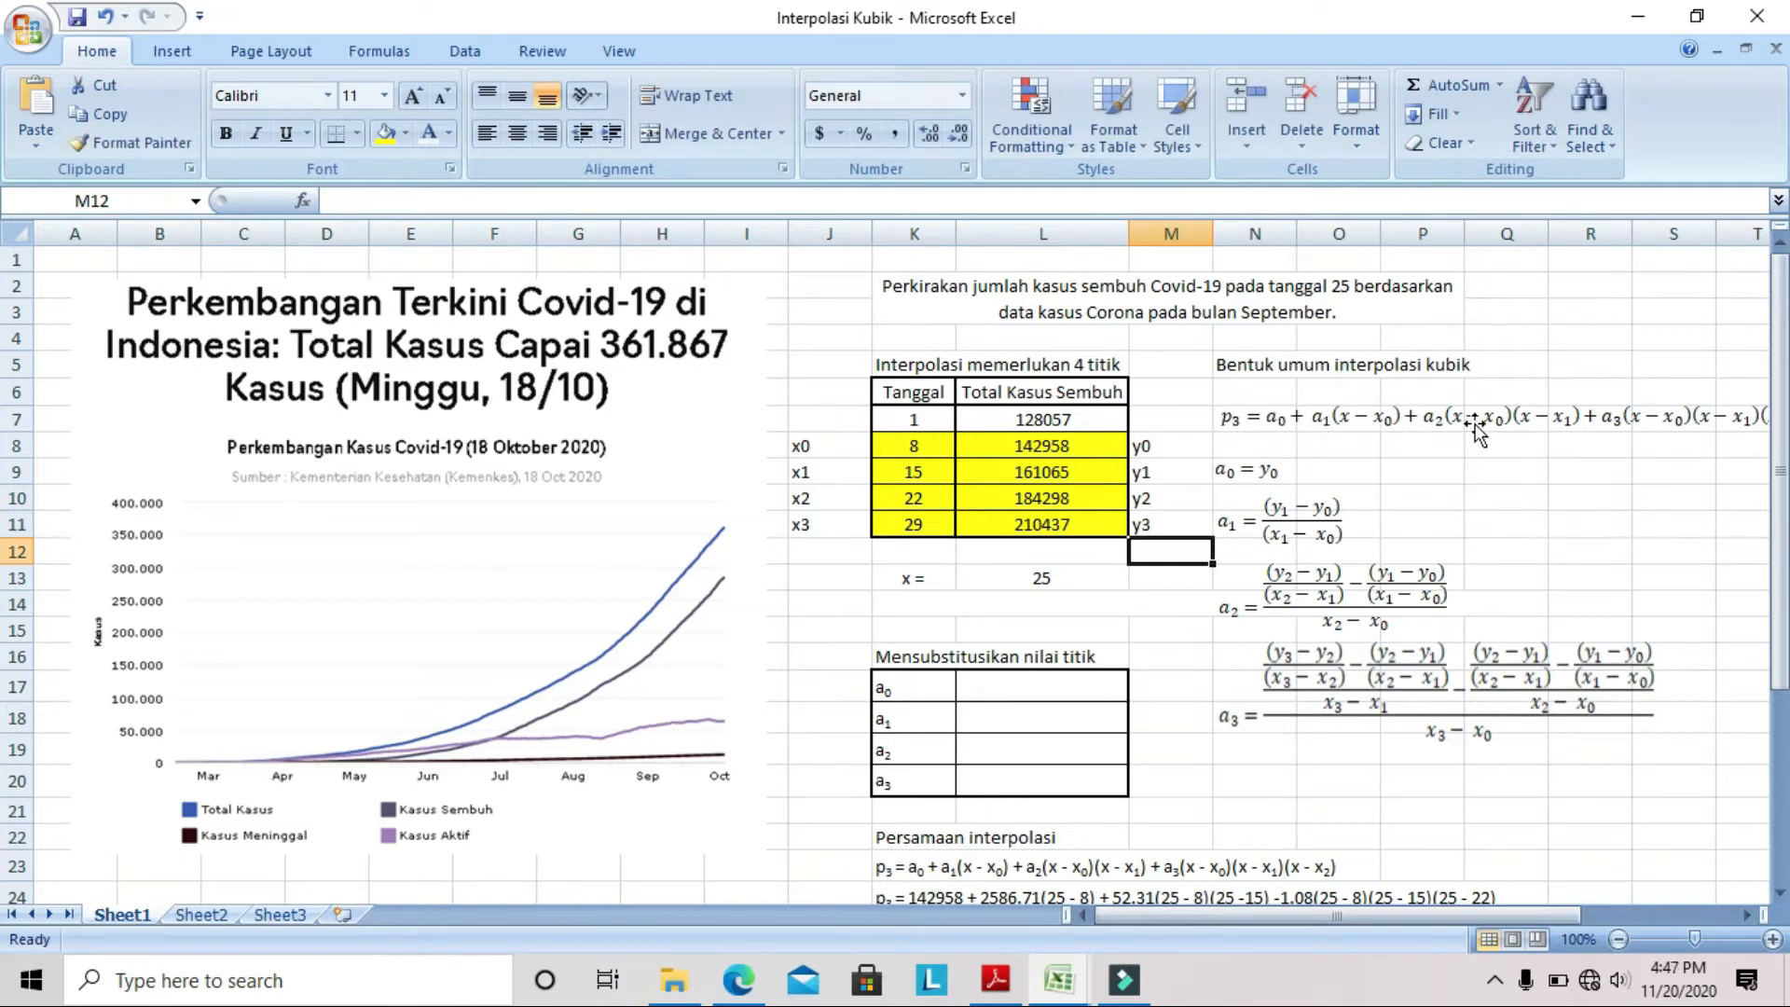
Set coefficient a0 in L17 equal to y0 with the formula =L8
left_click_drag(1221, 914, 1311, 915)
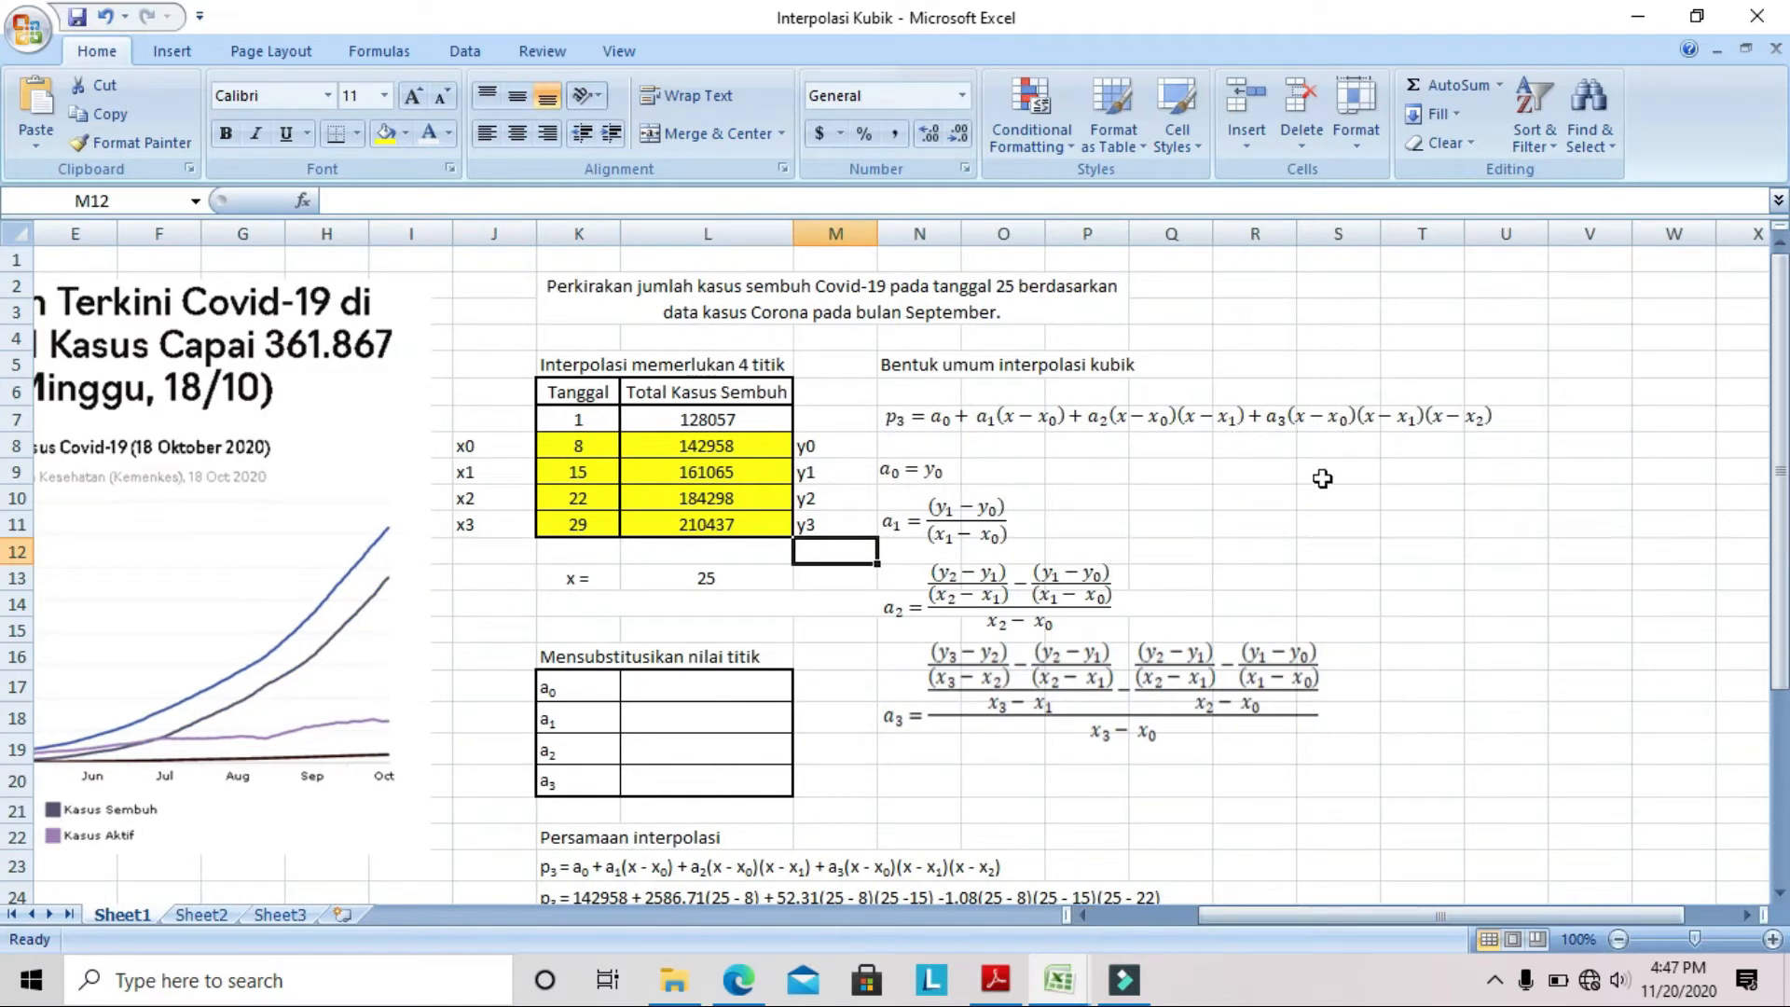
scroll(836, 626, "down", 1)
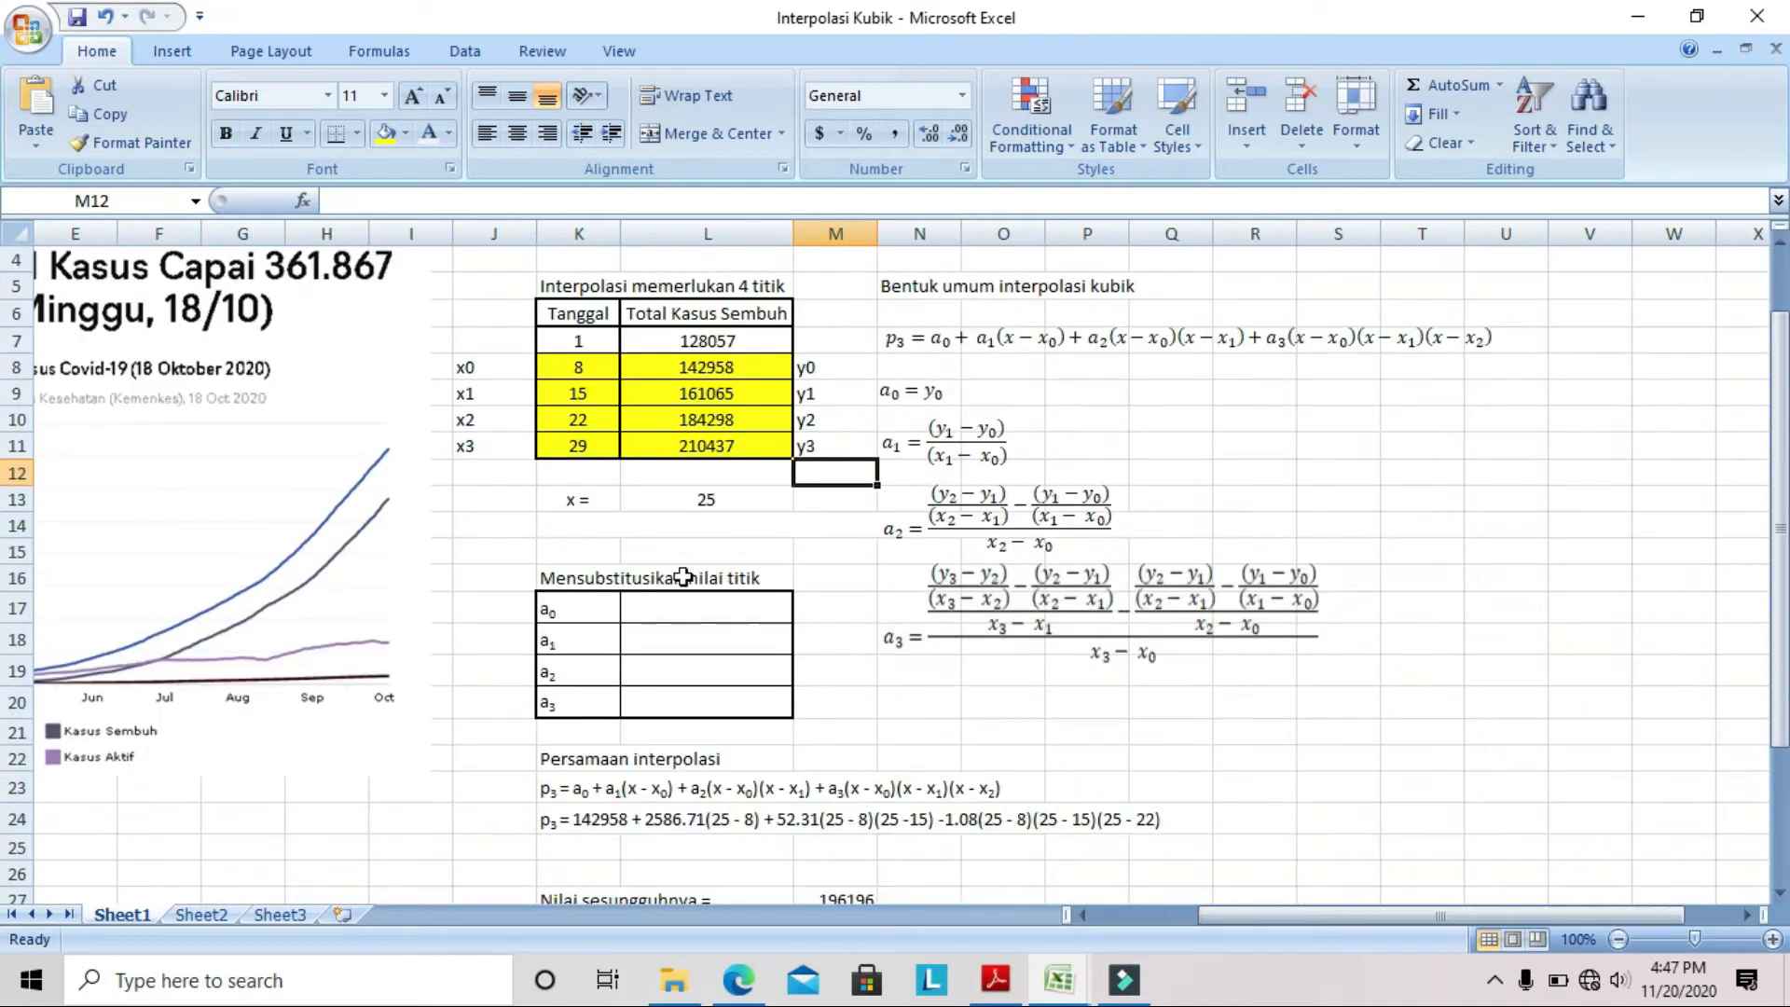
left_click(678, 605)
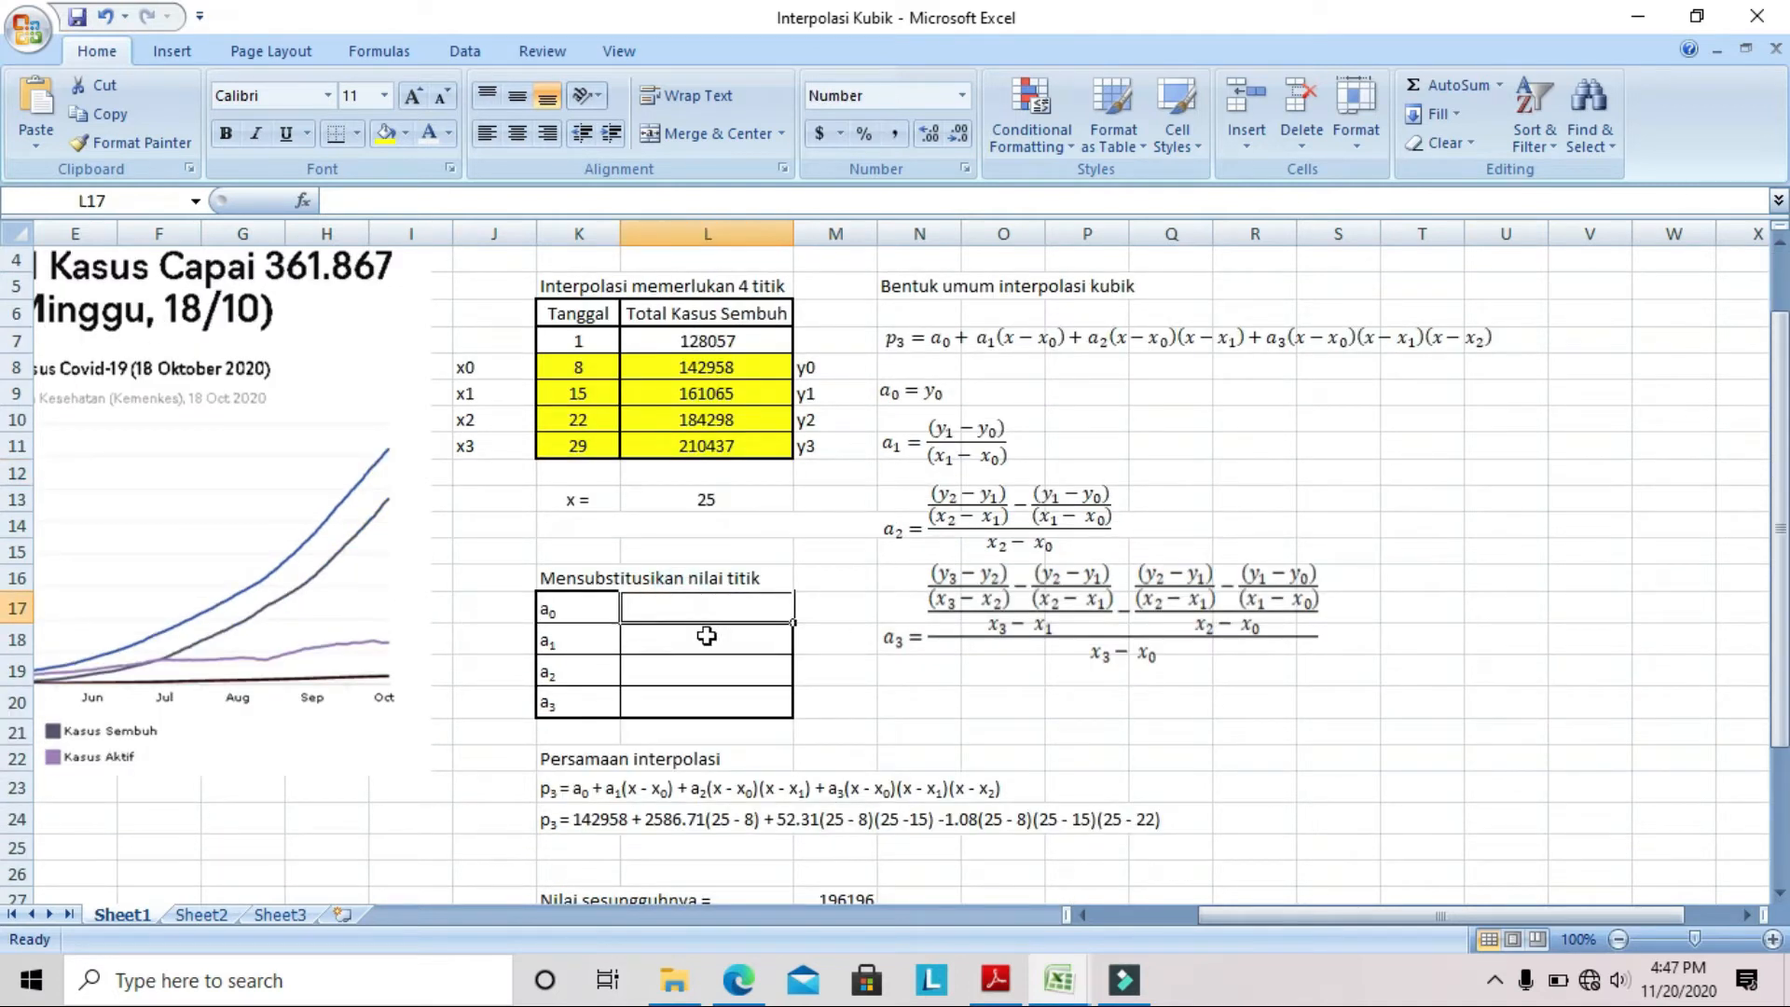
type("=")
left_click(713, 366)
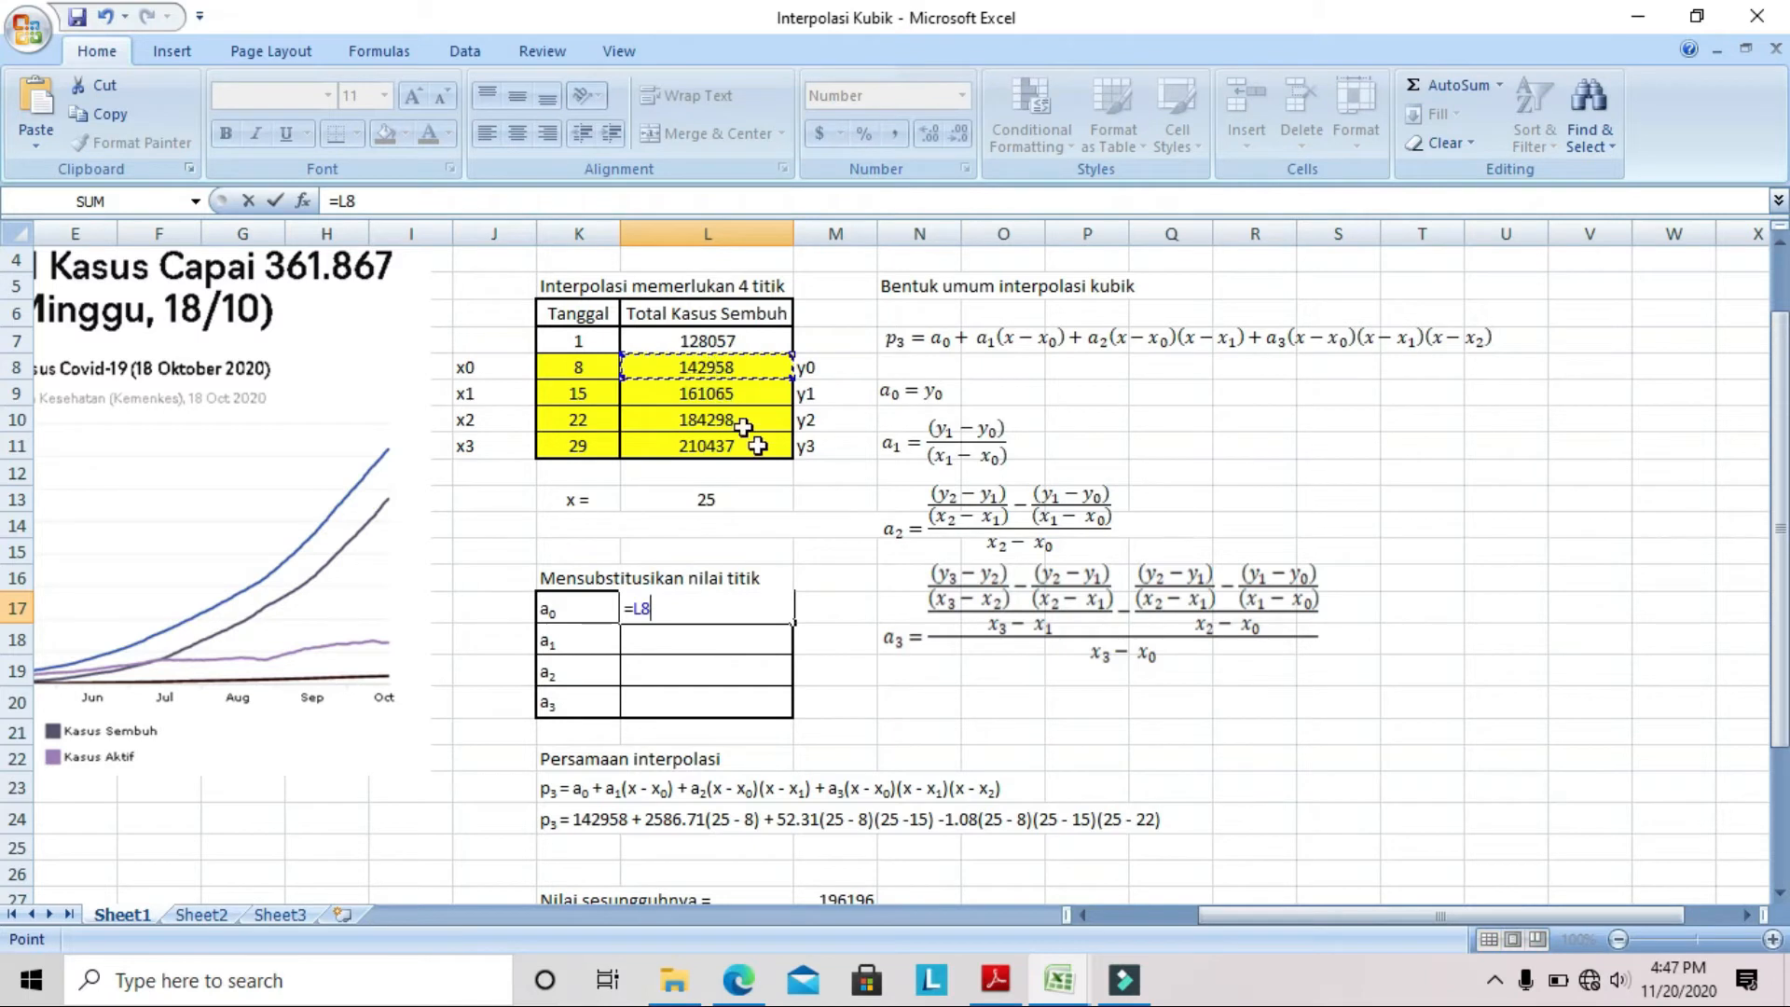
key("Return")
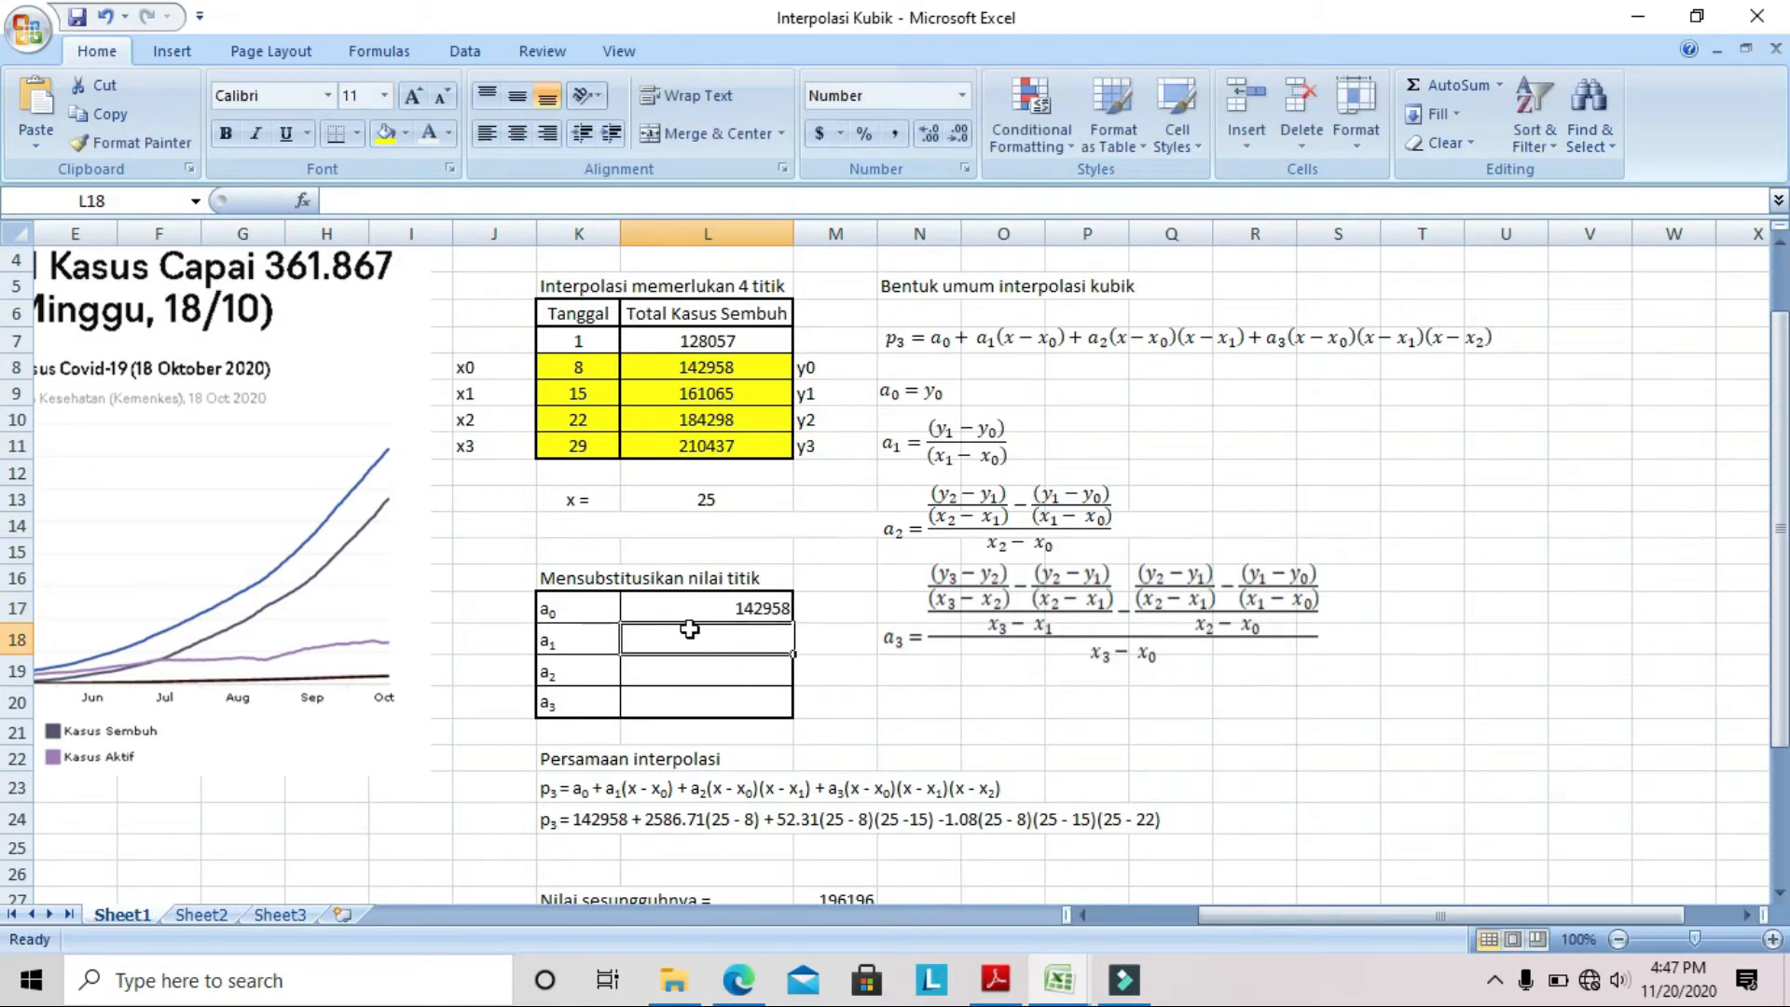
Calculate coefficient a1 in L18 with the formula =(L9-L8)/(K9-K8)
type("=")
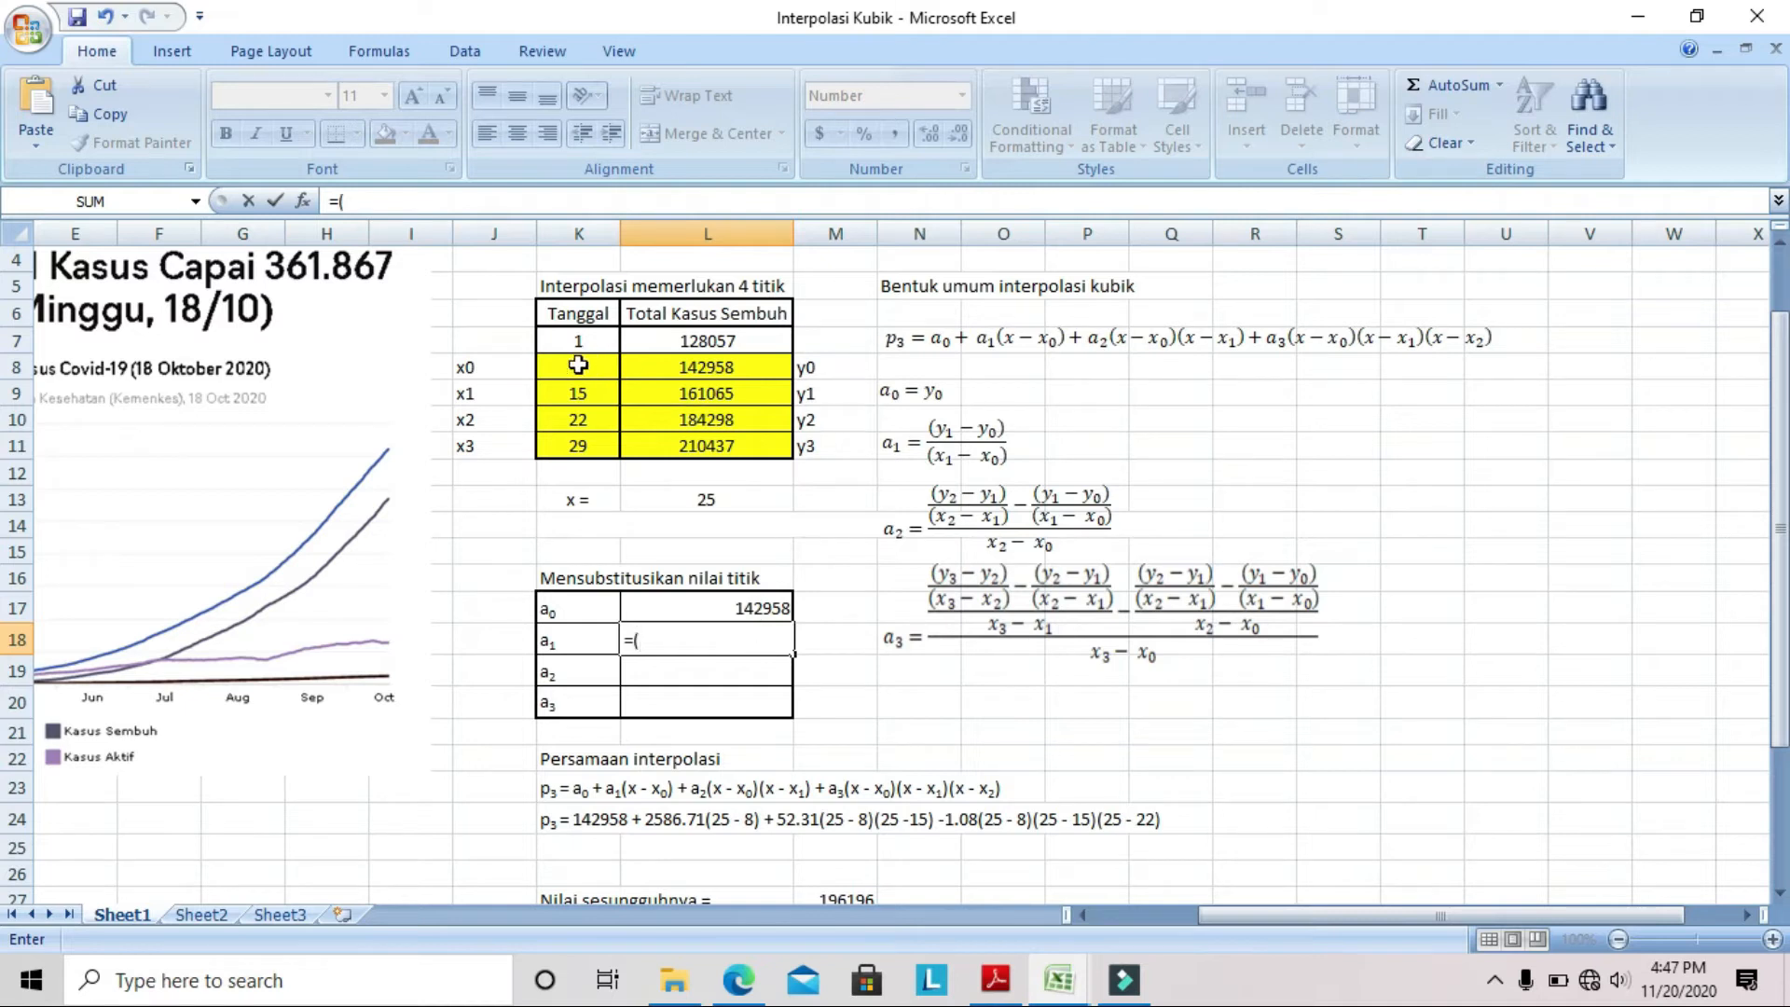
type("(")
left_click(727, 397)
type("-")
left_click(708, 364)
type(")")
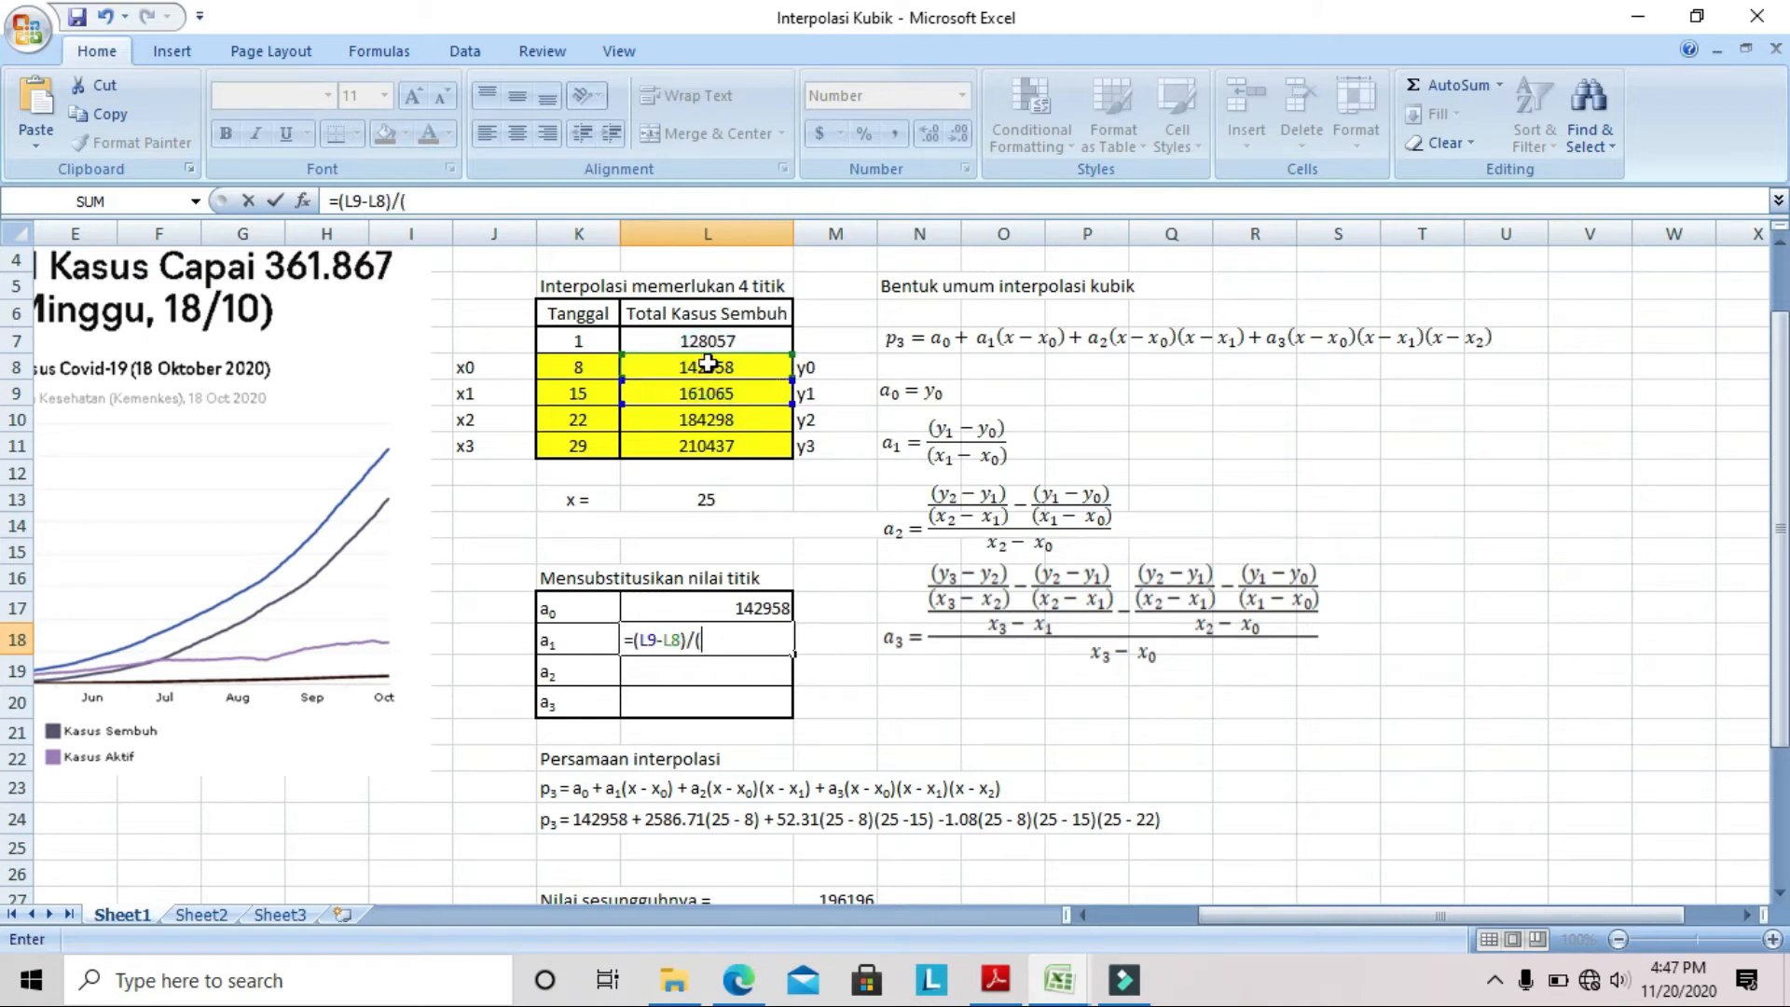
type("/(")
left_click(601, 395)
type("-")
left_click(596, 361)
type(")")
key("Return")
Start the a2 formula in L19 with the parenthesized quotient =((L10-L9)/(K10-K9))
scroll(690, 749, "up", 1)
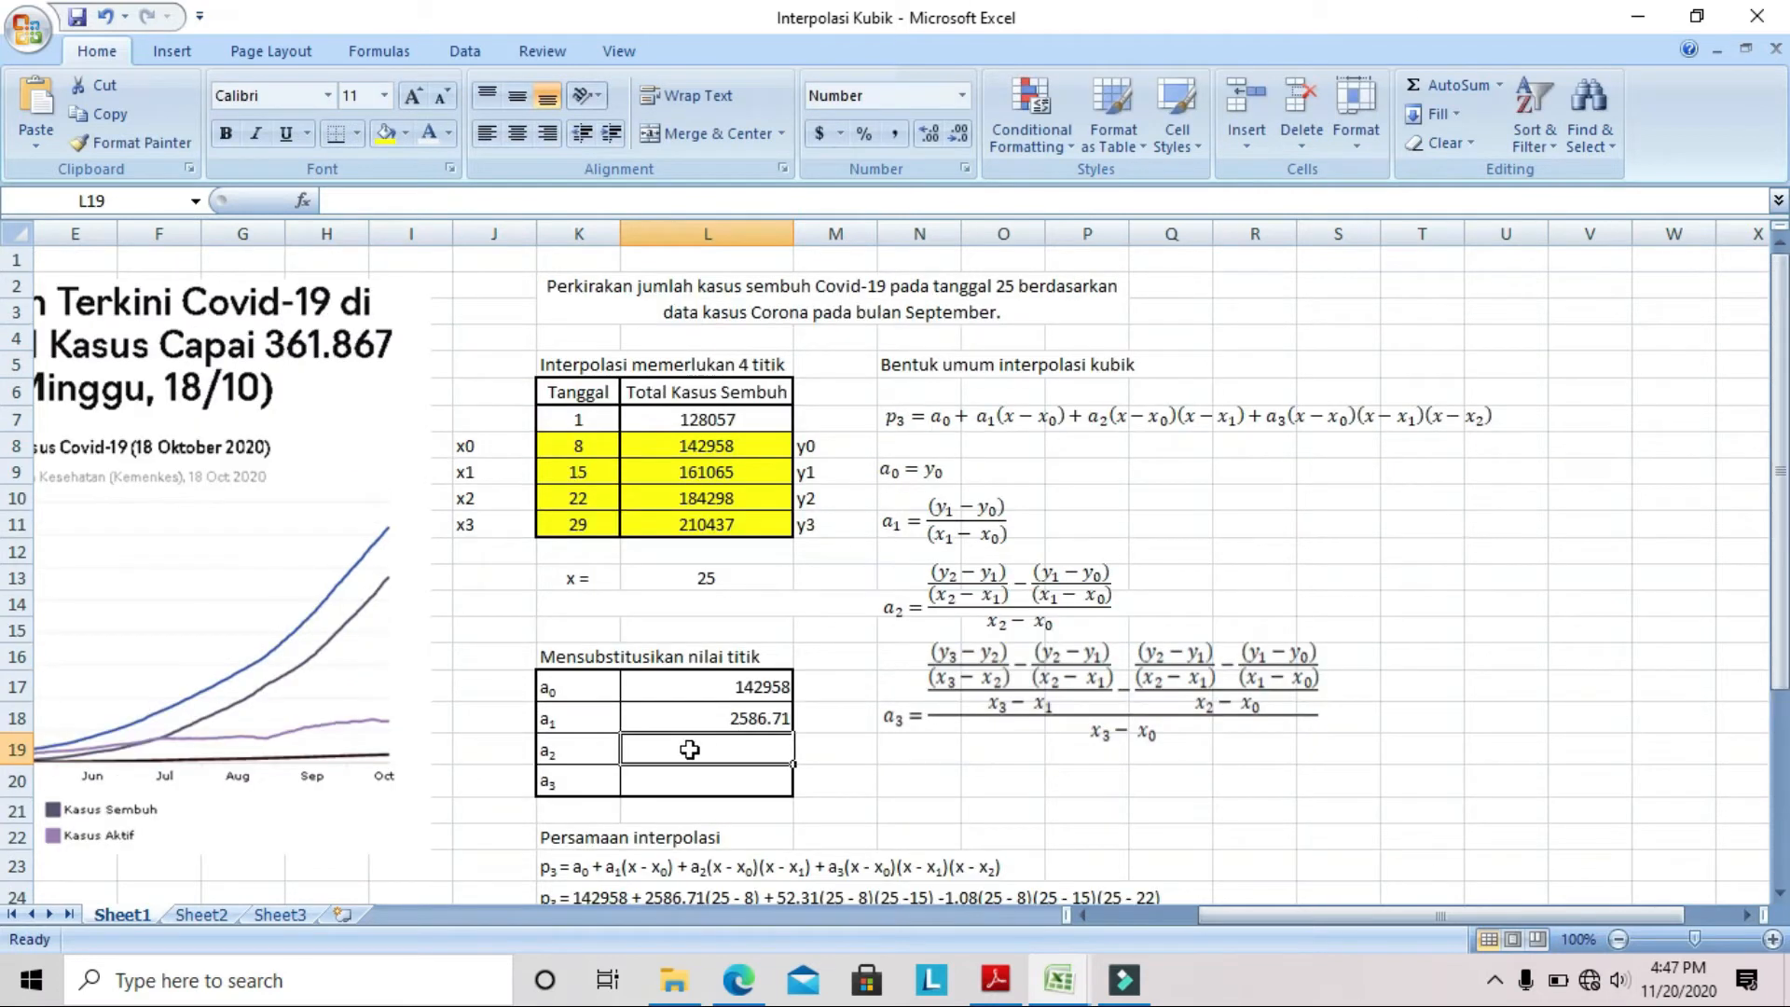
type("=(")
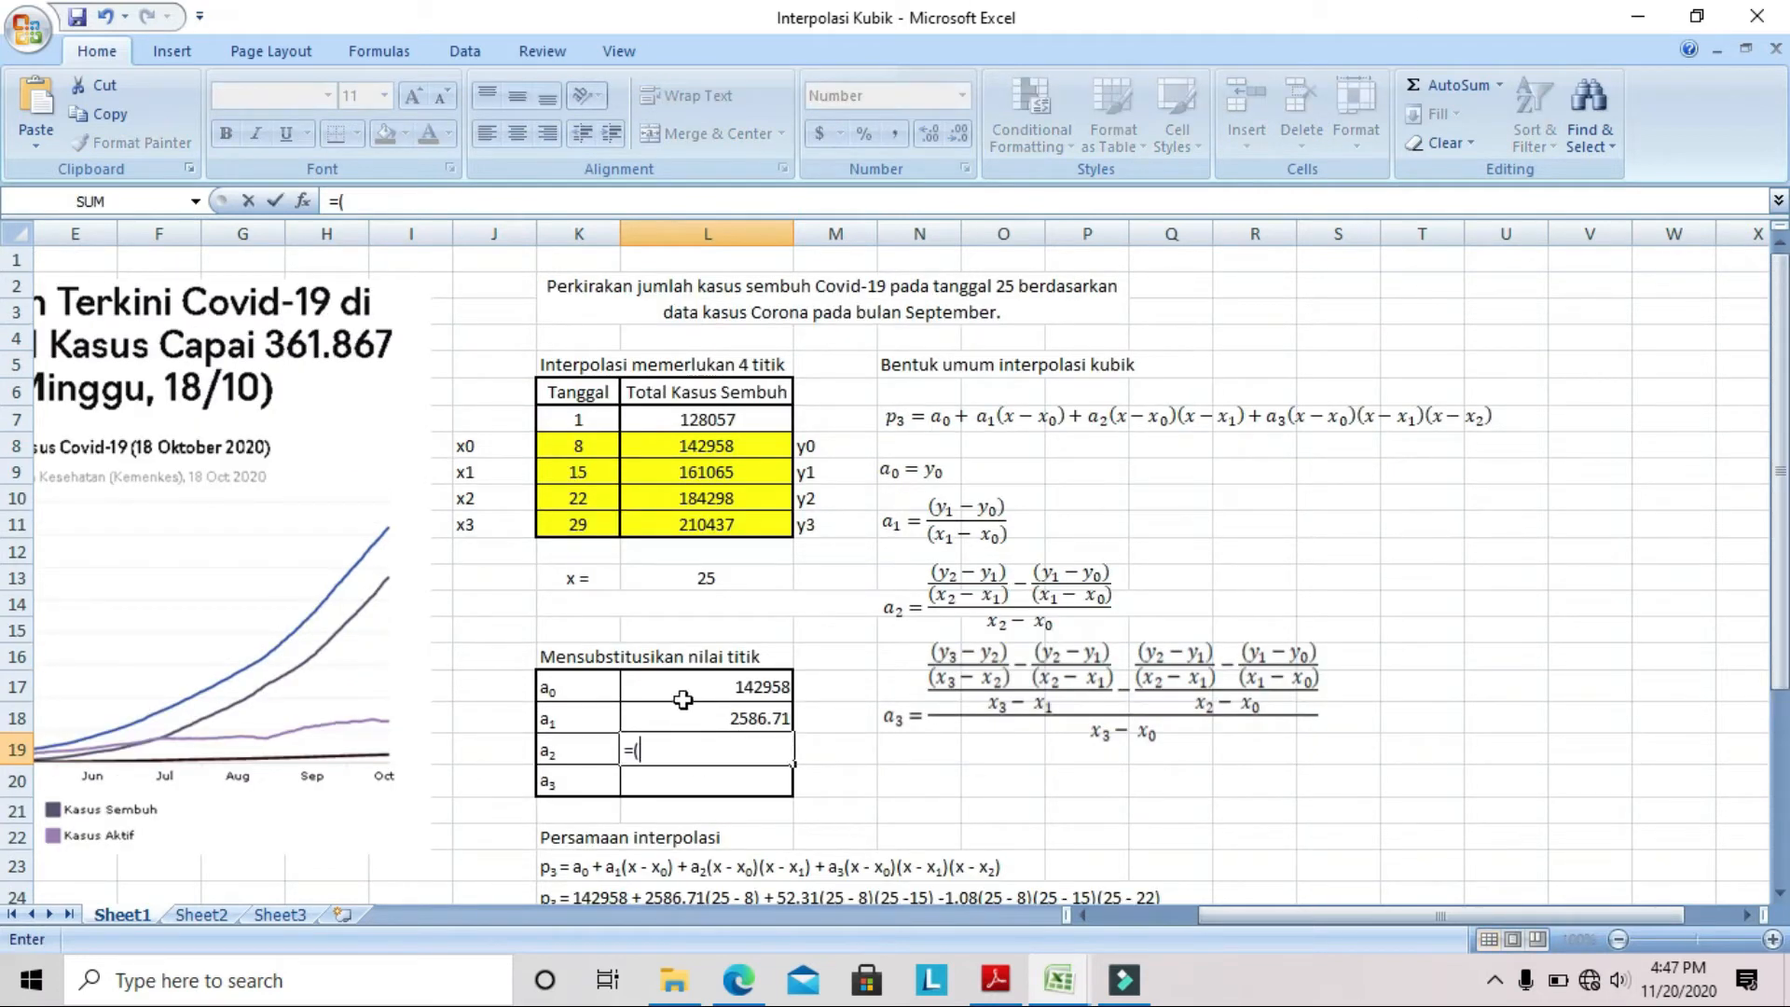
left_click(731, 498)
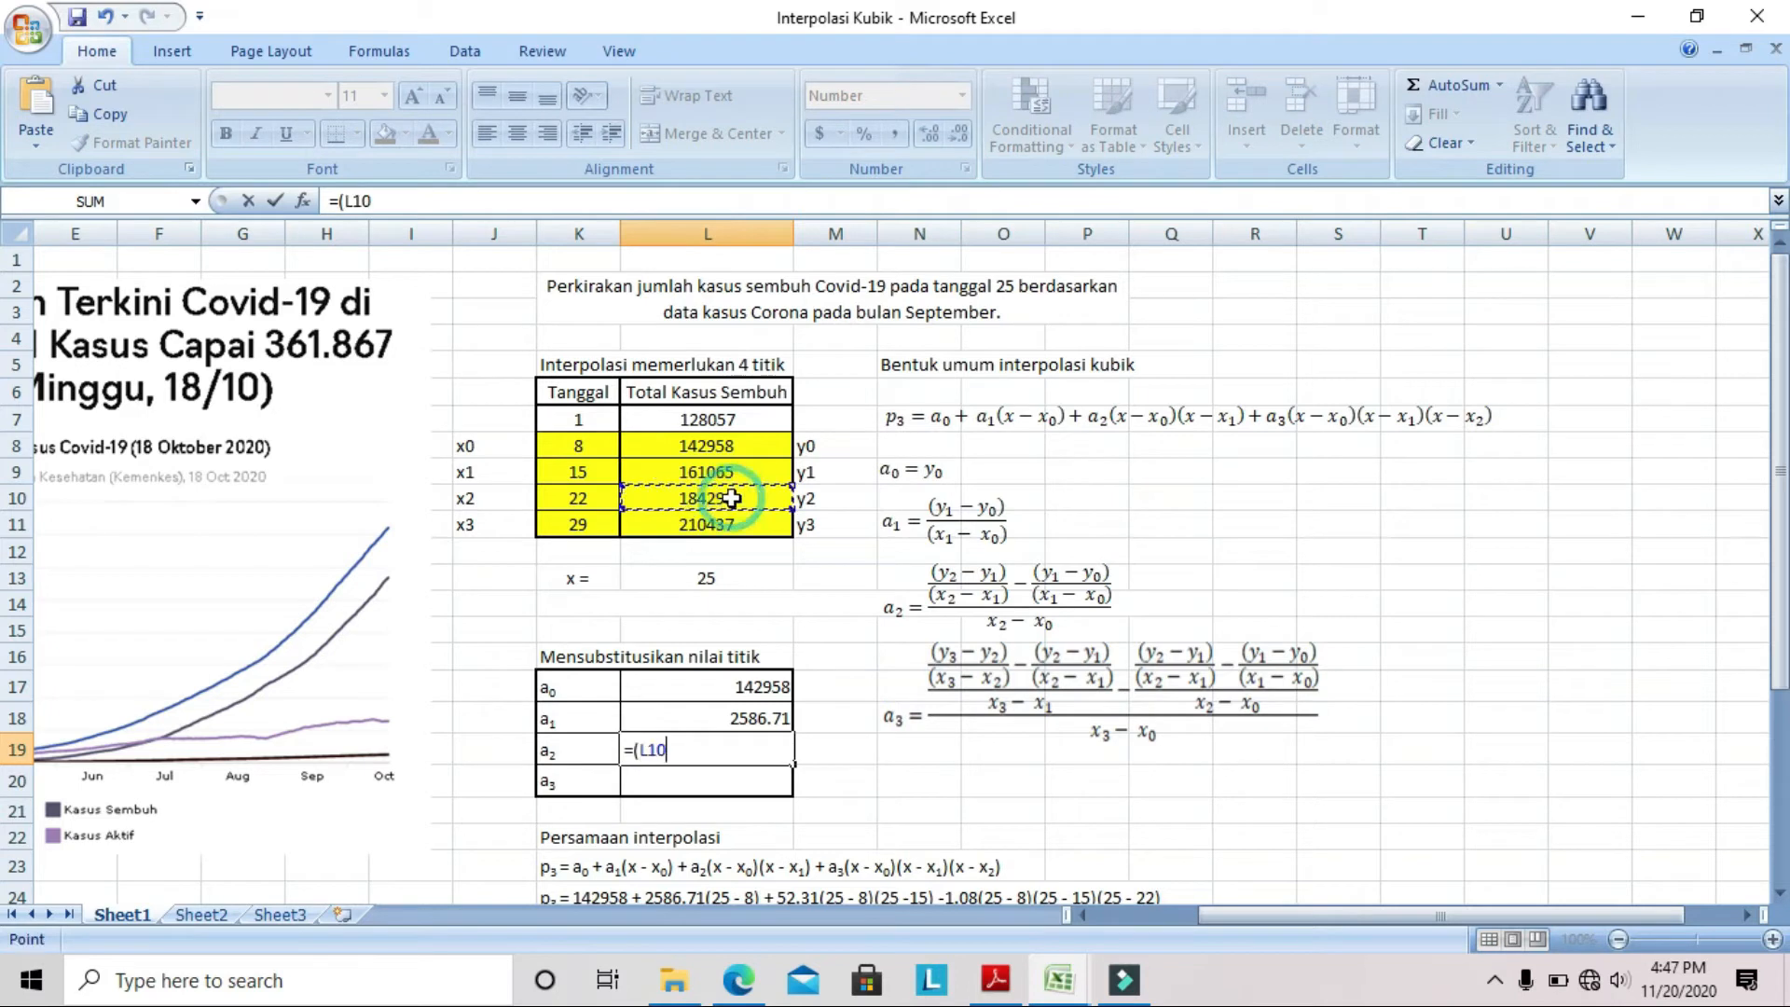
type("-")
left_click(726, 472)
type(")")
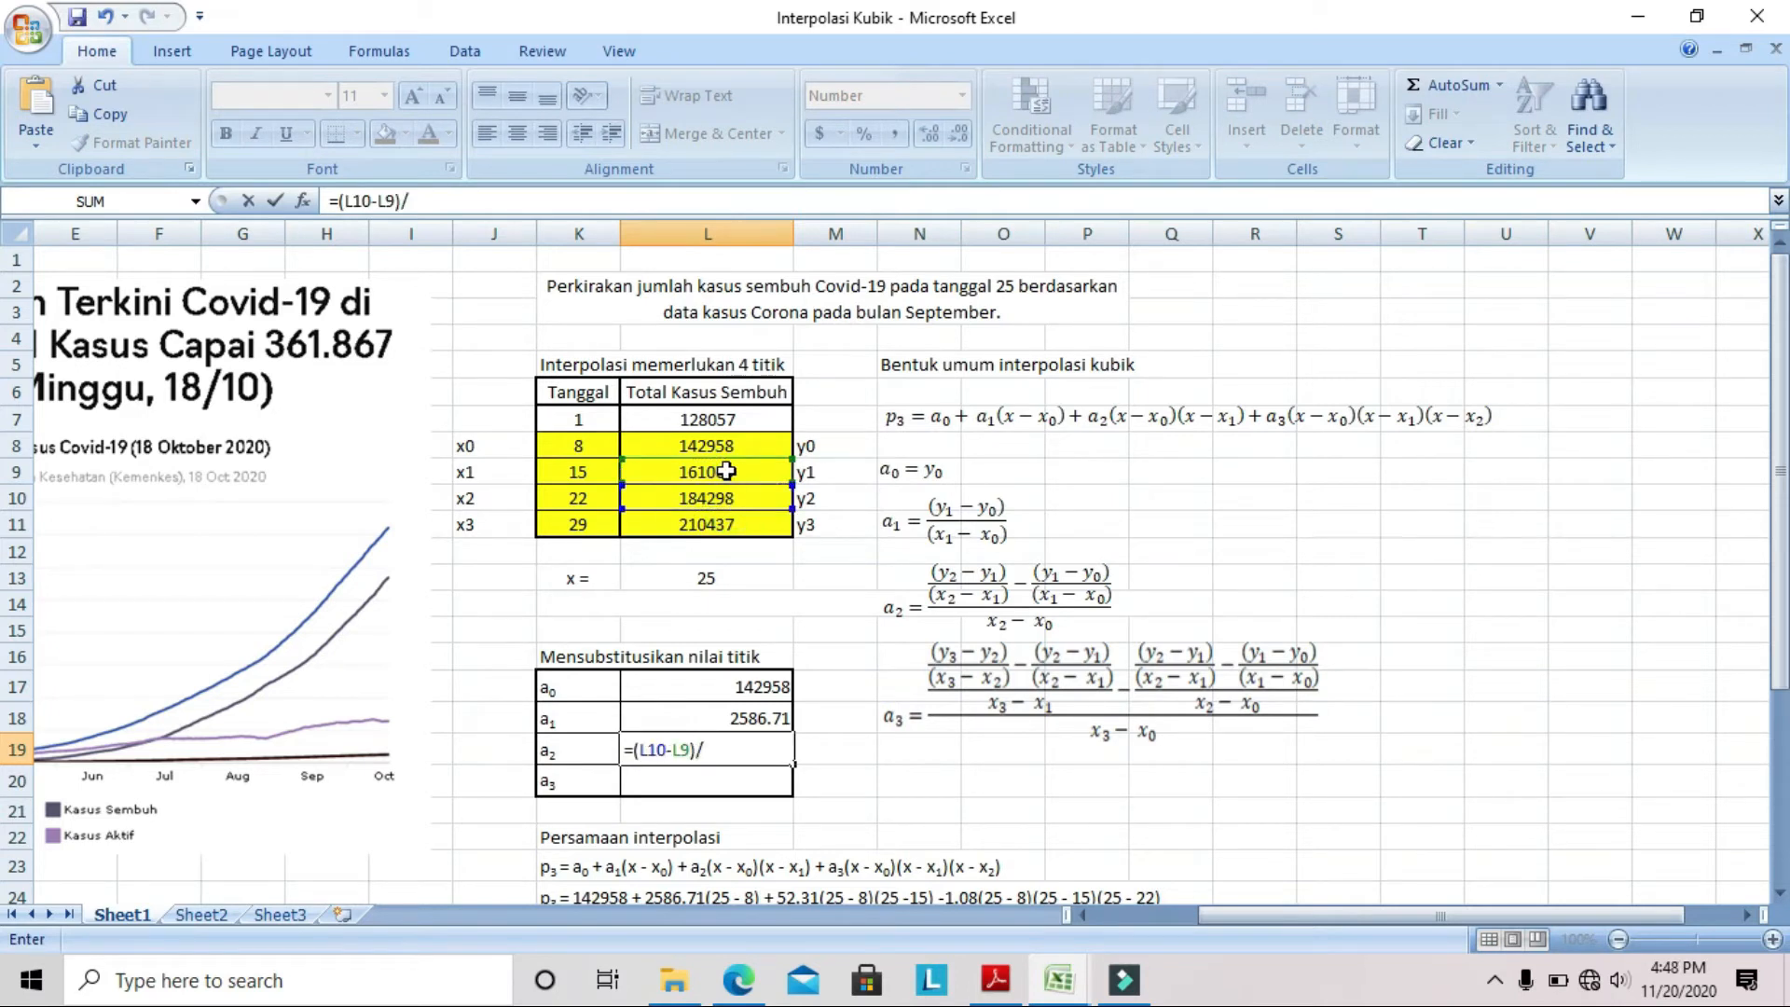
type("/(")
left_click(584, 501)
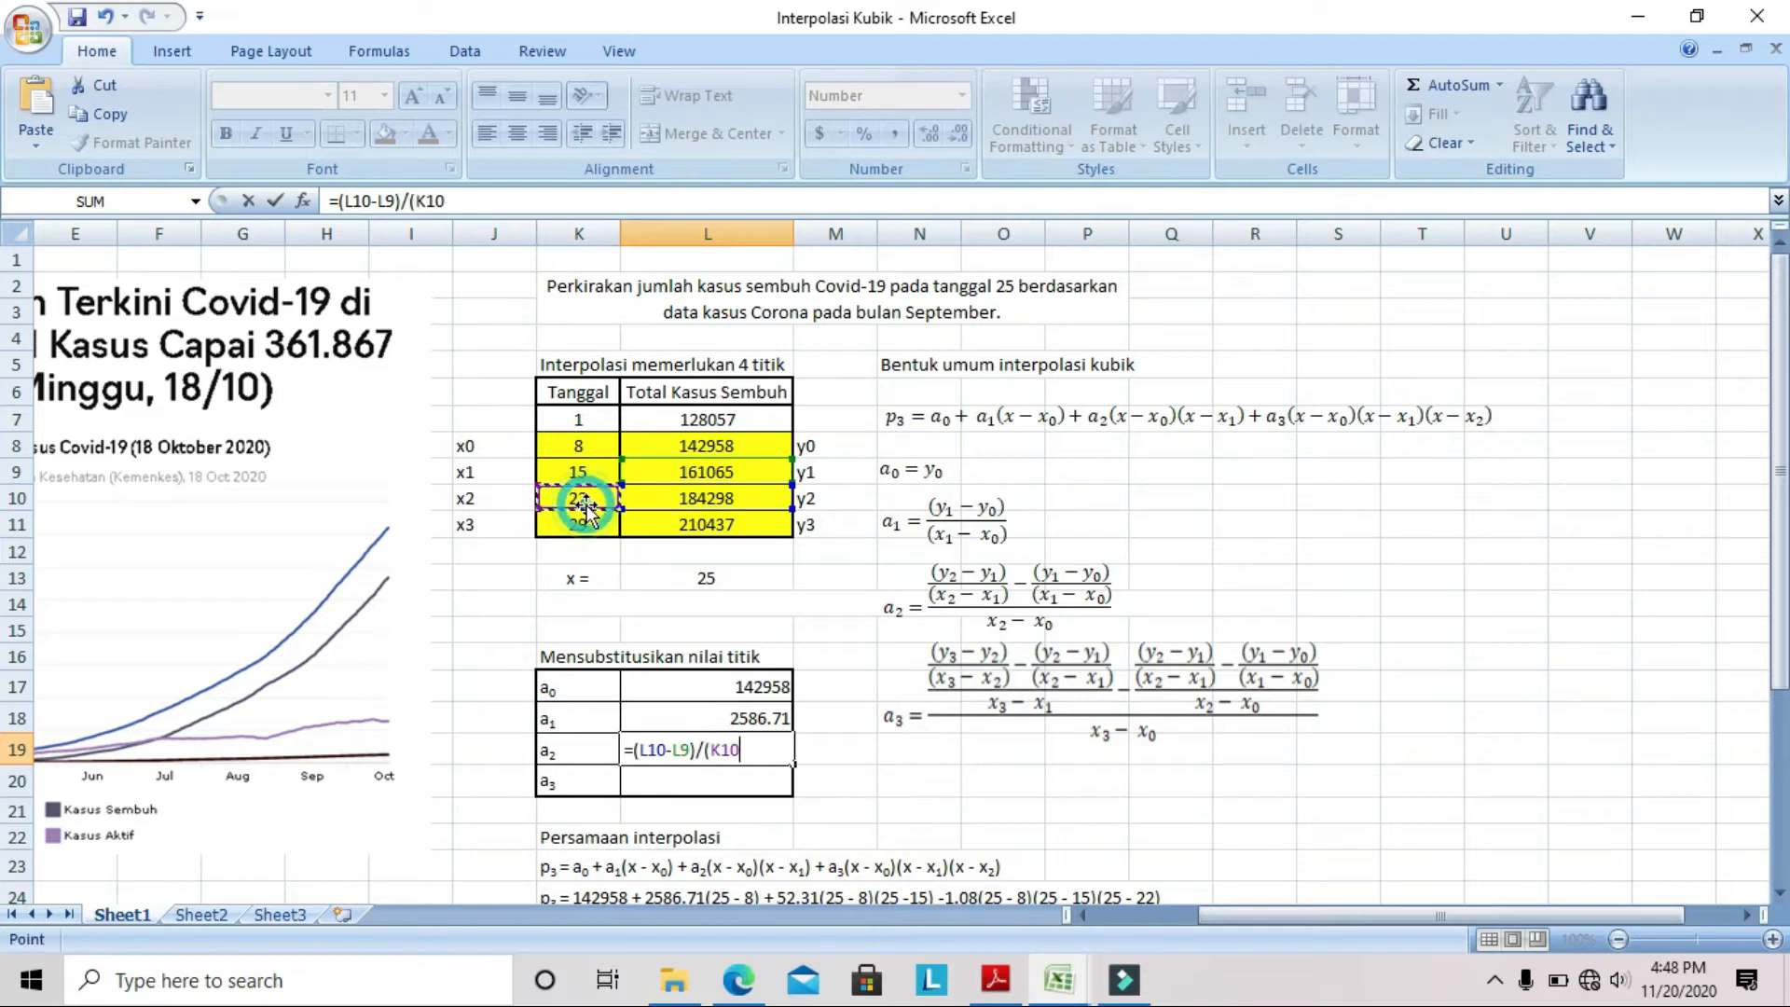
type("-")
left_click(583, 473)
type(")")
left_click(634, 752)
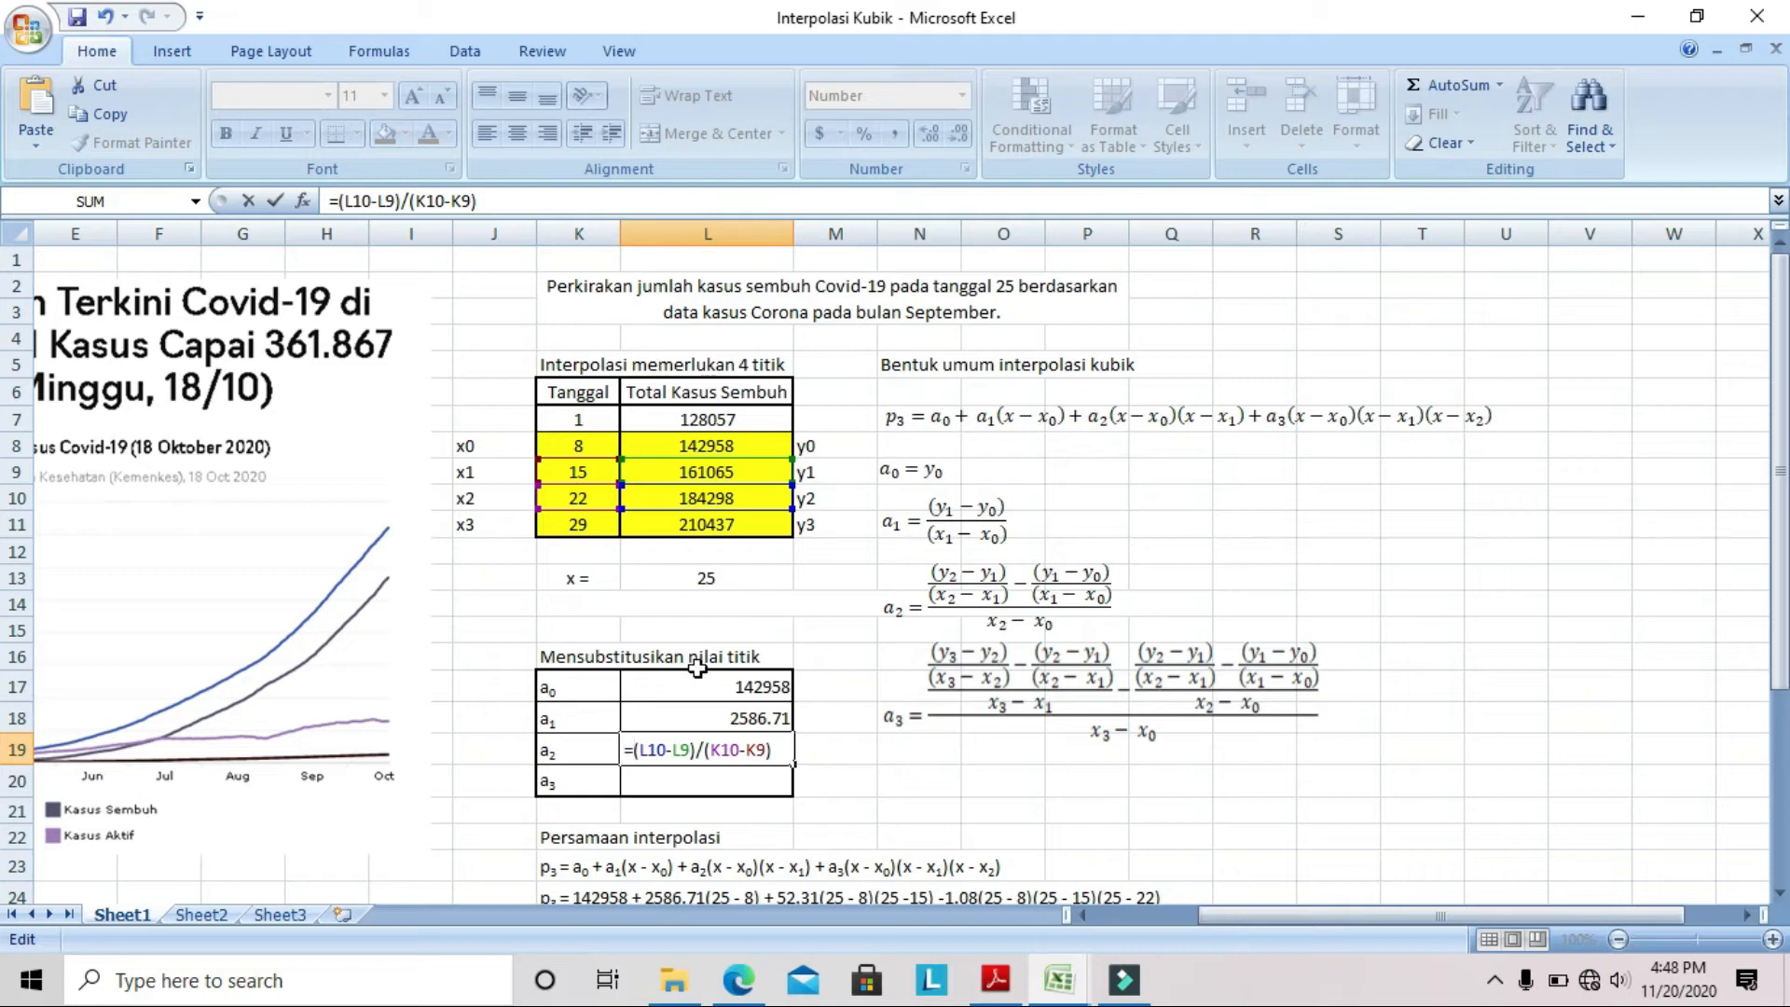
type("(")
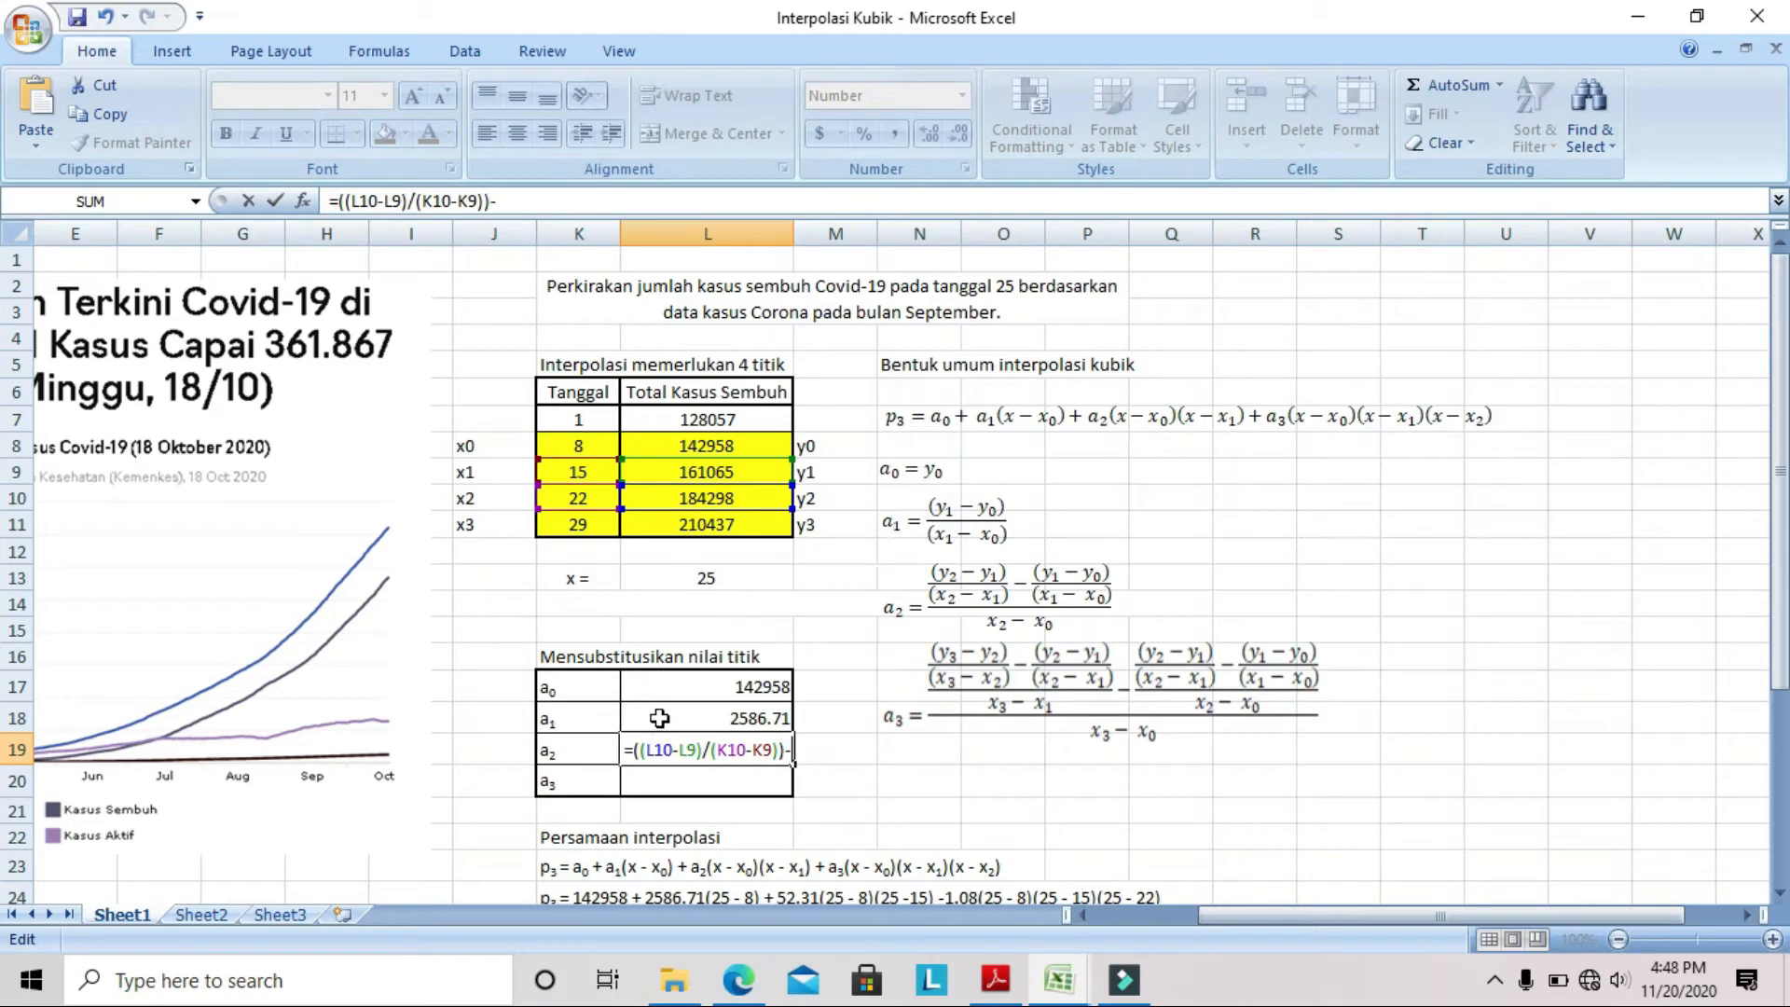
Complete the a2 formula as =(((L10-L9)/(K10-K9))-L18)/(K10-K8)
left_click(704, 712)
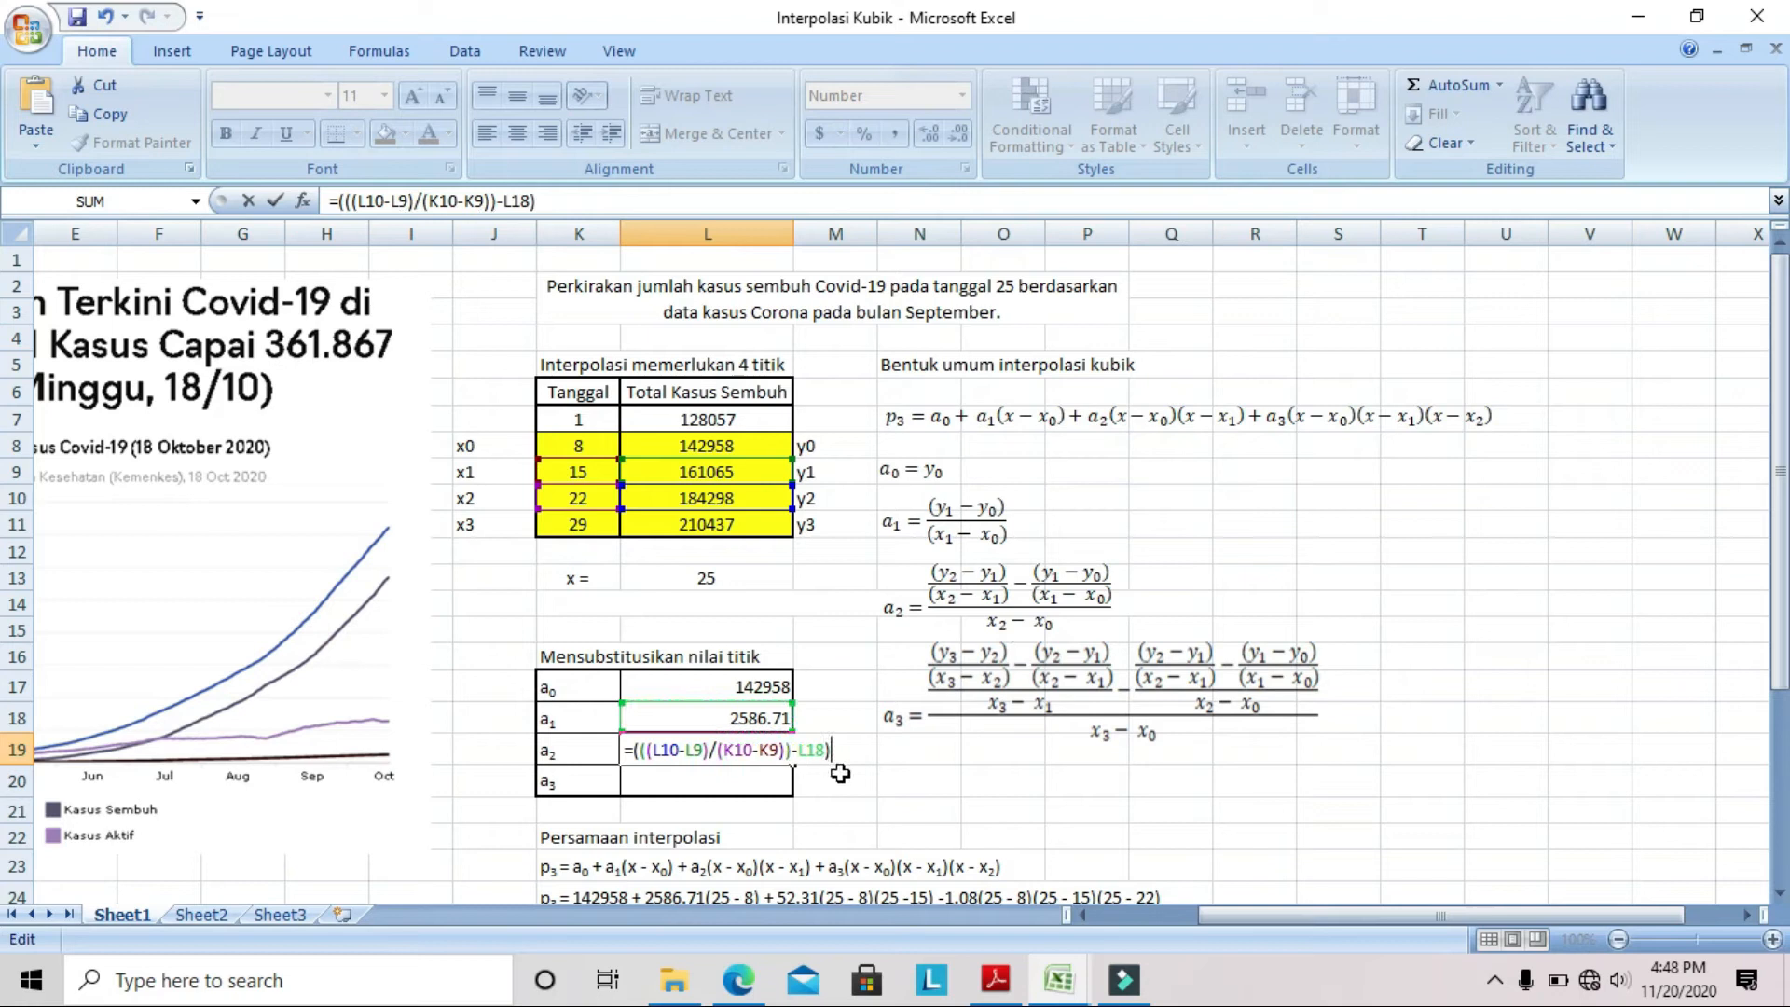
type("/(")
left_click(549, 500)
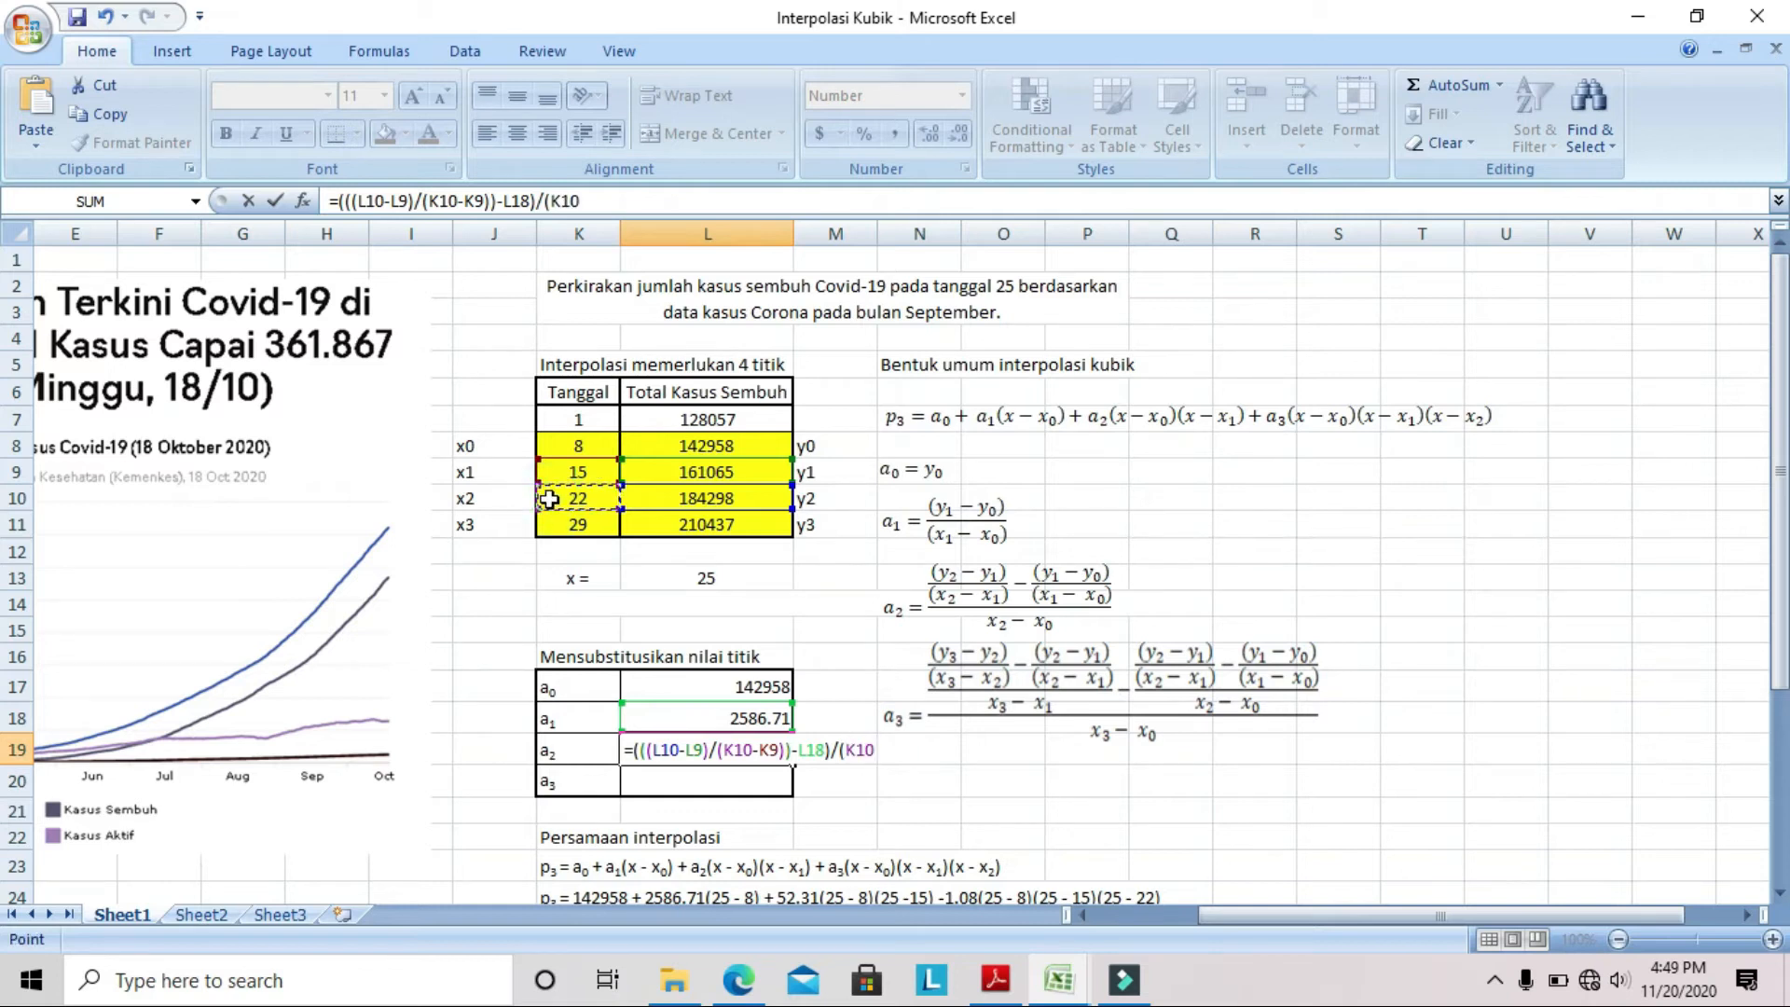
type("-")
left_click(556, 445)
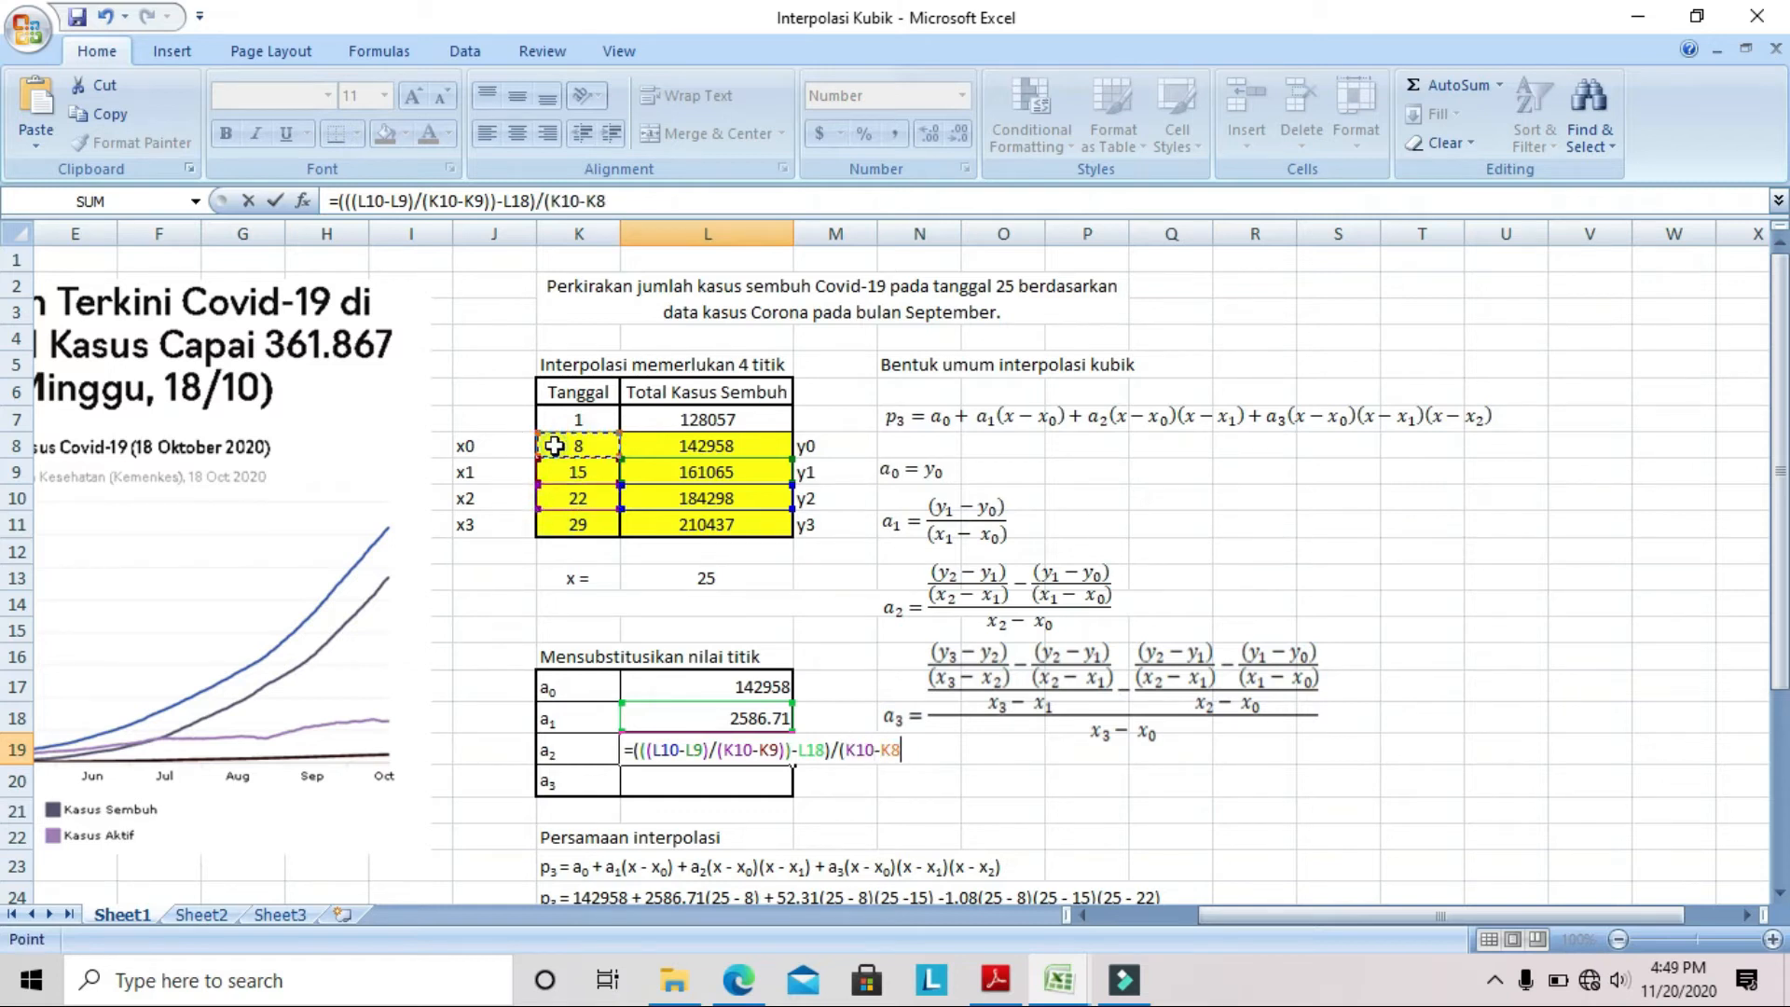
key("Return")
Start the a3 formula in L20 with the parenthesized quotient =((L11-L10)/(K11-K10))
left_click(676, 784)
type("=(")
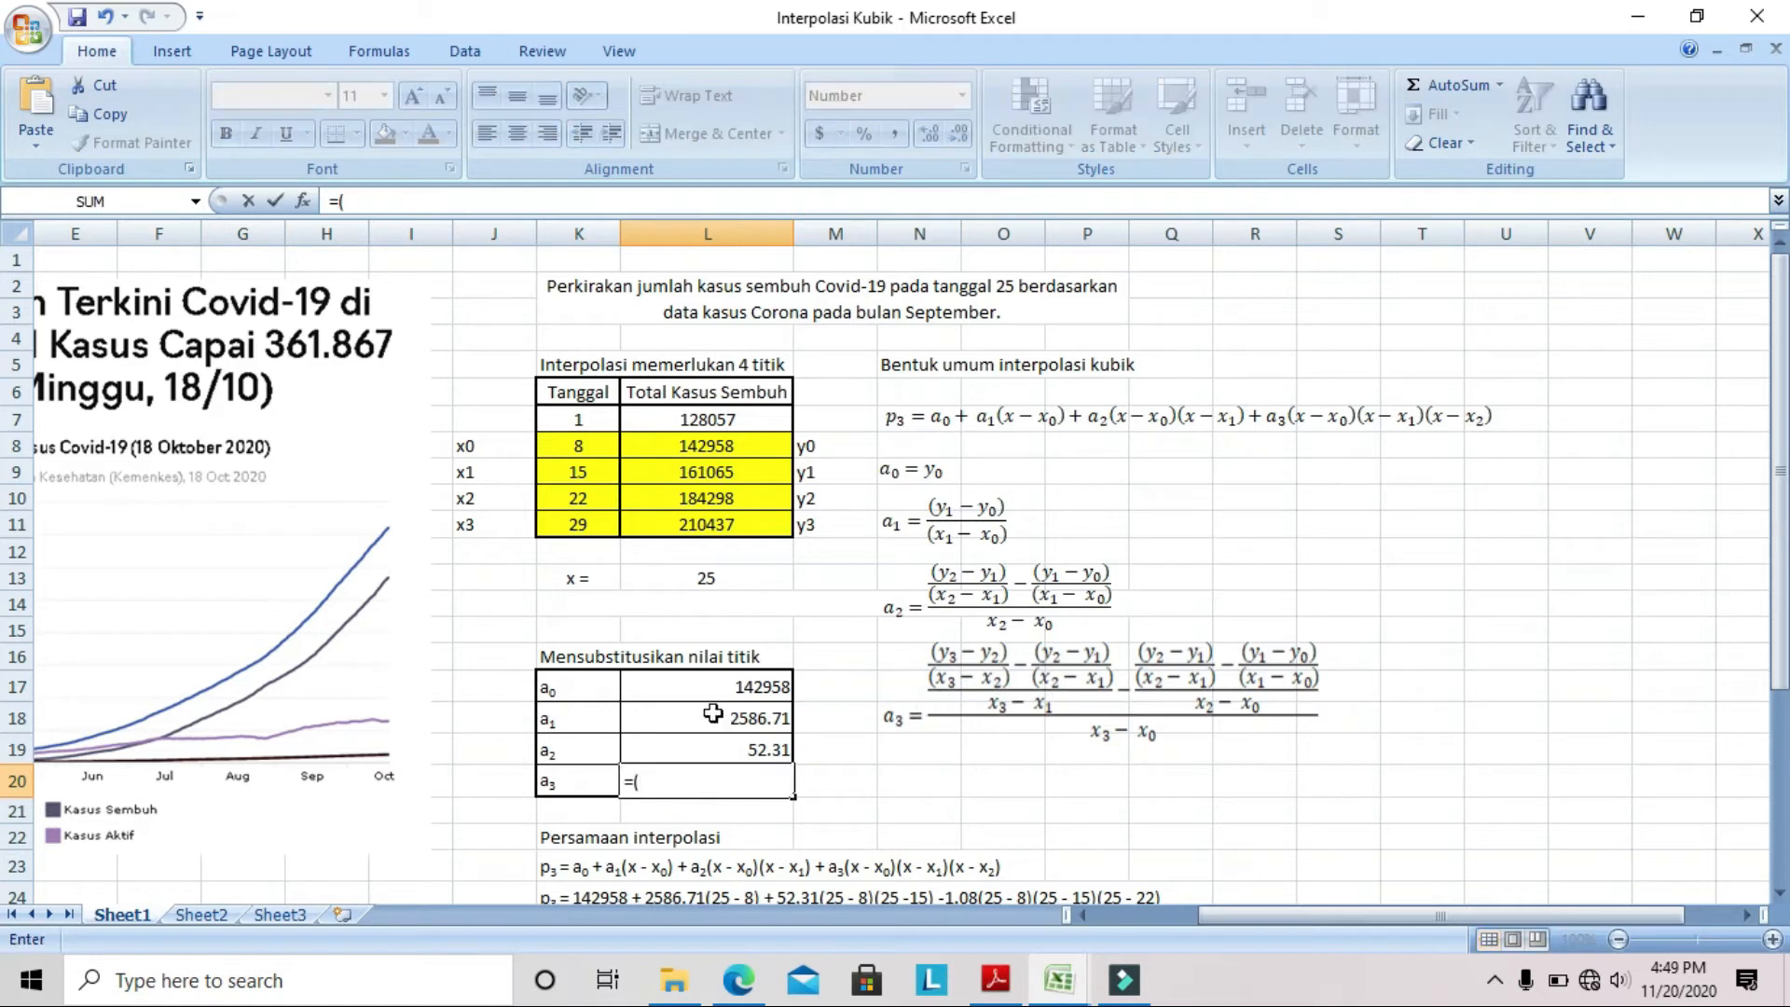
left_click(769, 526)
type("-")
left_click(747, 497)
type(")/")
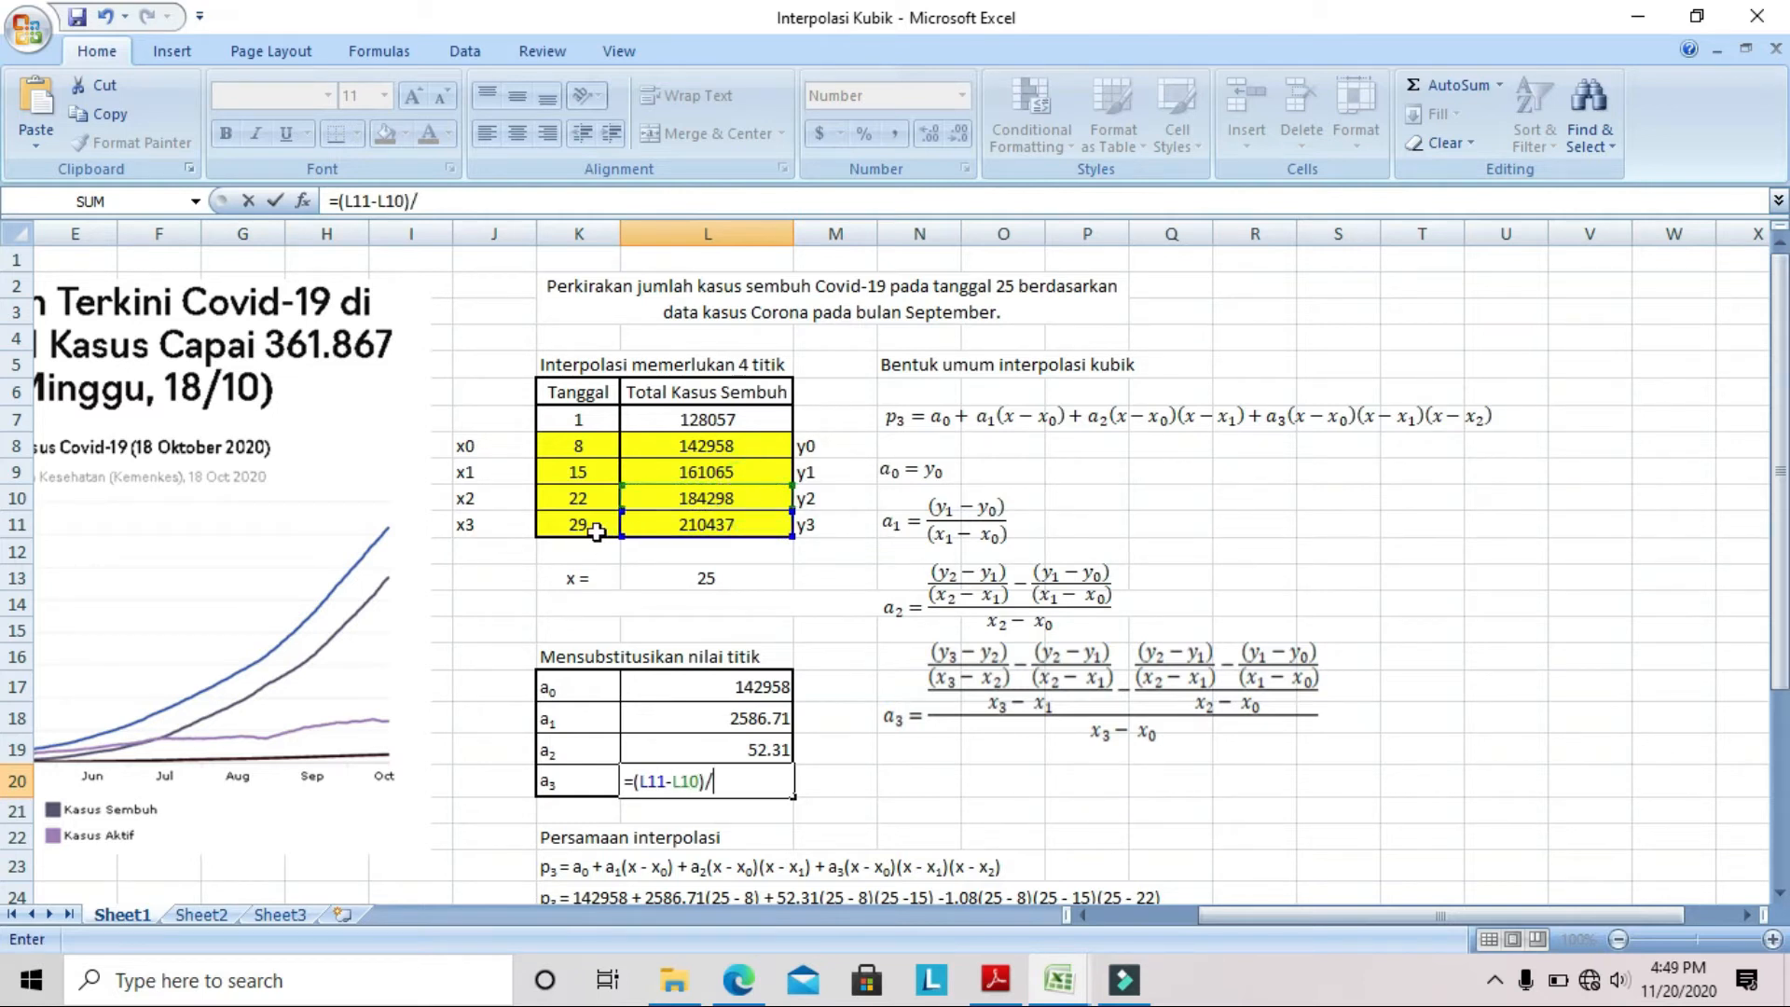
left_click(597, 531)
type("-")
left_click(598, 500)
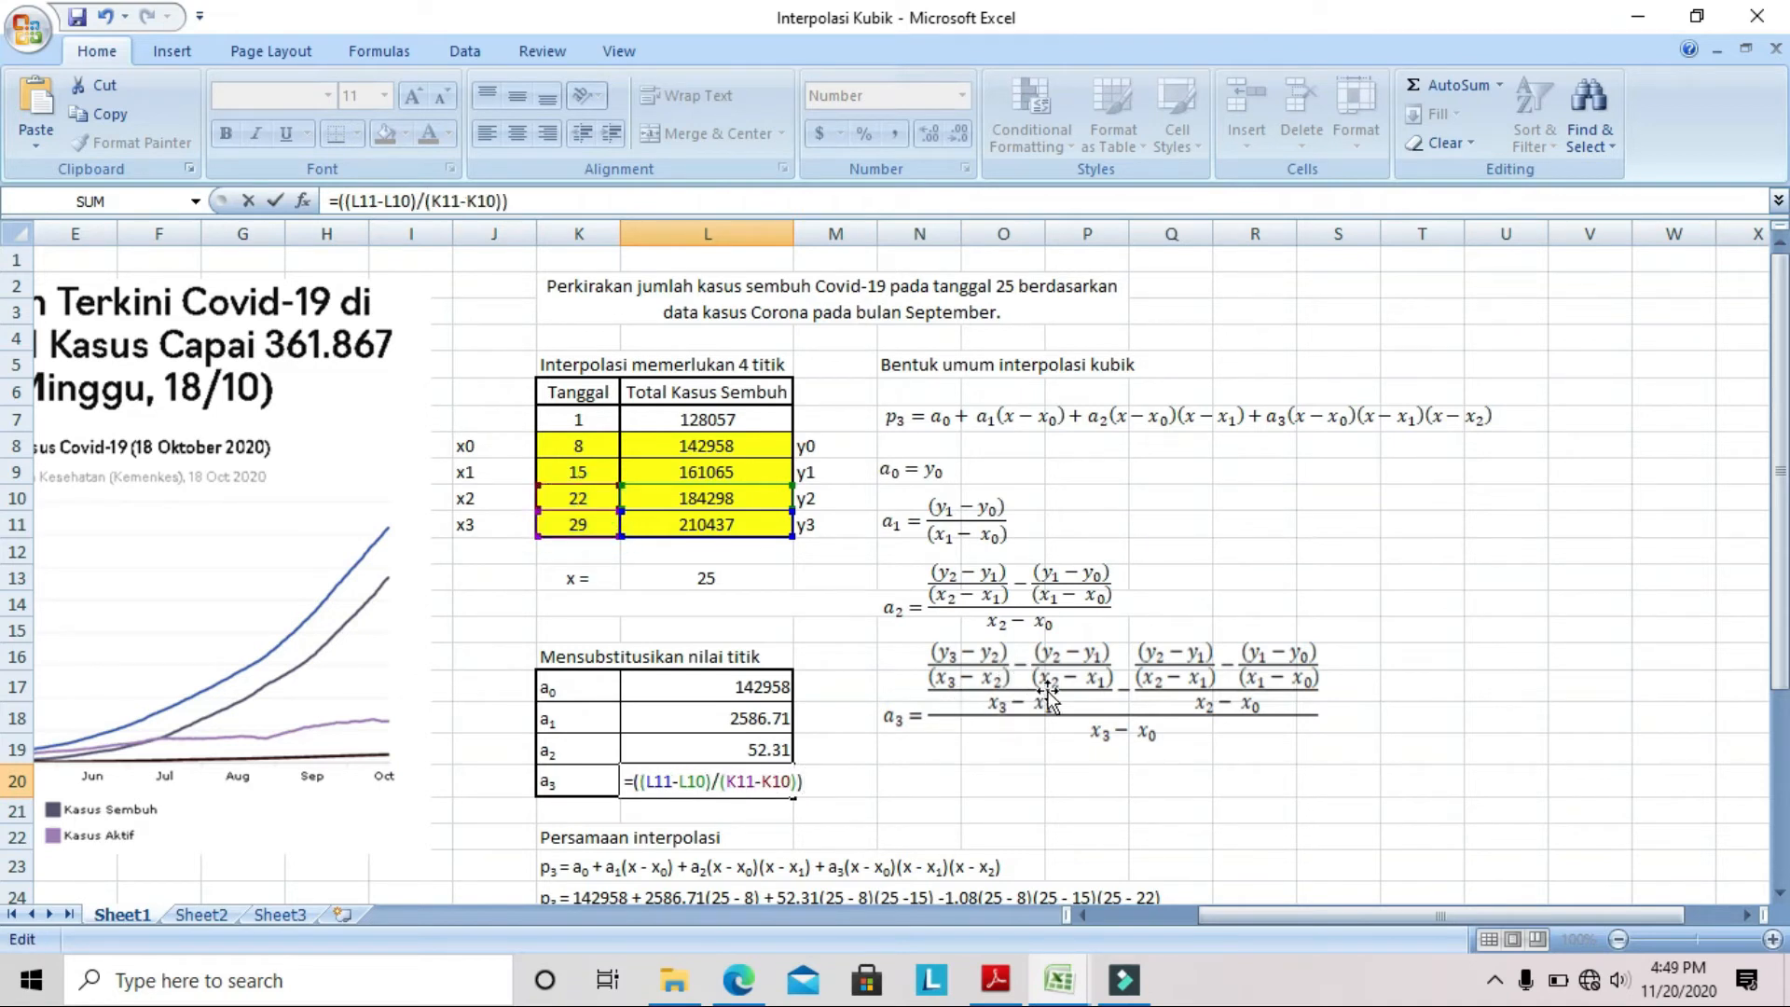
Subtract the quotient (L10-L9)/(K10-K9) in the a3 formula
type("-(")
left_click(703, 495)
type("-")
left_click(687, 475)
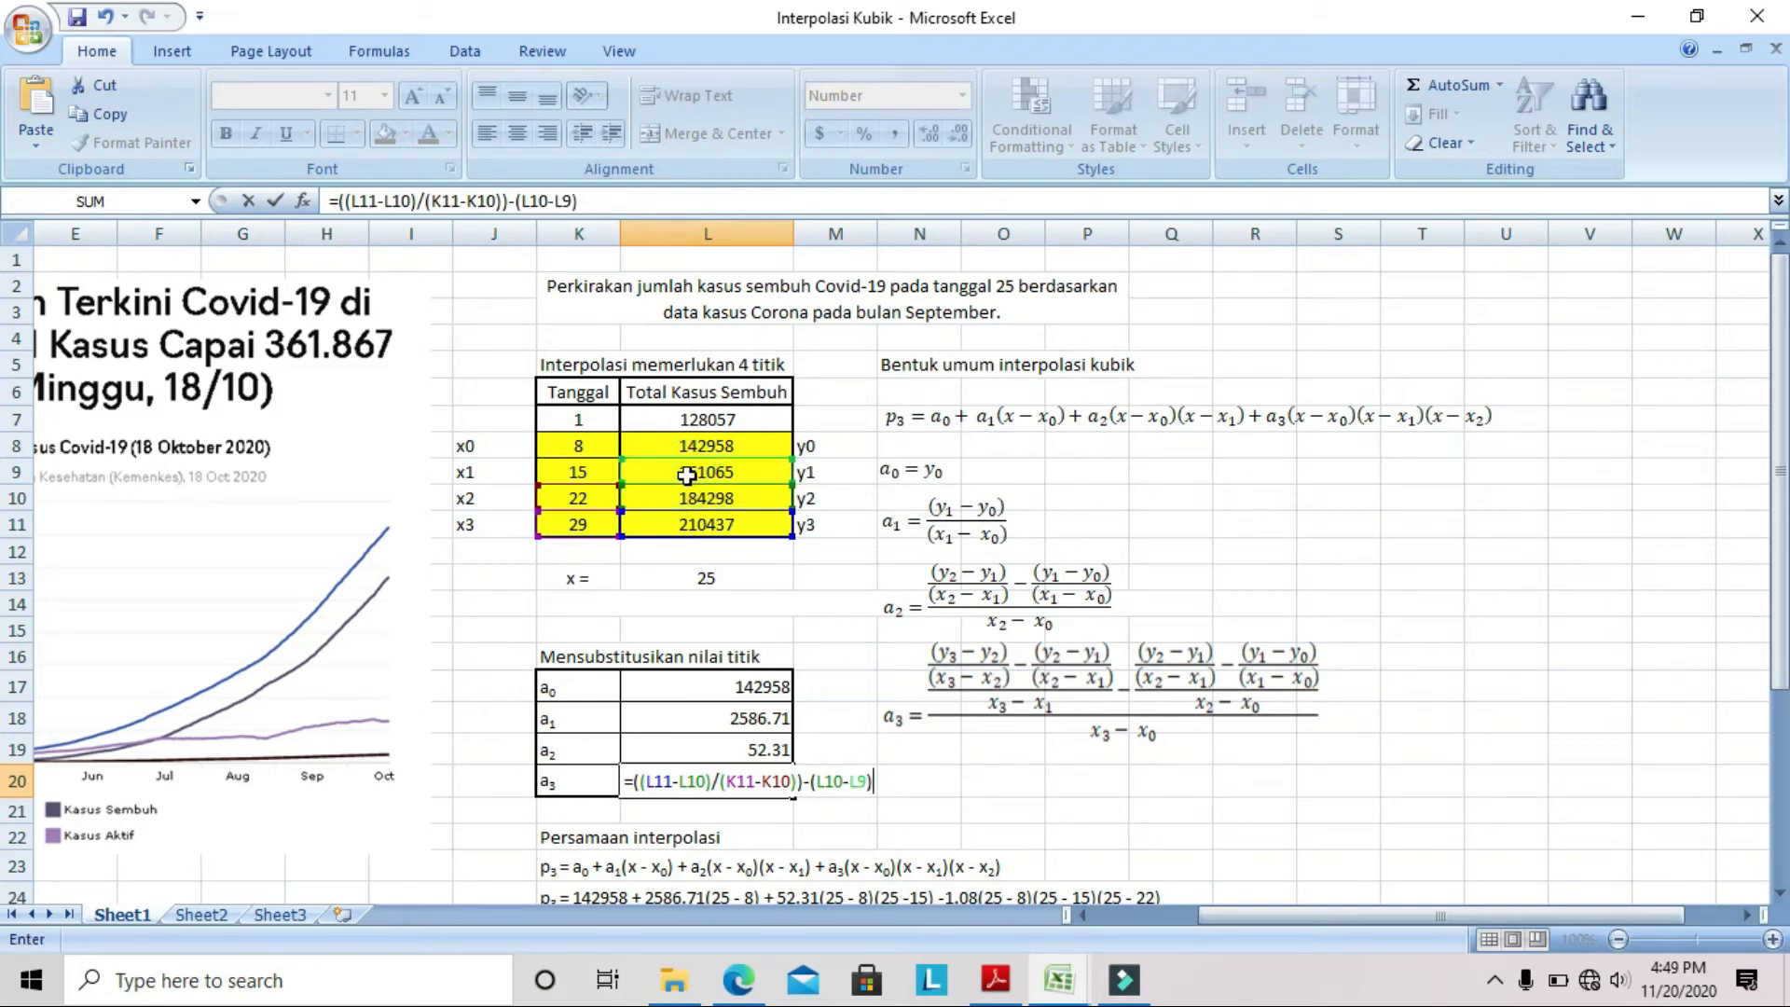
type(")/(")
left_click(547, 499)
type("-")
left_click(550, 478)
type(")")
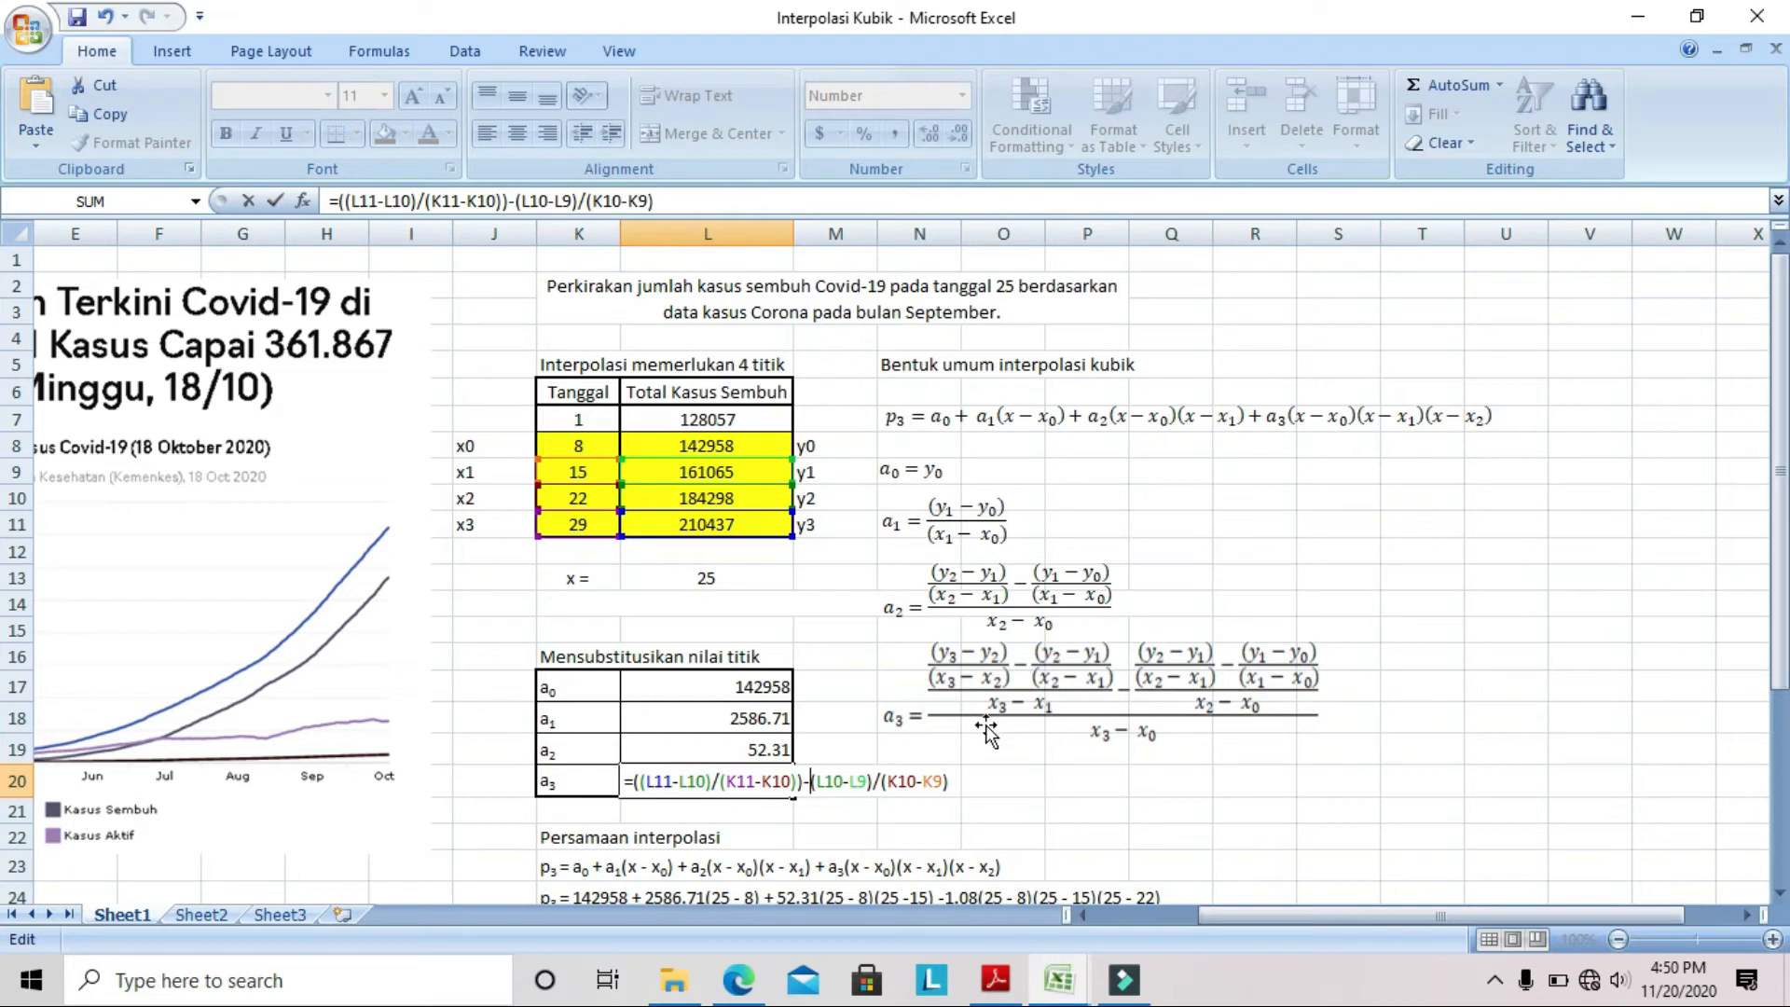
Enclose the difference of the two quotients in parentheses and divide it by (K11-K9) in the a3 formula
left_click(634, 780)
type("(")
key("End")
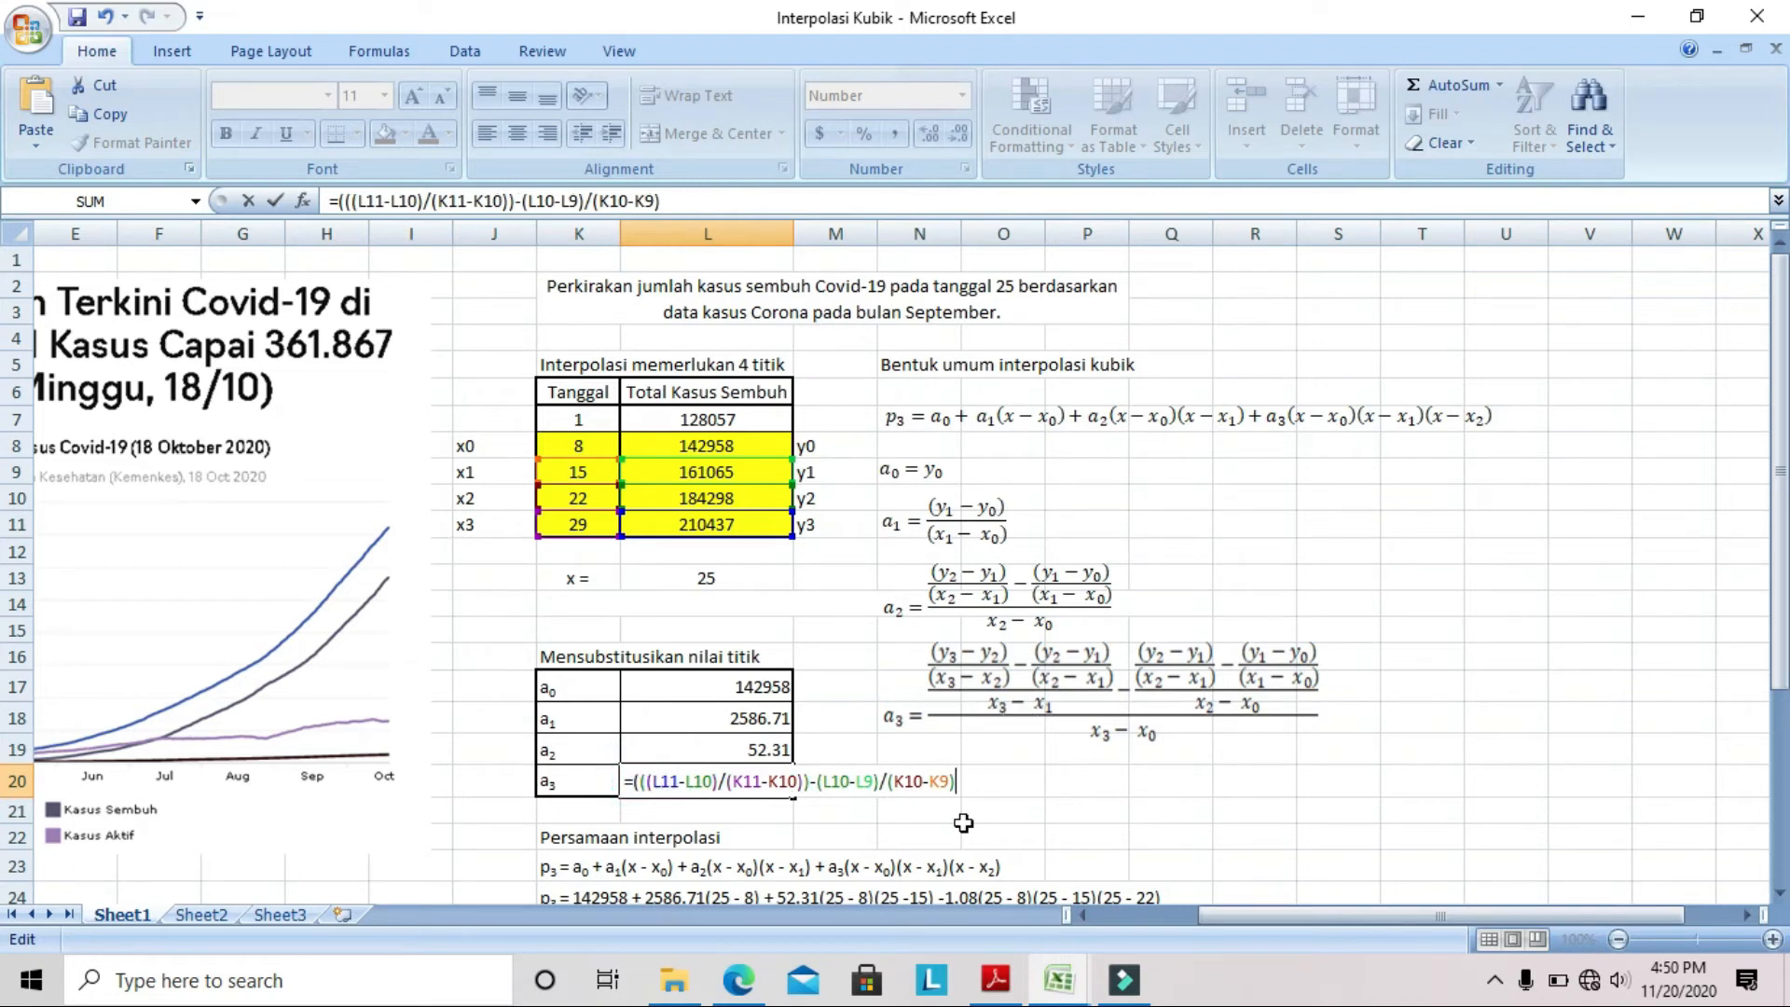
type(")/(")
left_click(554, 528)
type("-")
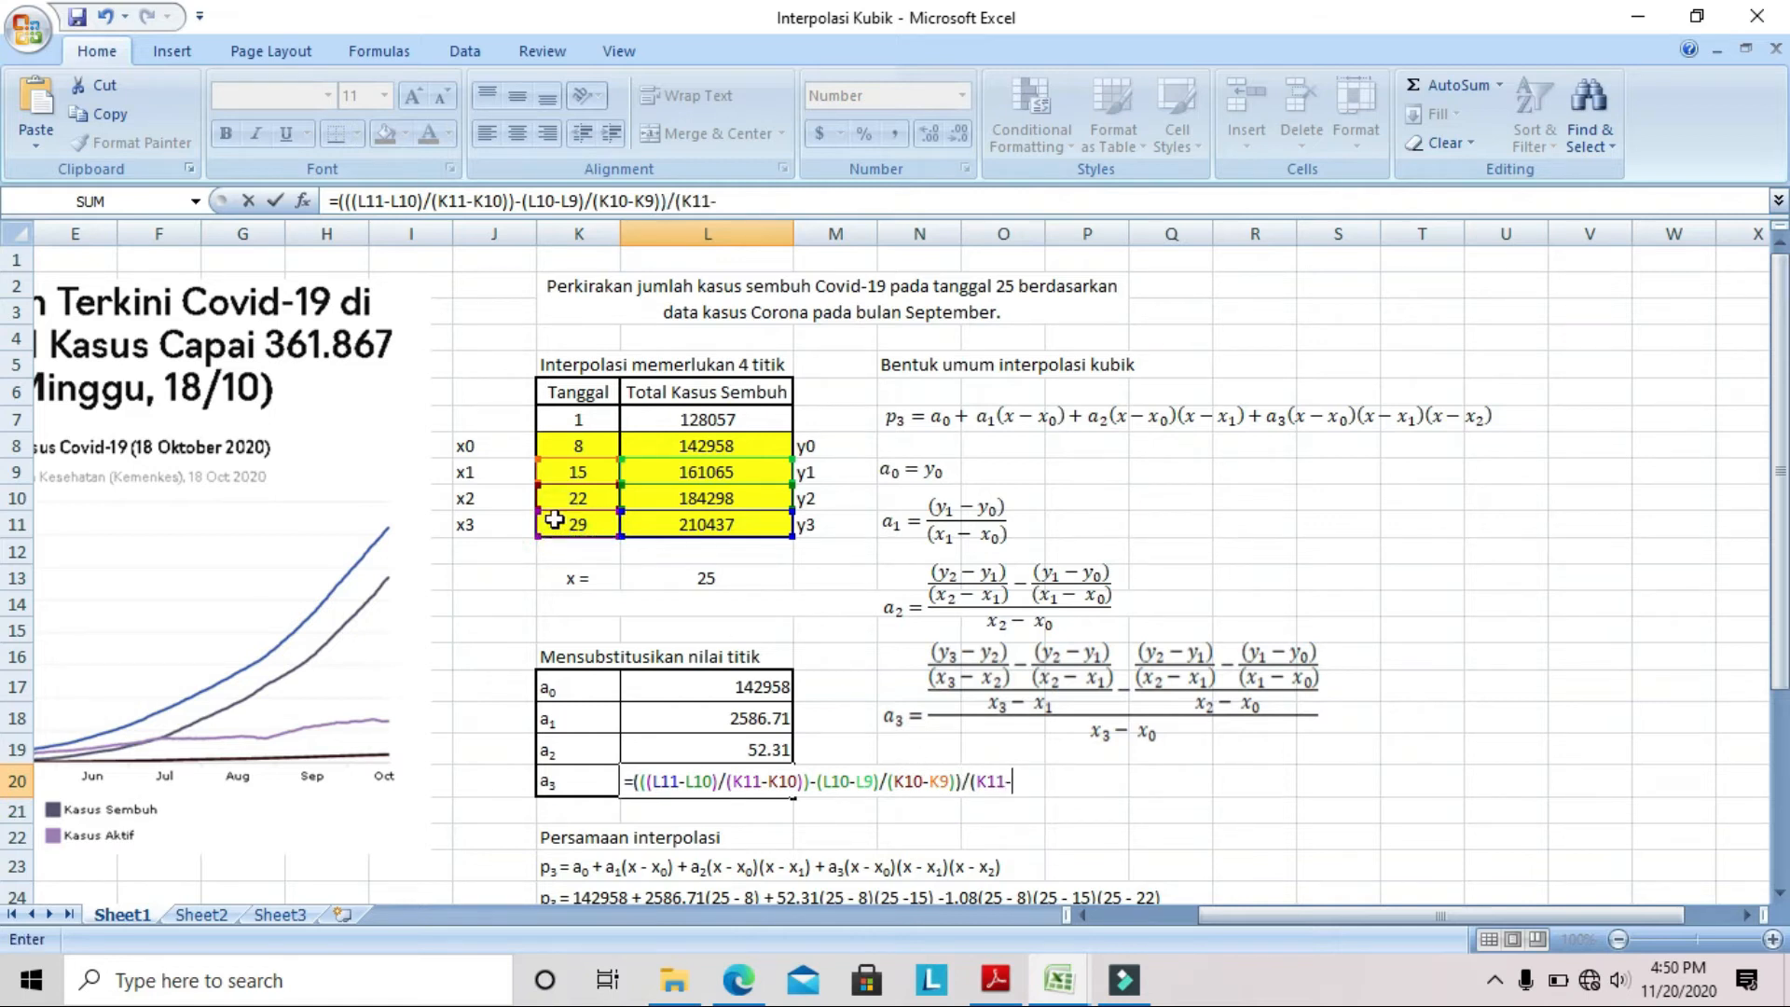
left_click(573, 475)
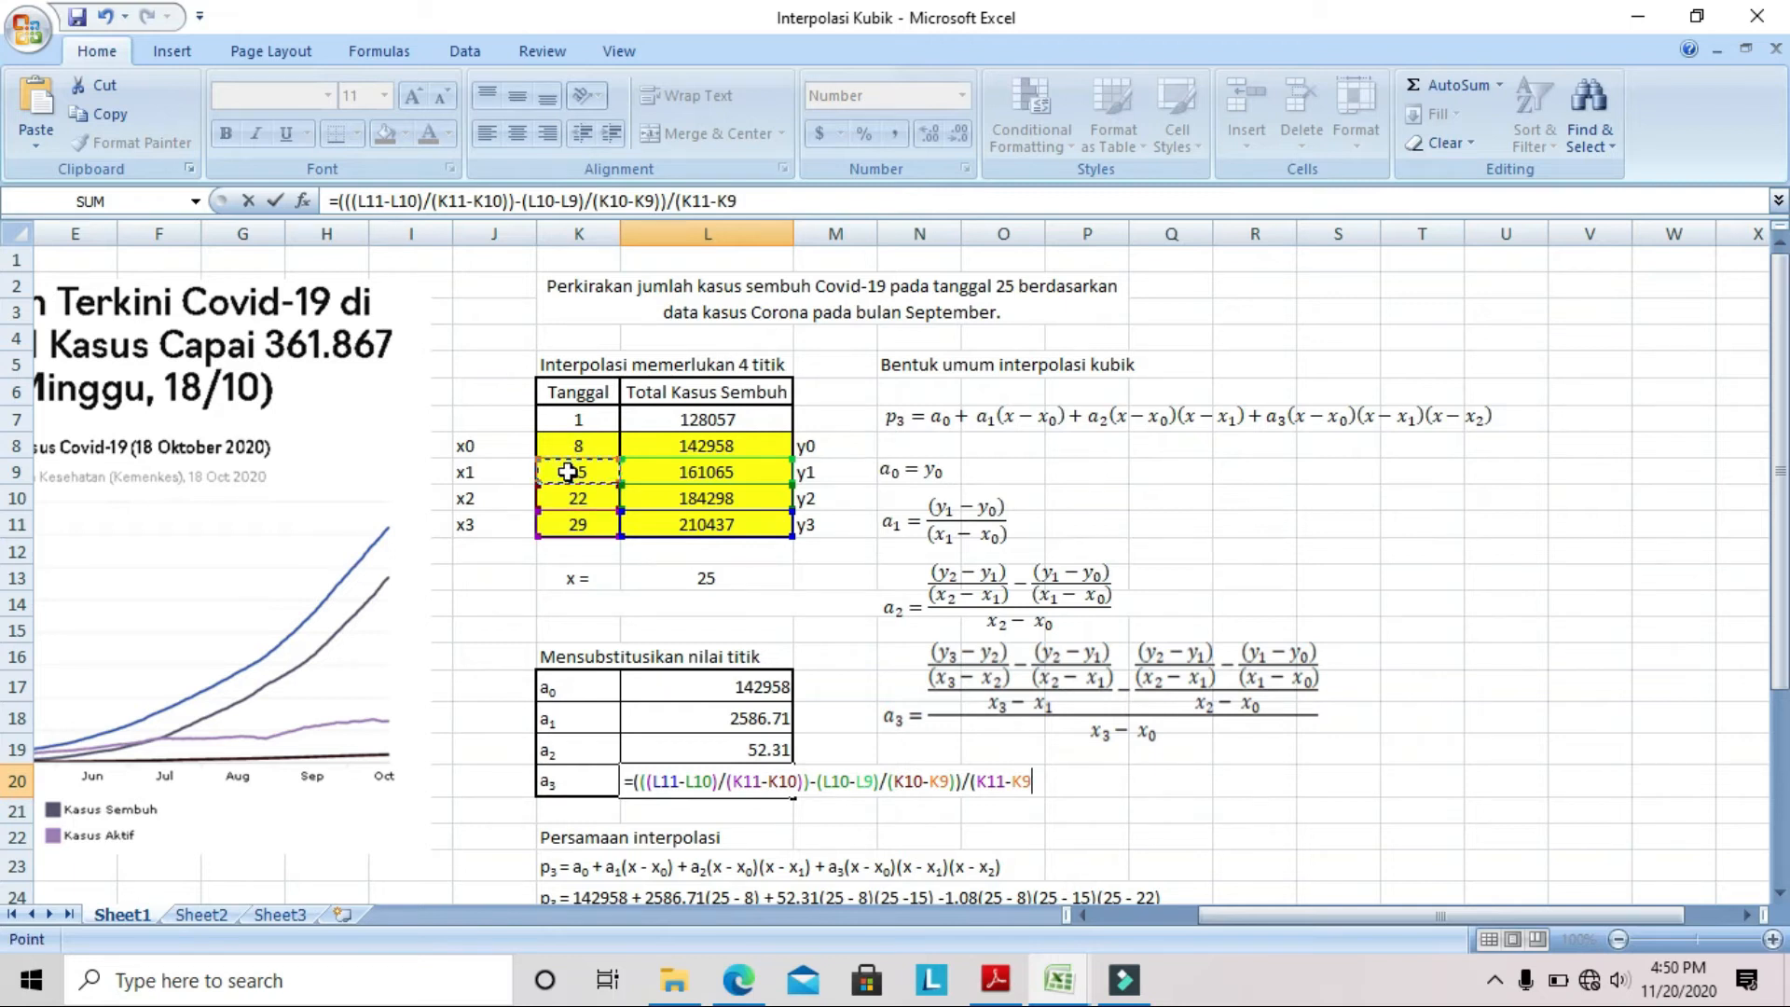
type(")")
Wrap the whole a3 expression in another pair of parentheses and subtract the a2 coefficient, (L19), from it
left_click(634, 781)
type("(")
left_click(1044, 781)
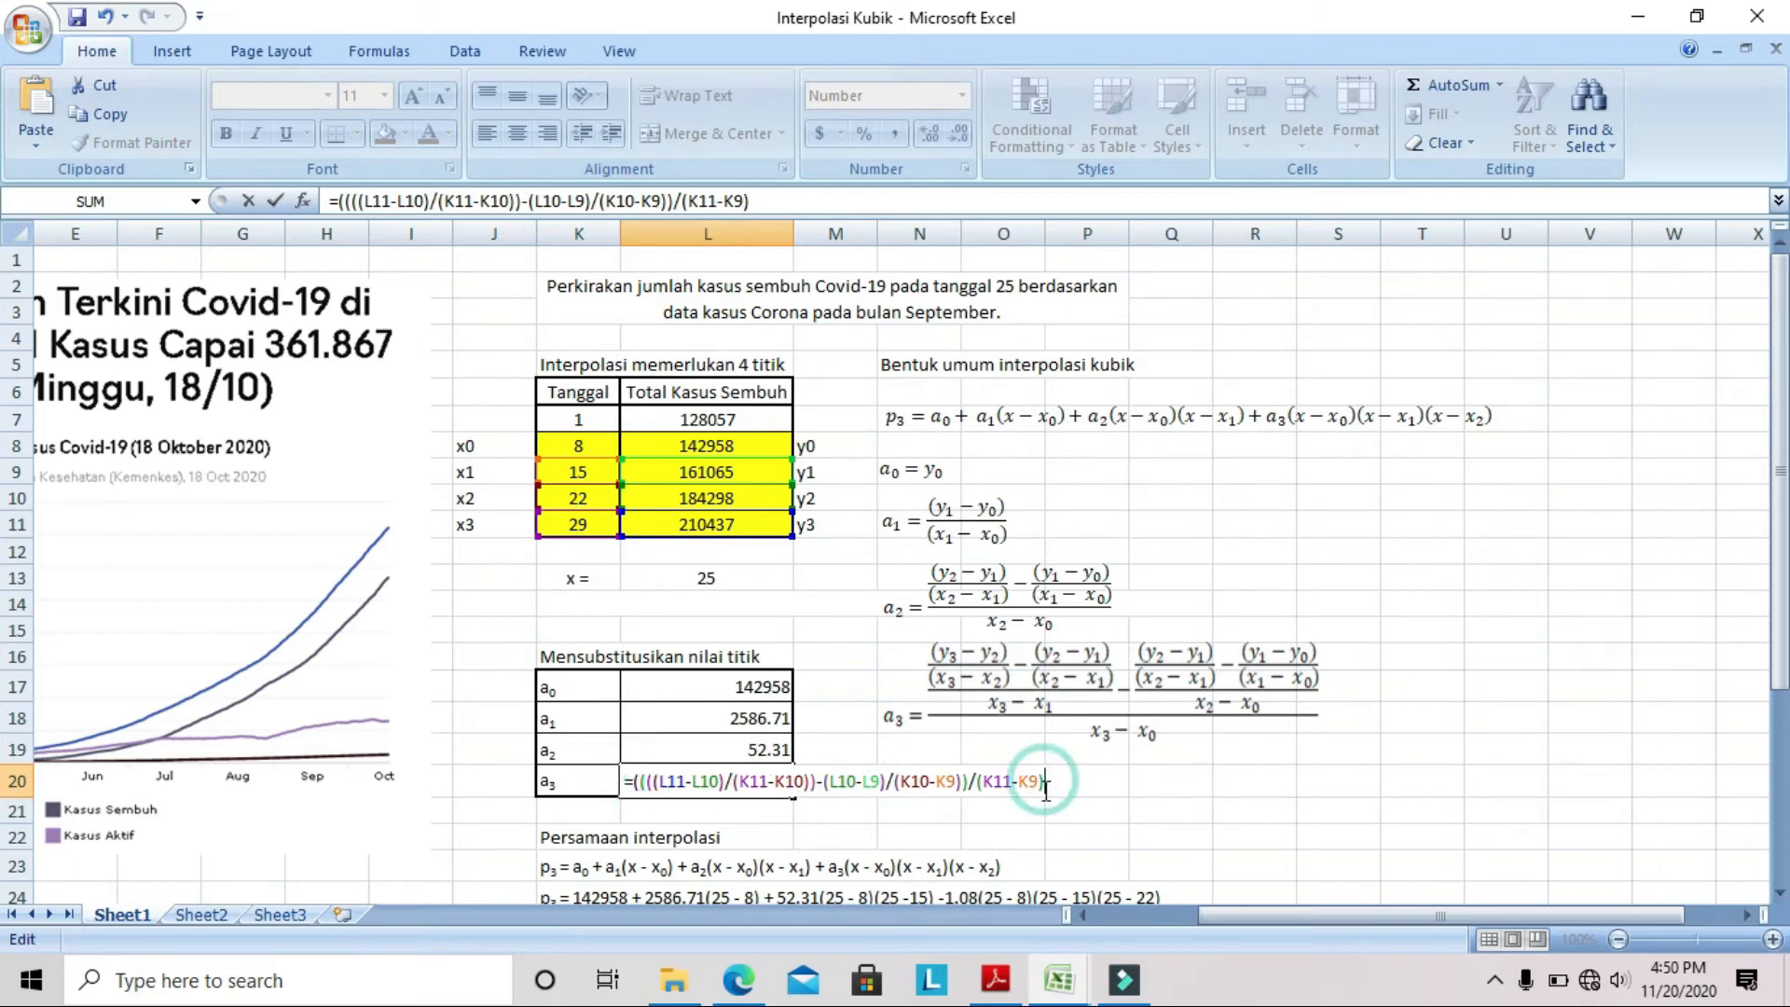
type("-")
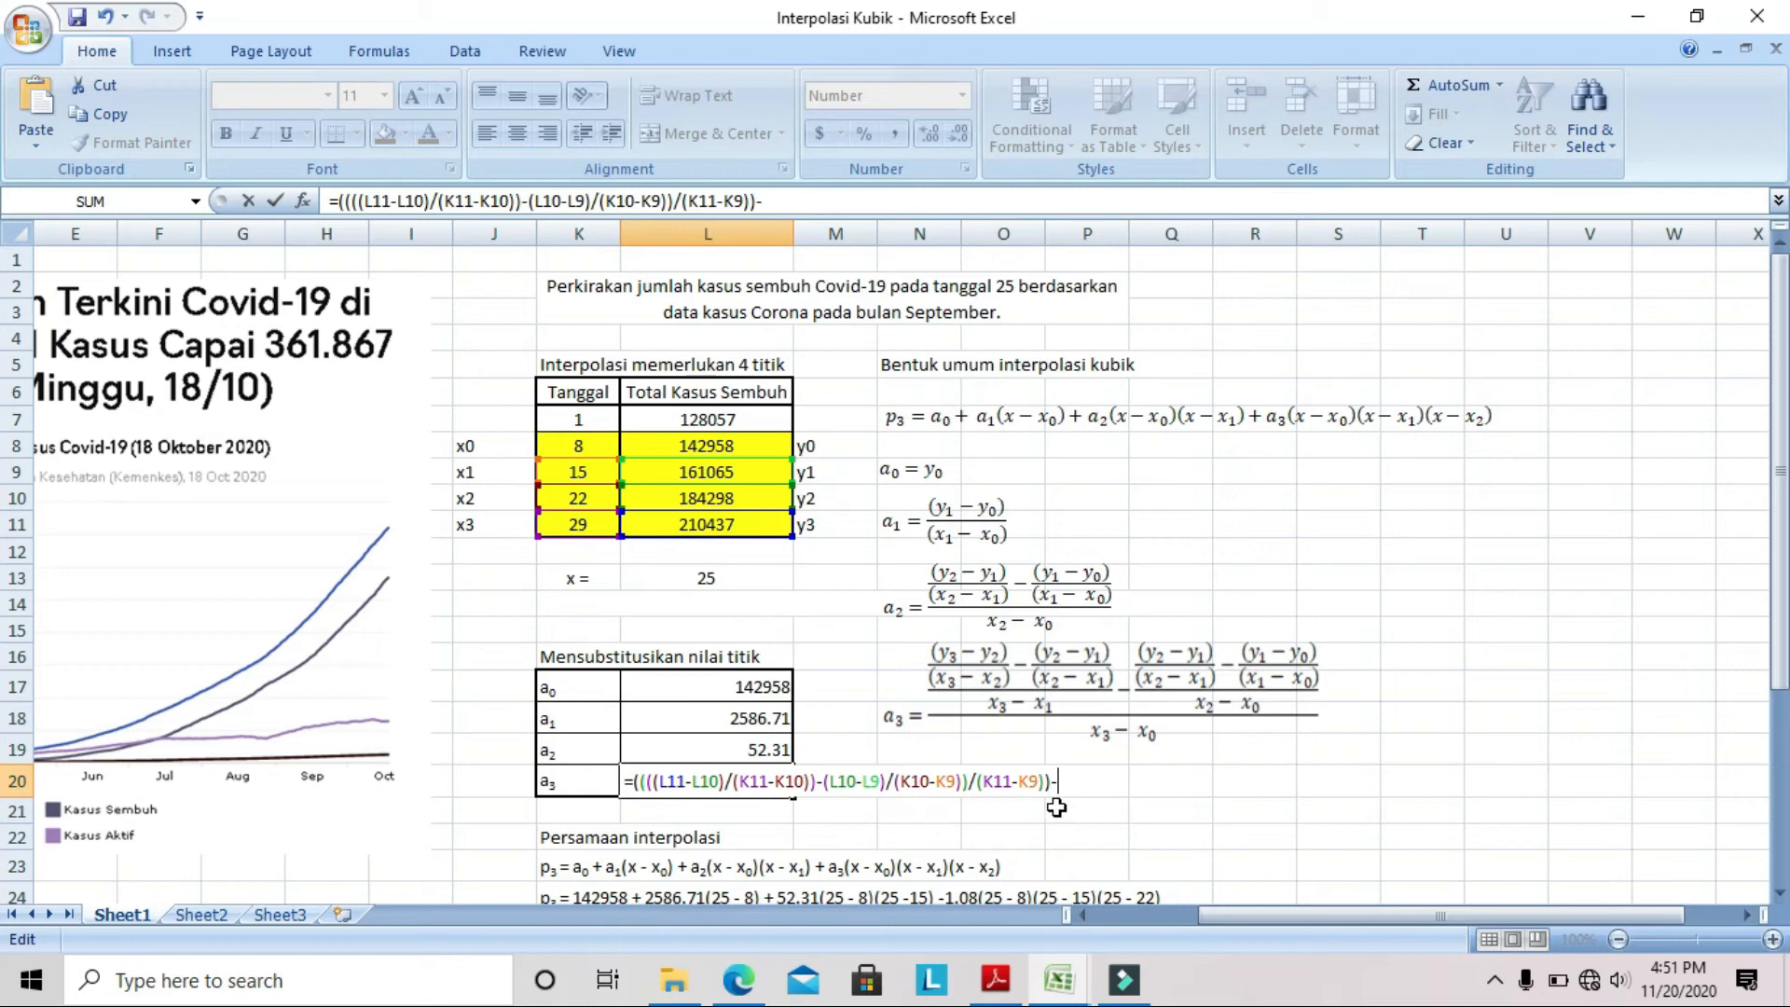
type("(")
left_click(694, 743)
type(")")
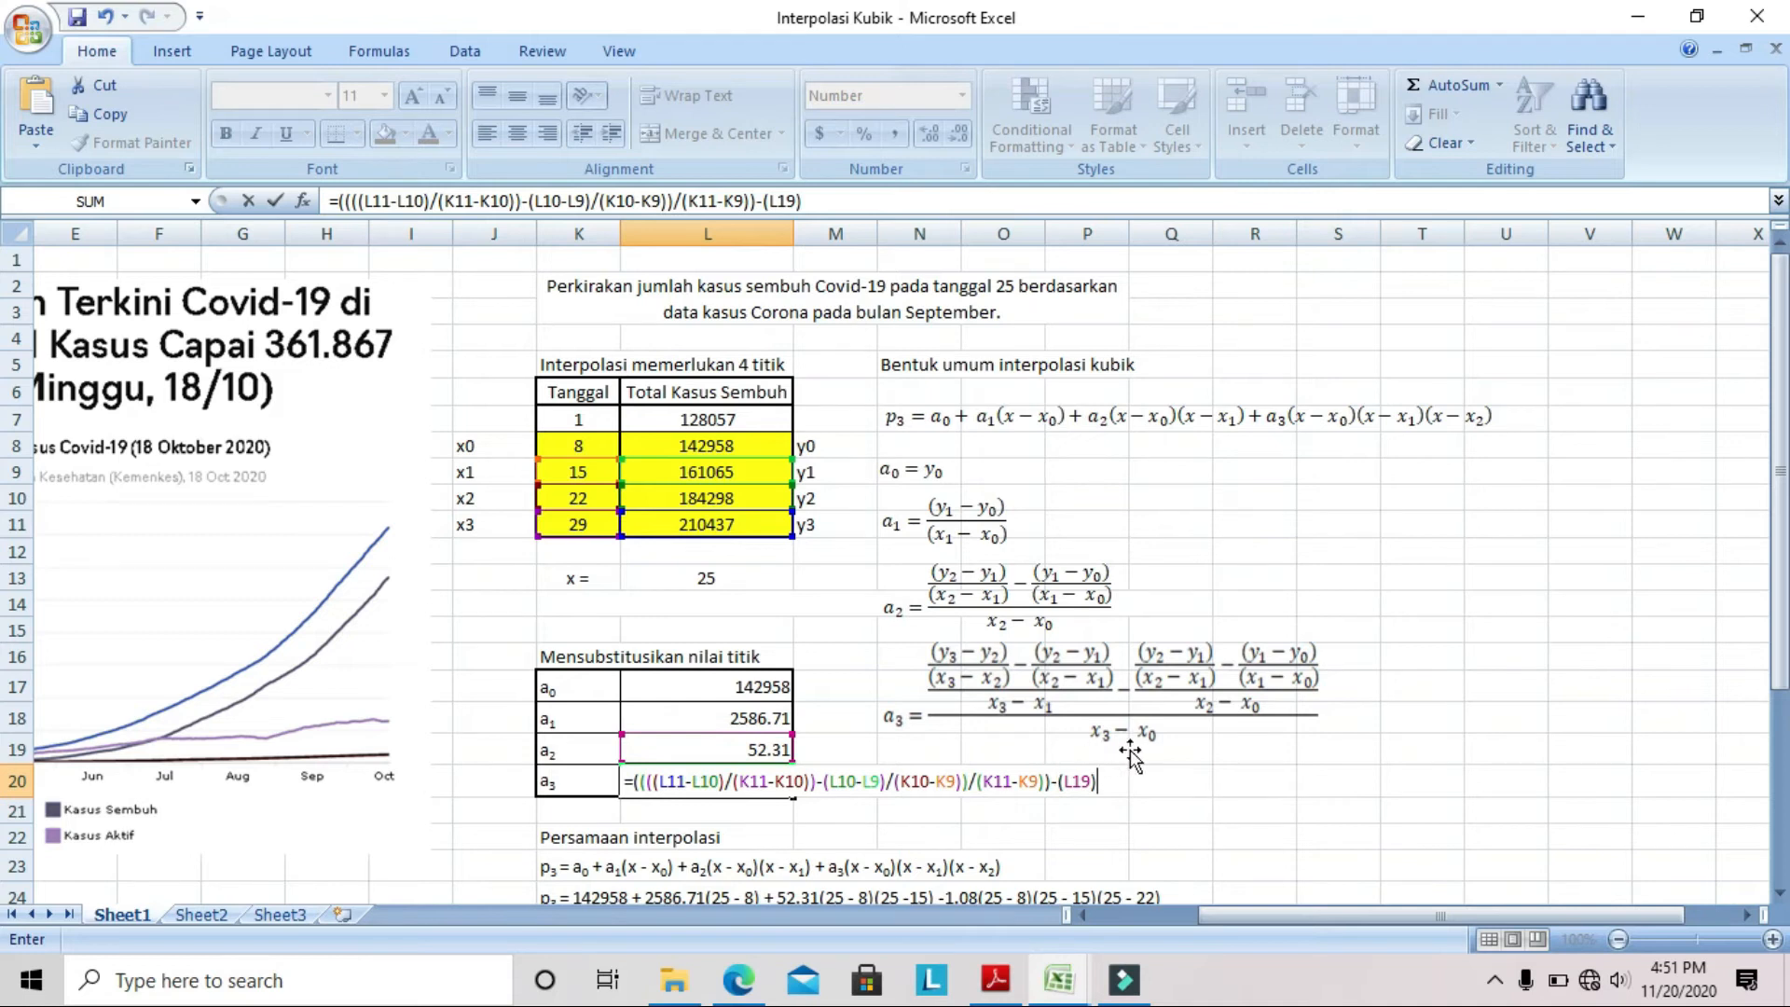
Enclose the whole a3 numerator in parentheses, divide it by (K11-K8), and enter the formula in L20
left_click(631, 782)
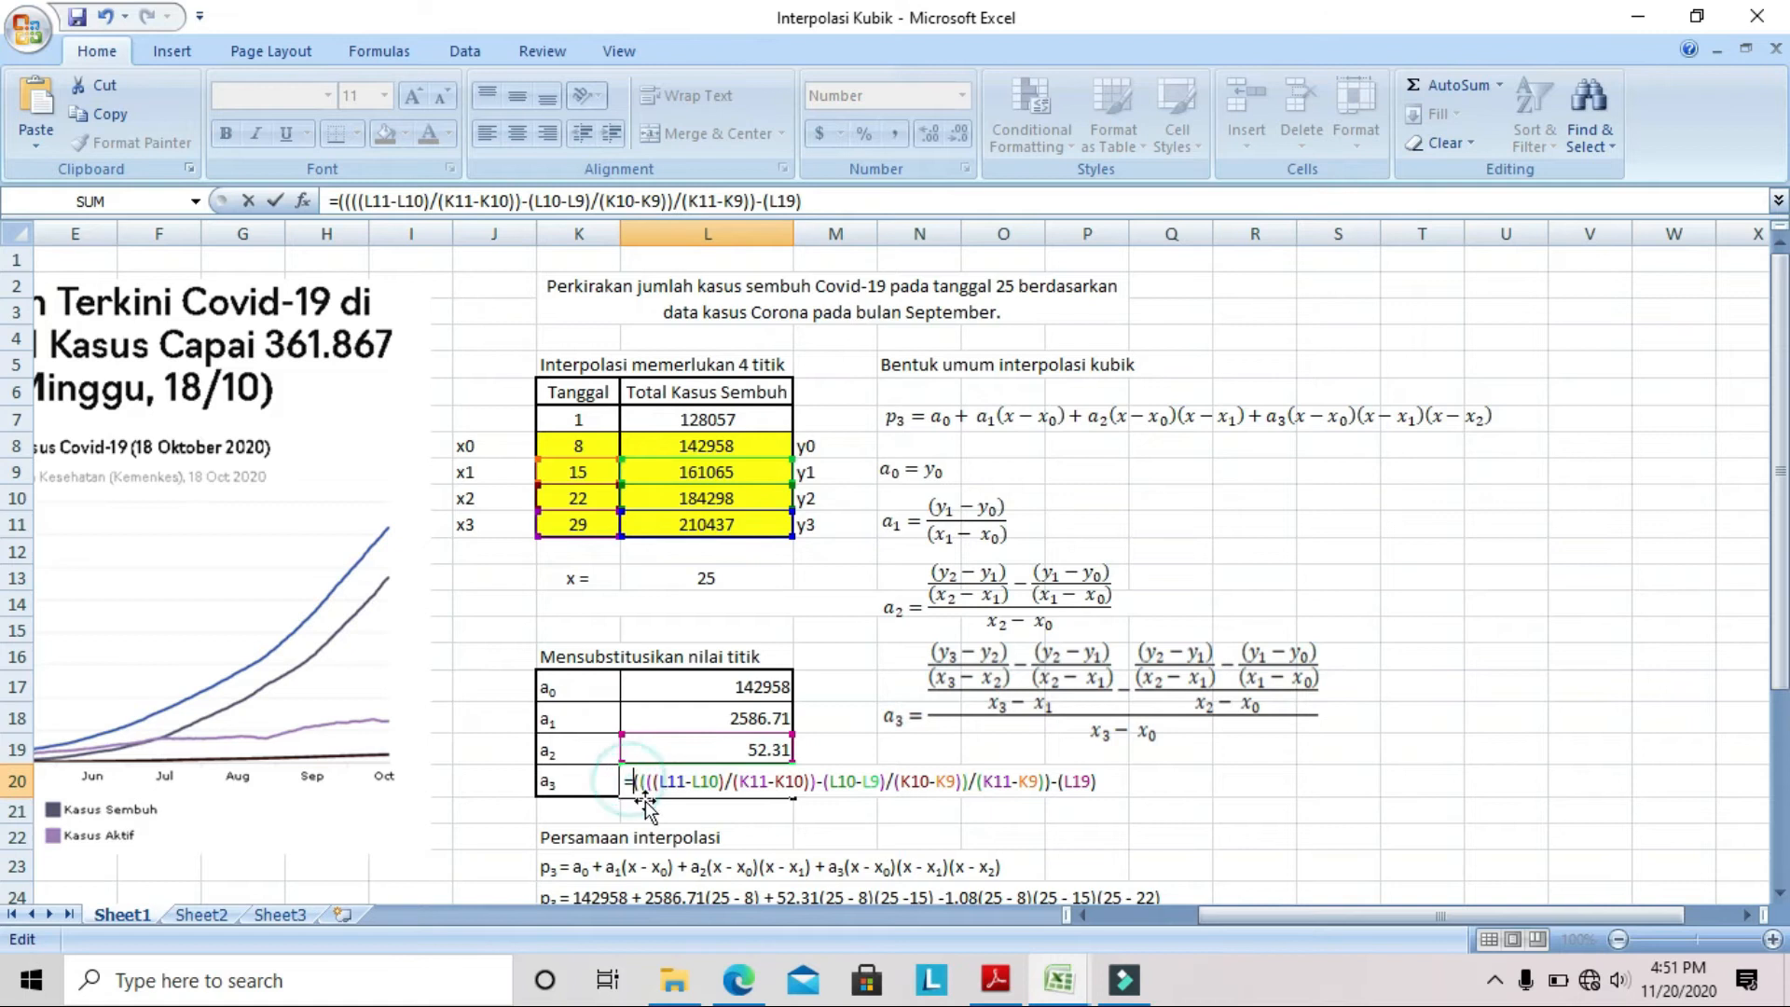
type("(")
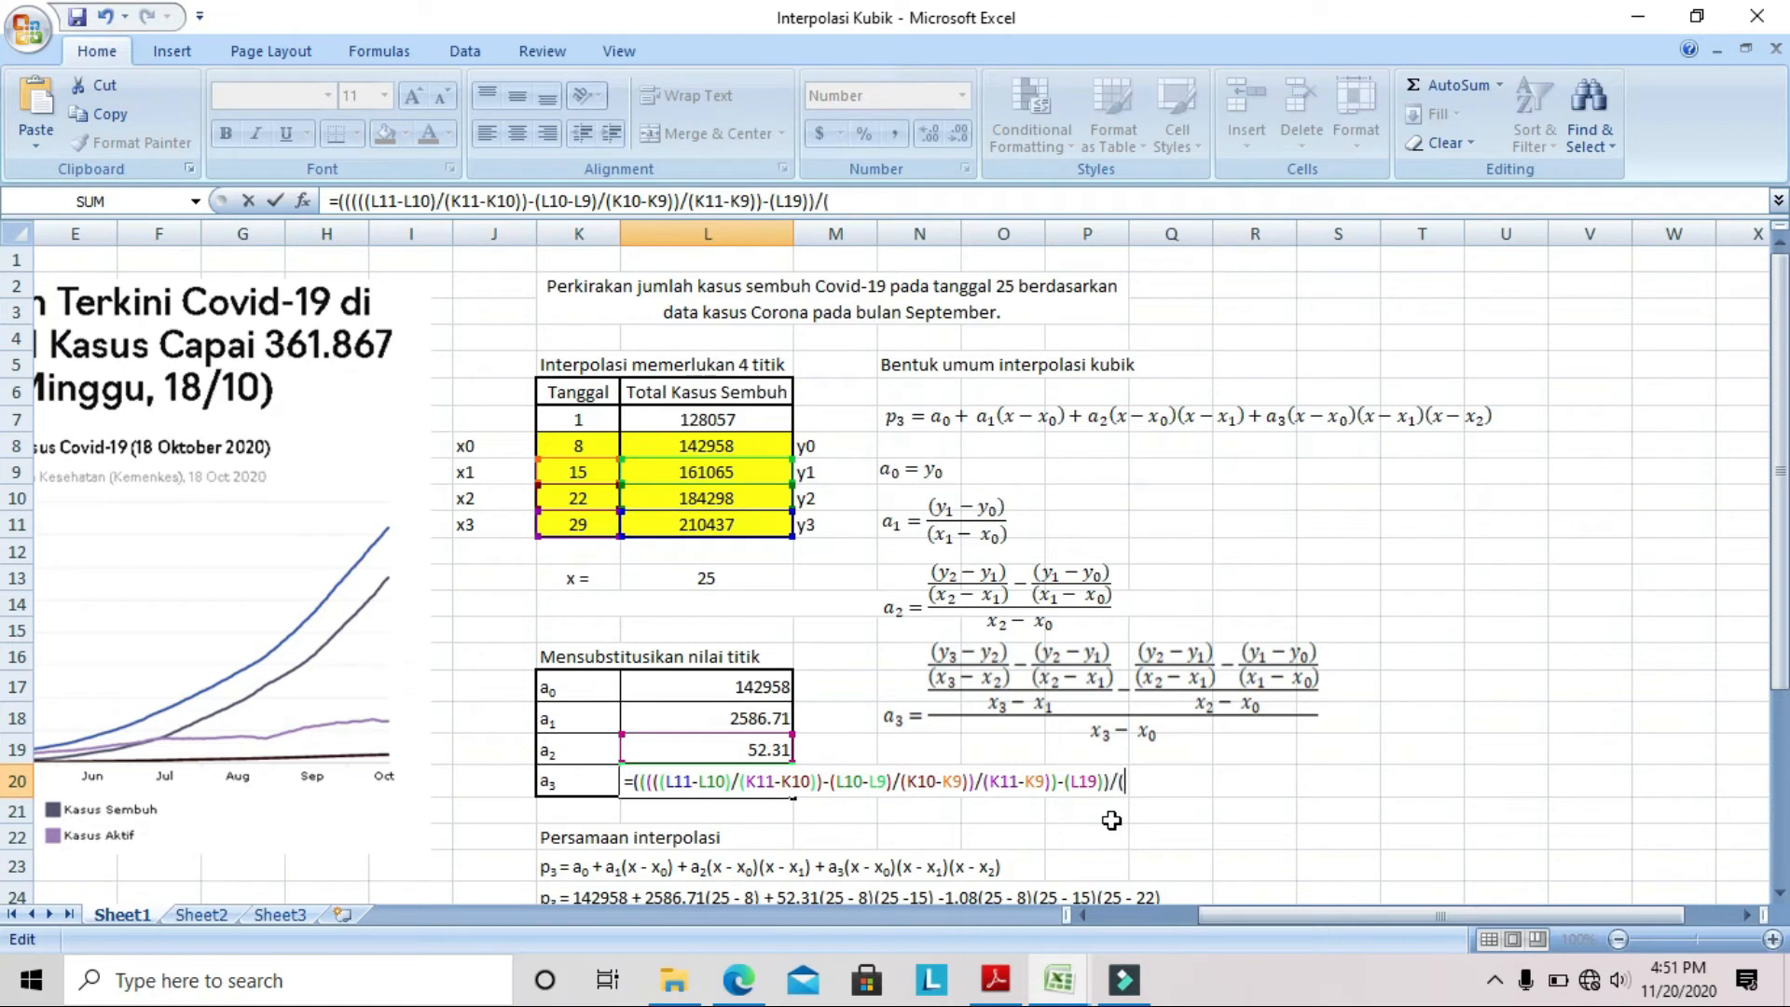
left_click(577, 524)
type("-")
left_click(569, 444)
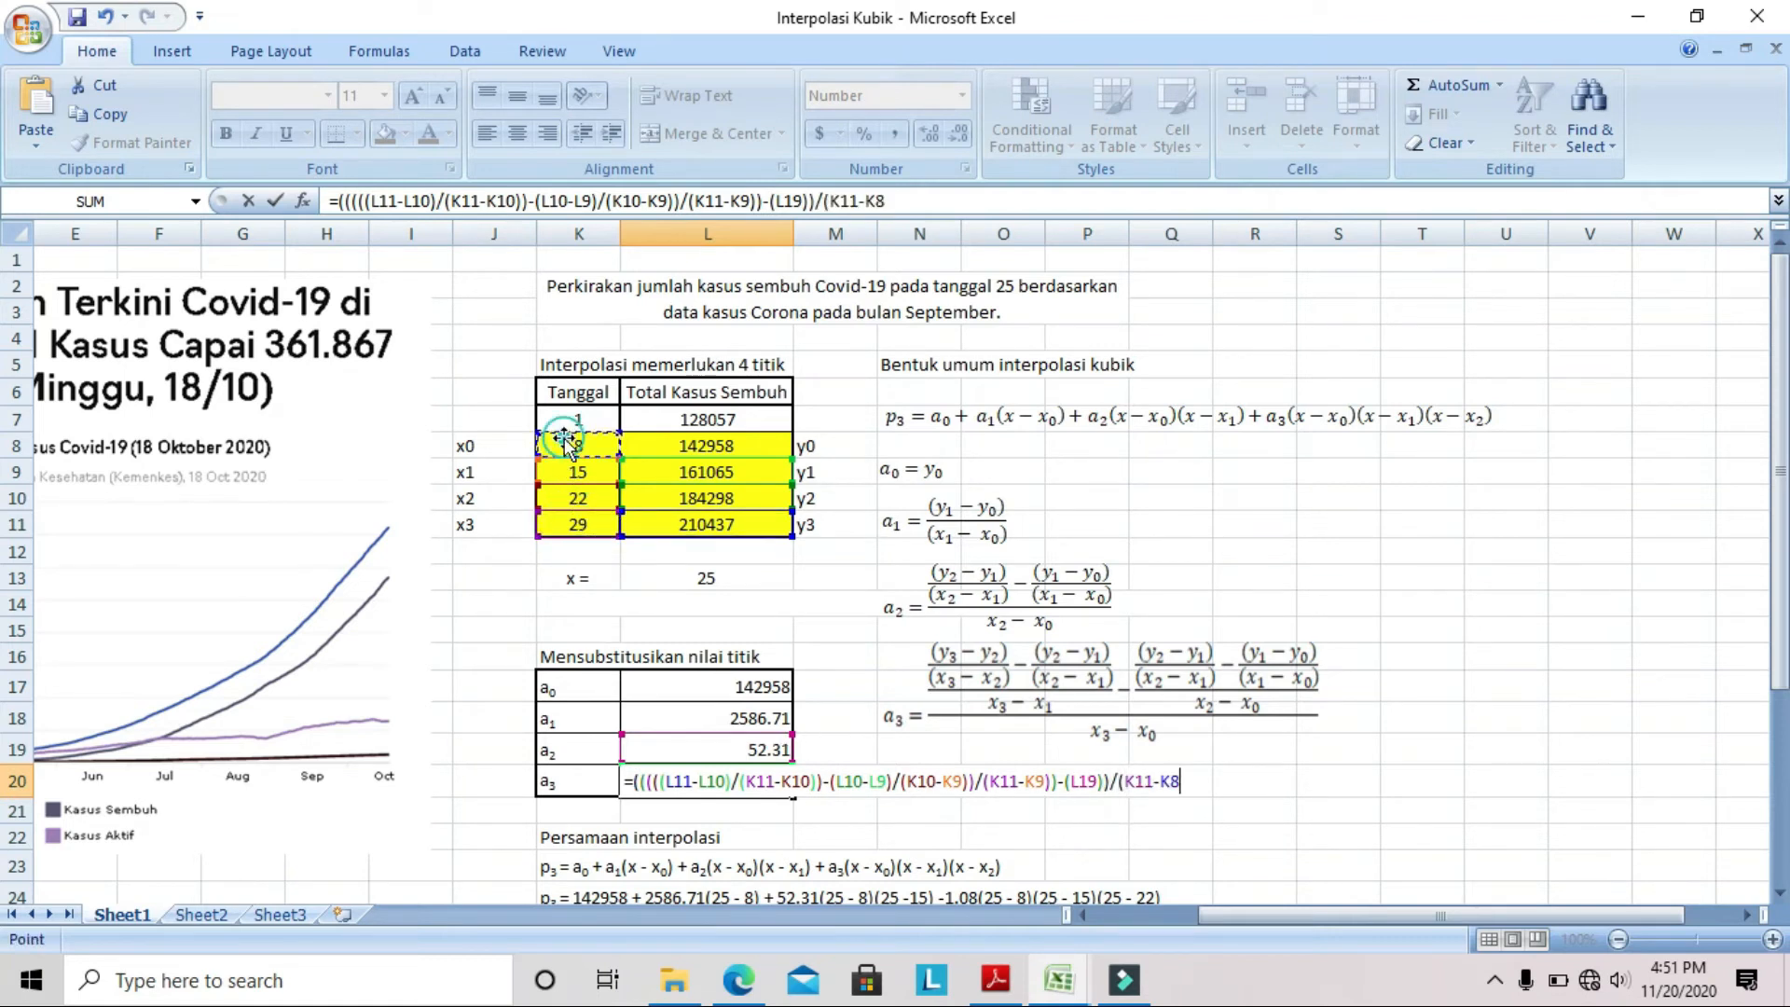
type(")")
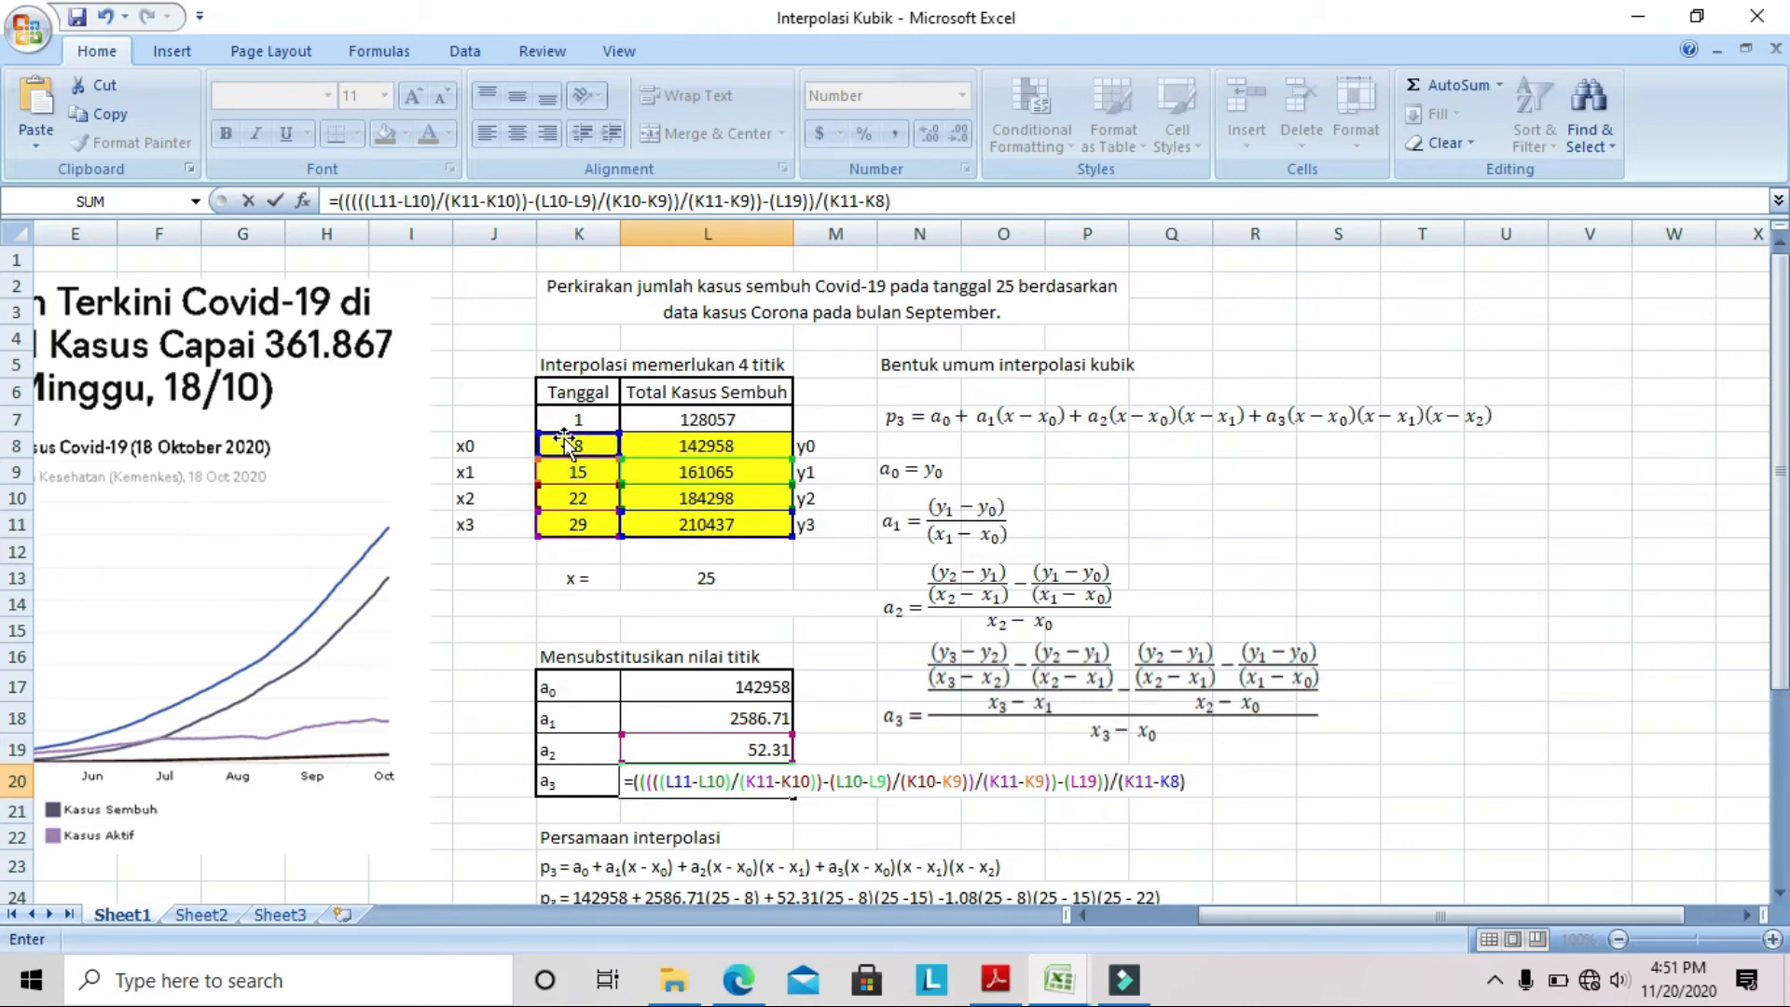
key("Return")
Label cell K25, below the substituted interpolation equation, with p3=
scroll(886, 815, "down", 2)
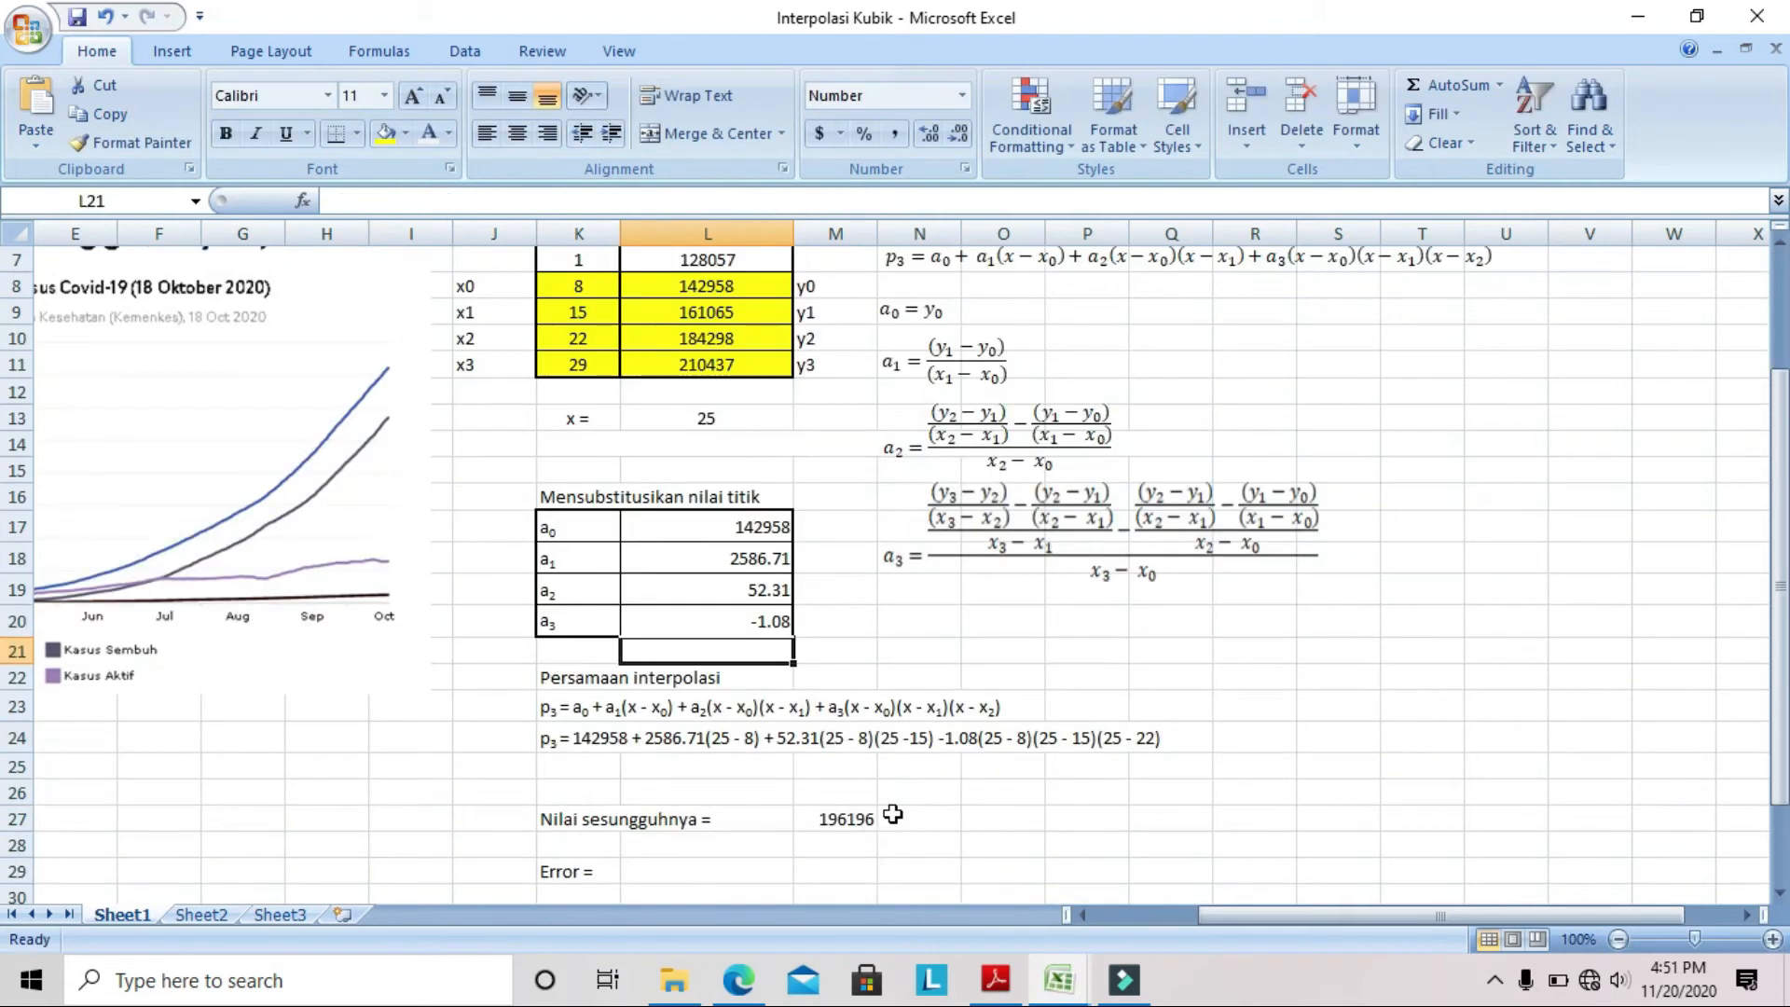
left_click(932, 626)
scroll(931, 626, "up", 2)
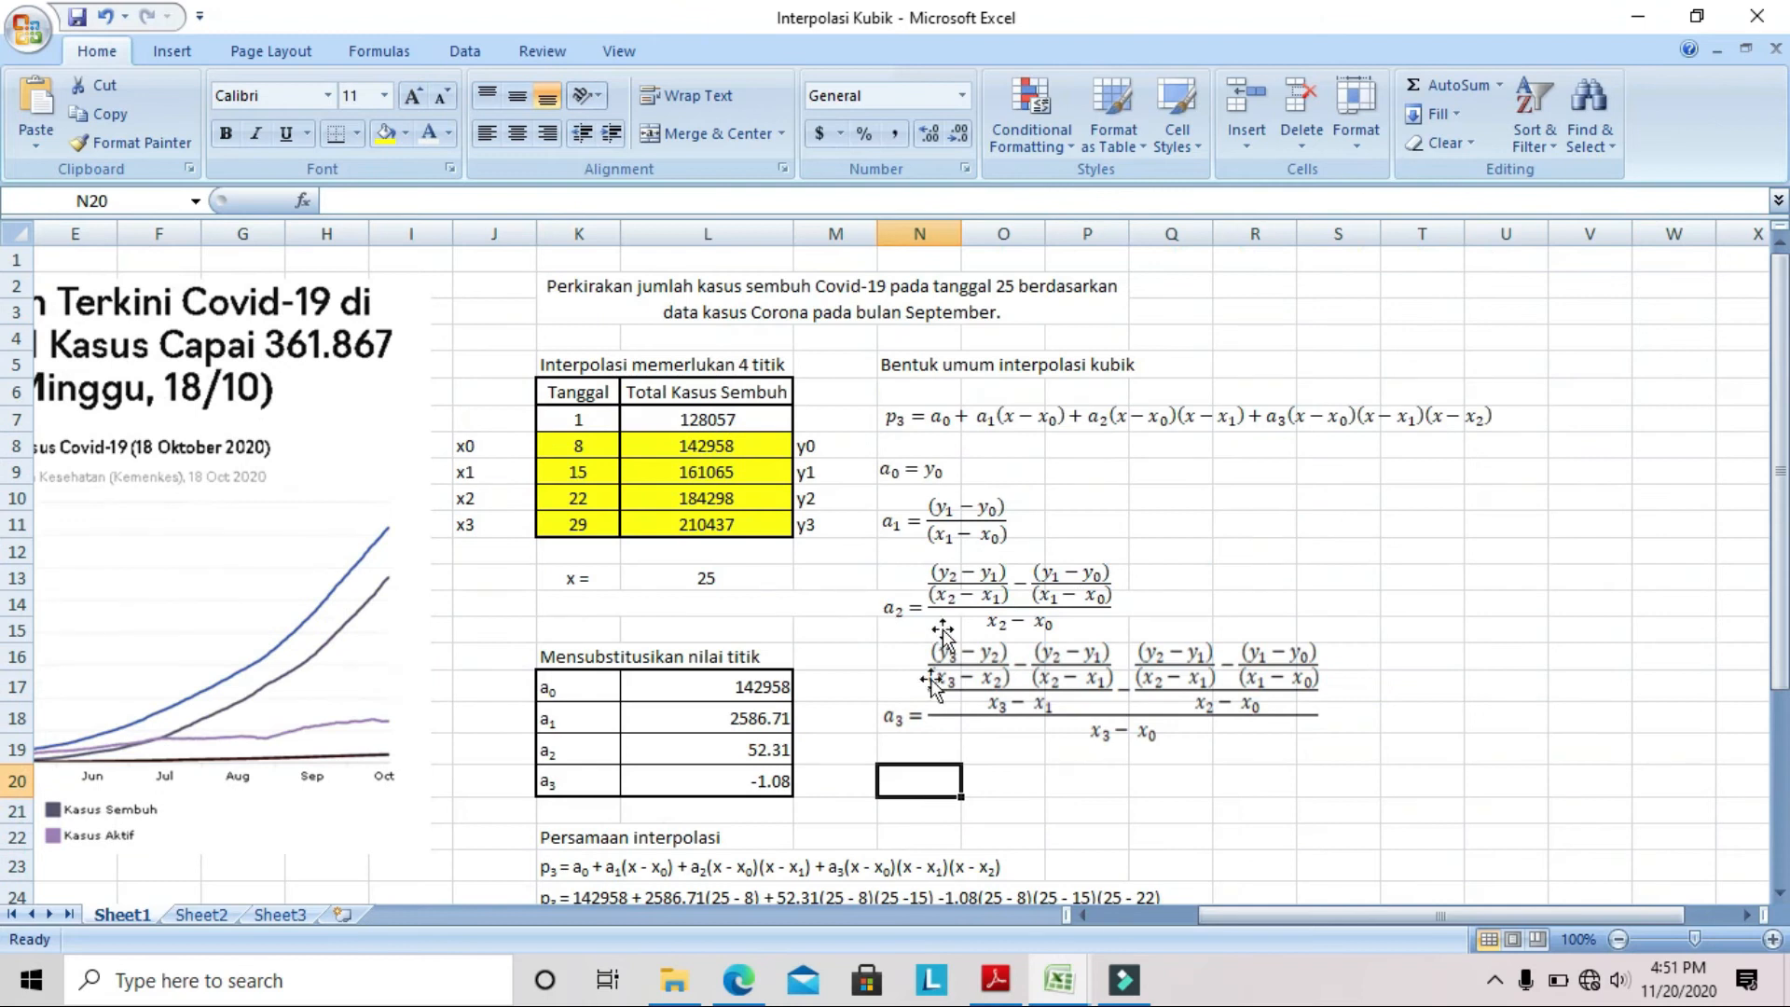
scroll(932, 643, "down", 2)
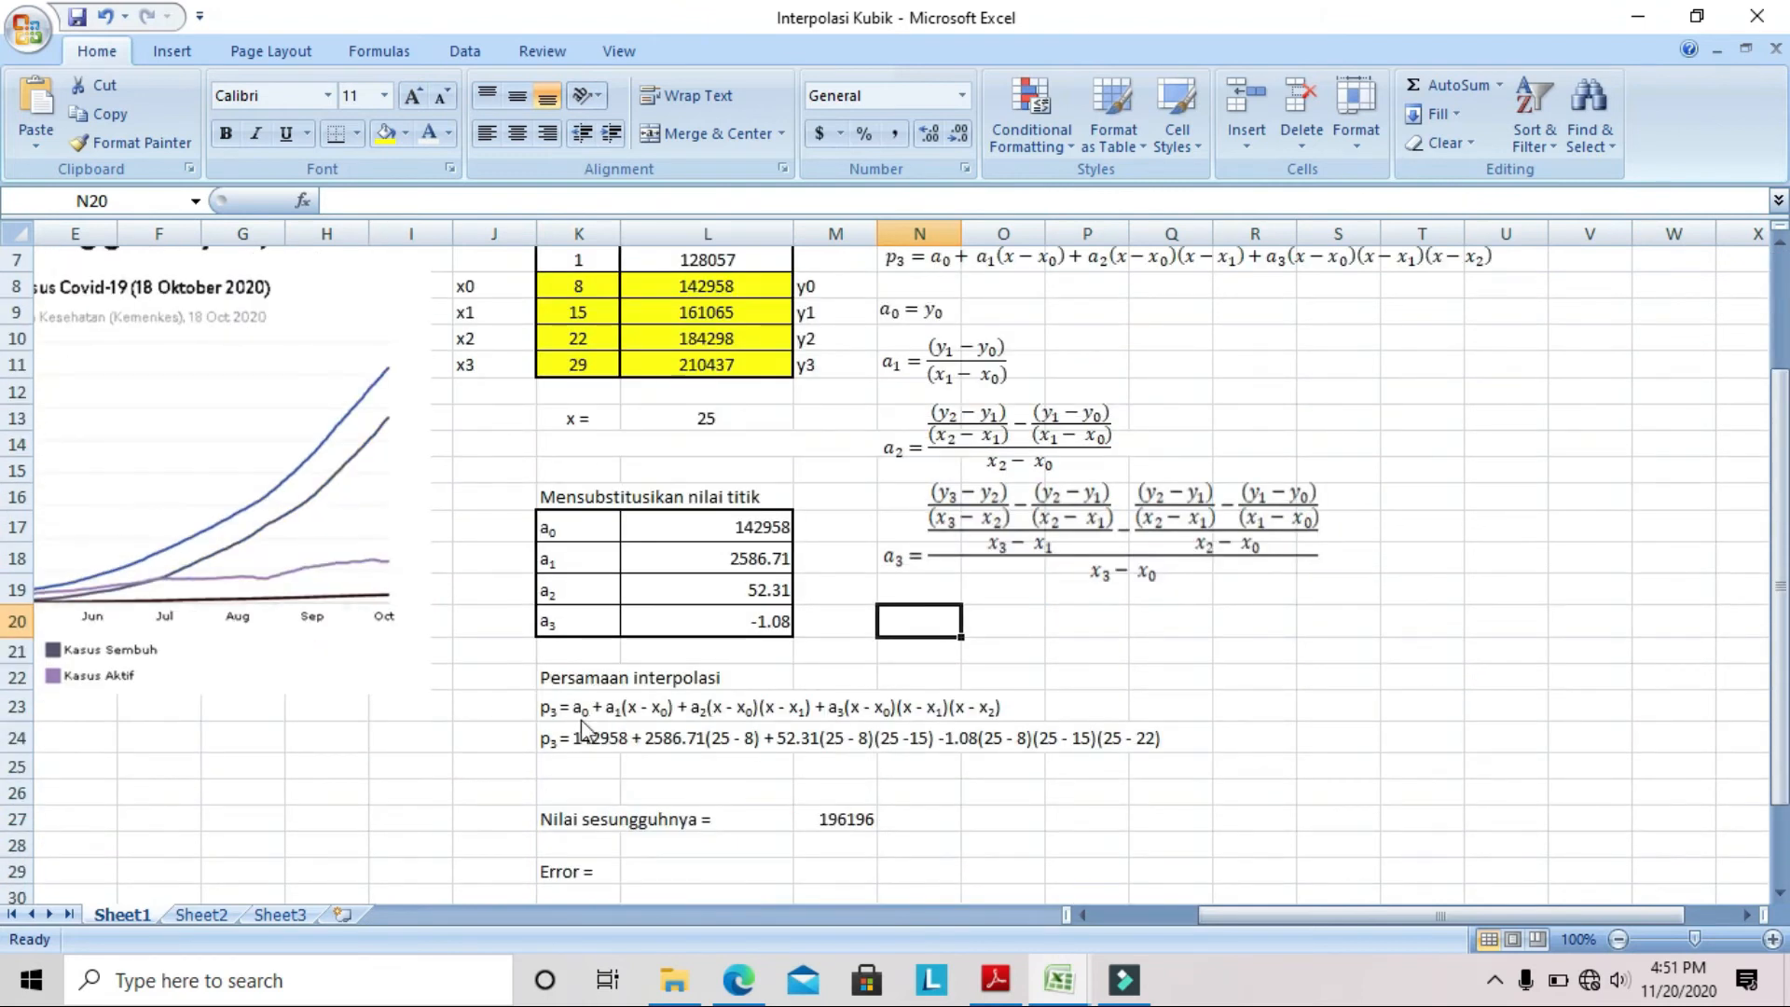
scroll(1348, 707, "up", 1)
scroll(1261, 730, "down", 1)
left_click(569, 766)
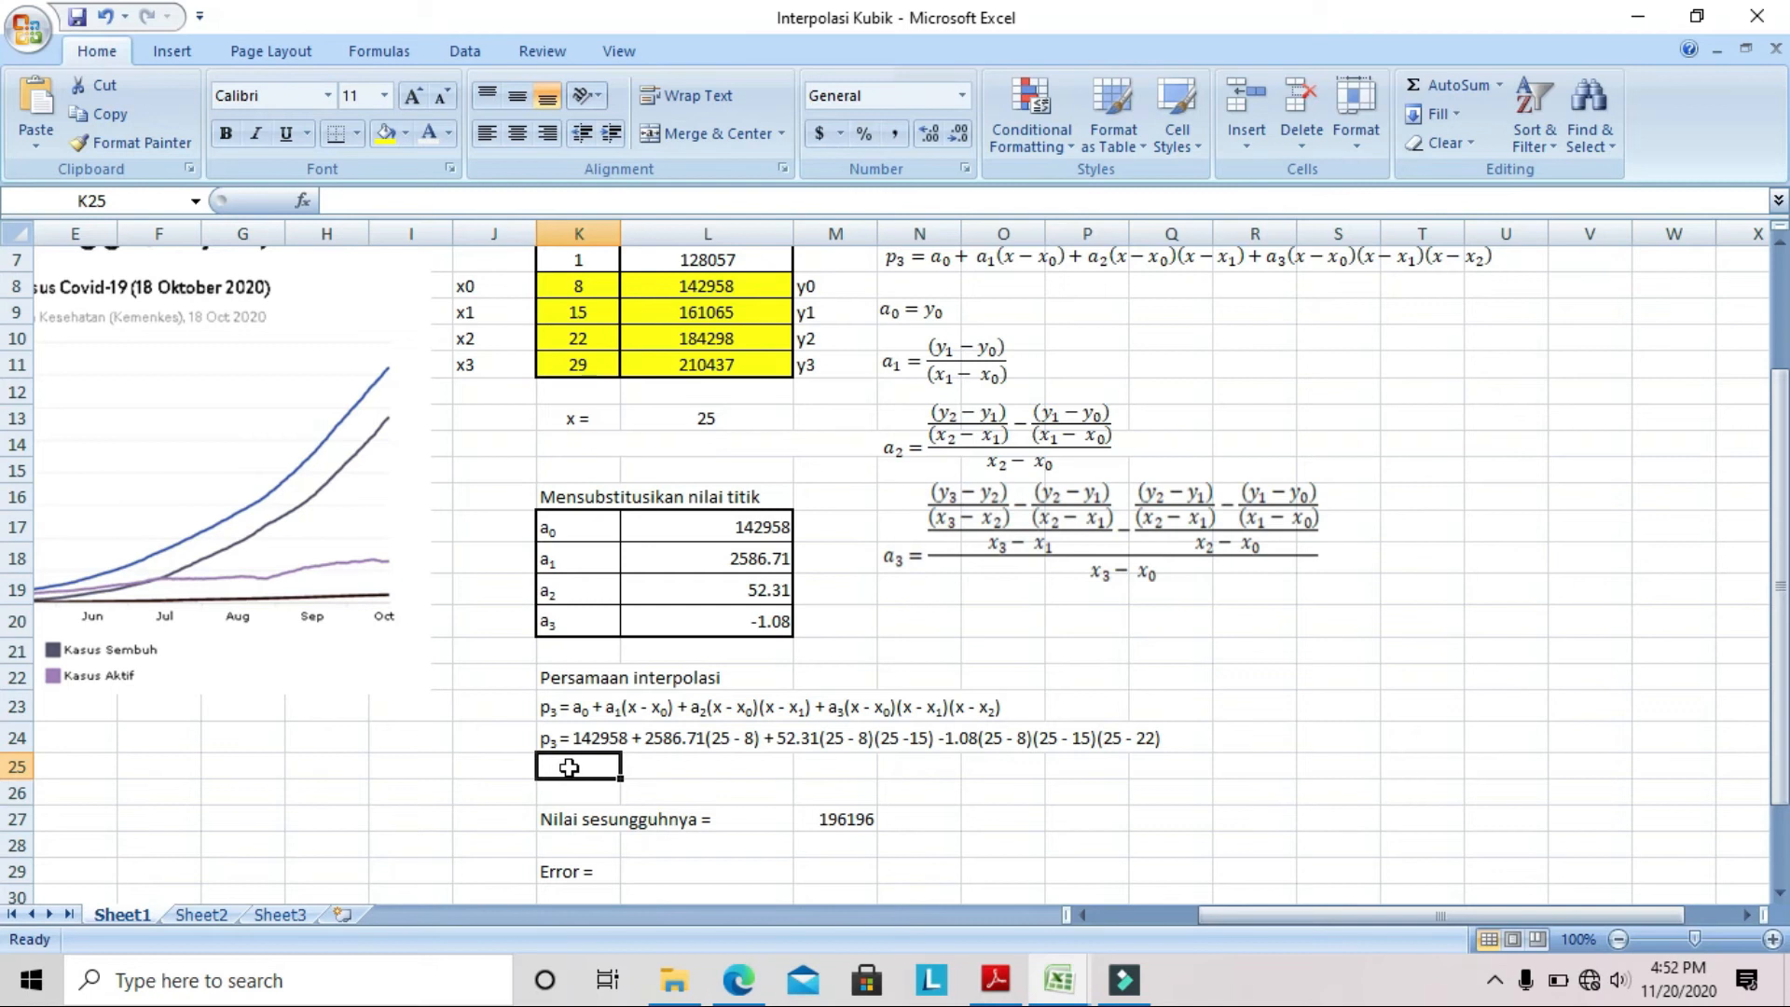
type("p3=")
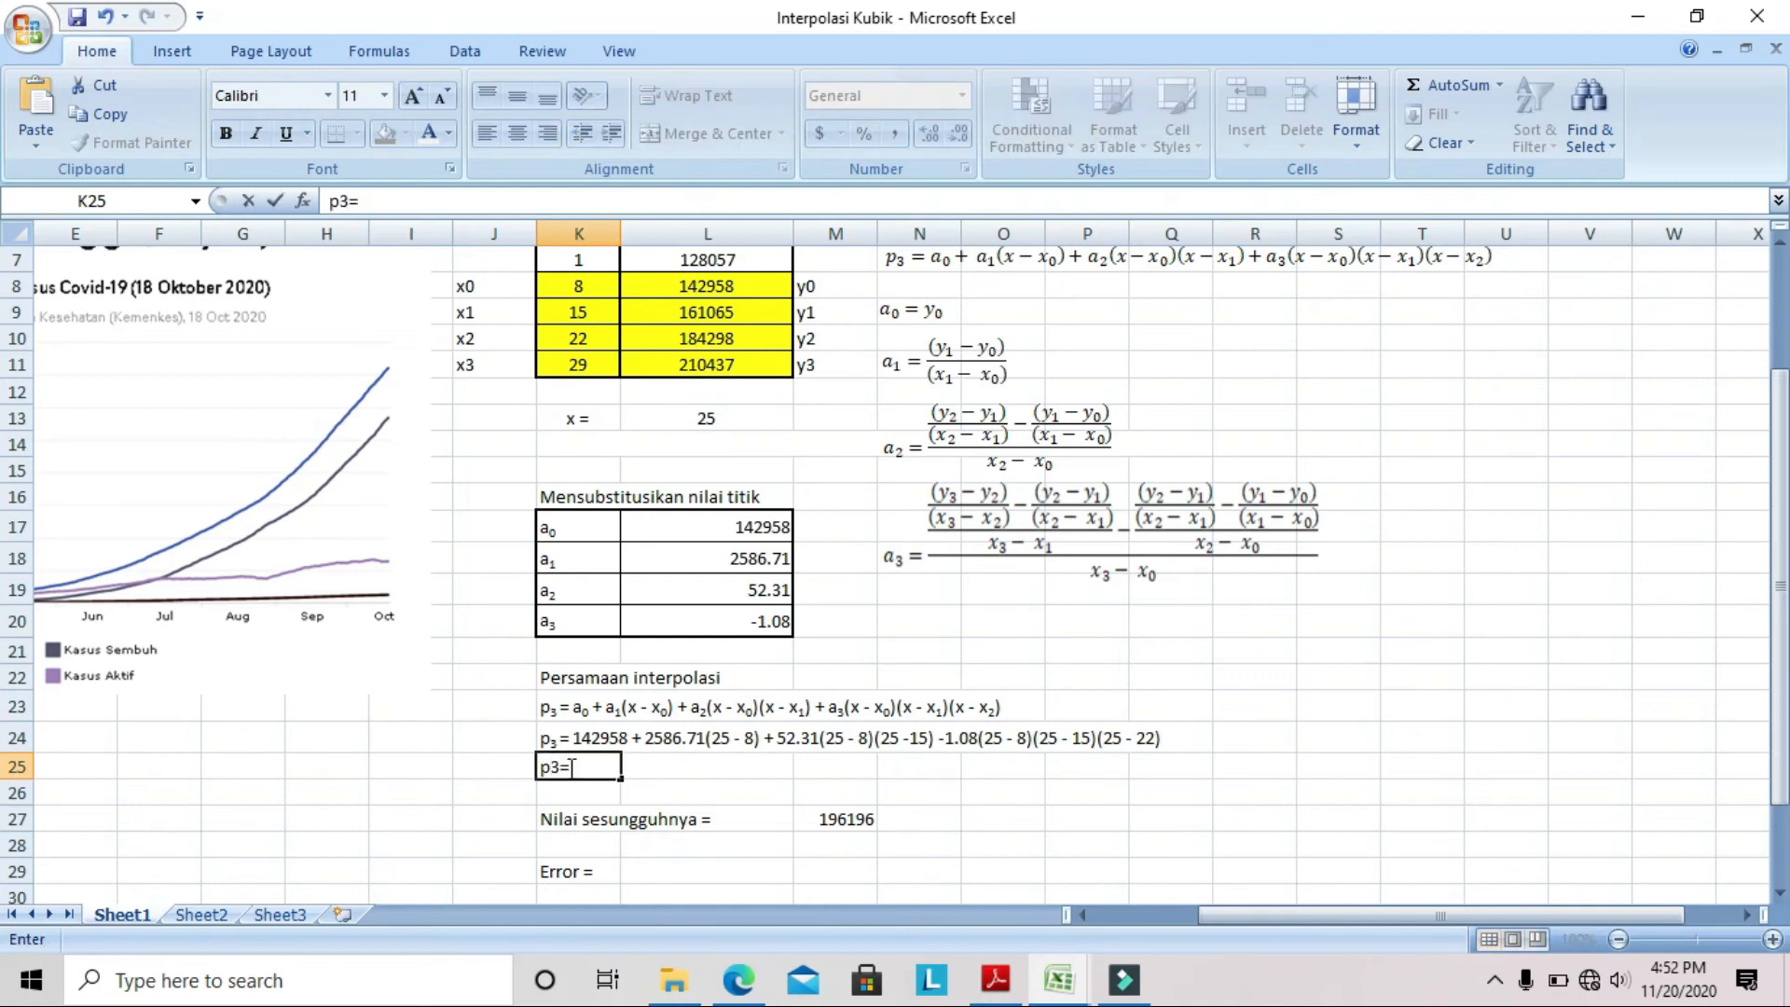
key("Tab")
Start the p3 formula in M25 with the a0 coefficient and a plus sign, =L17+
left_click(788, 791)
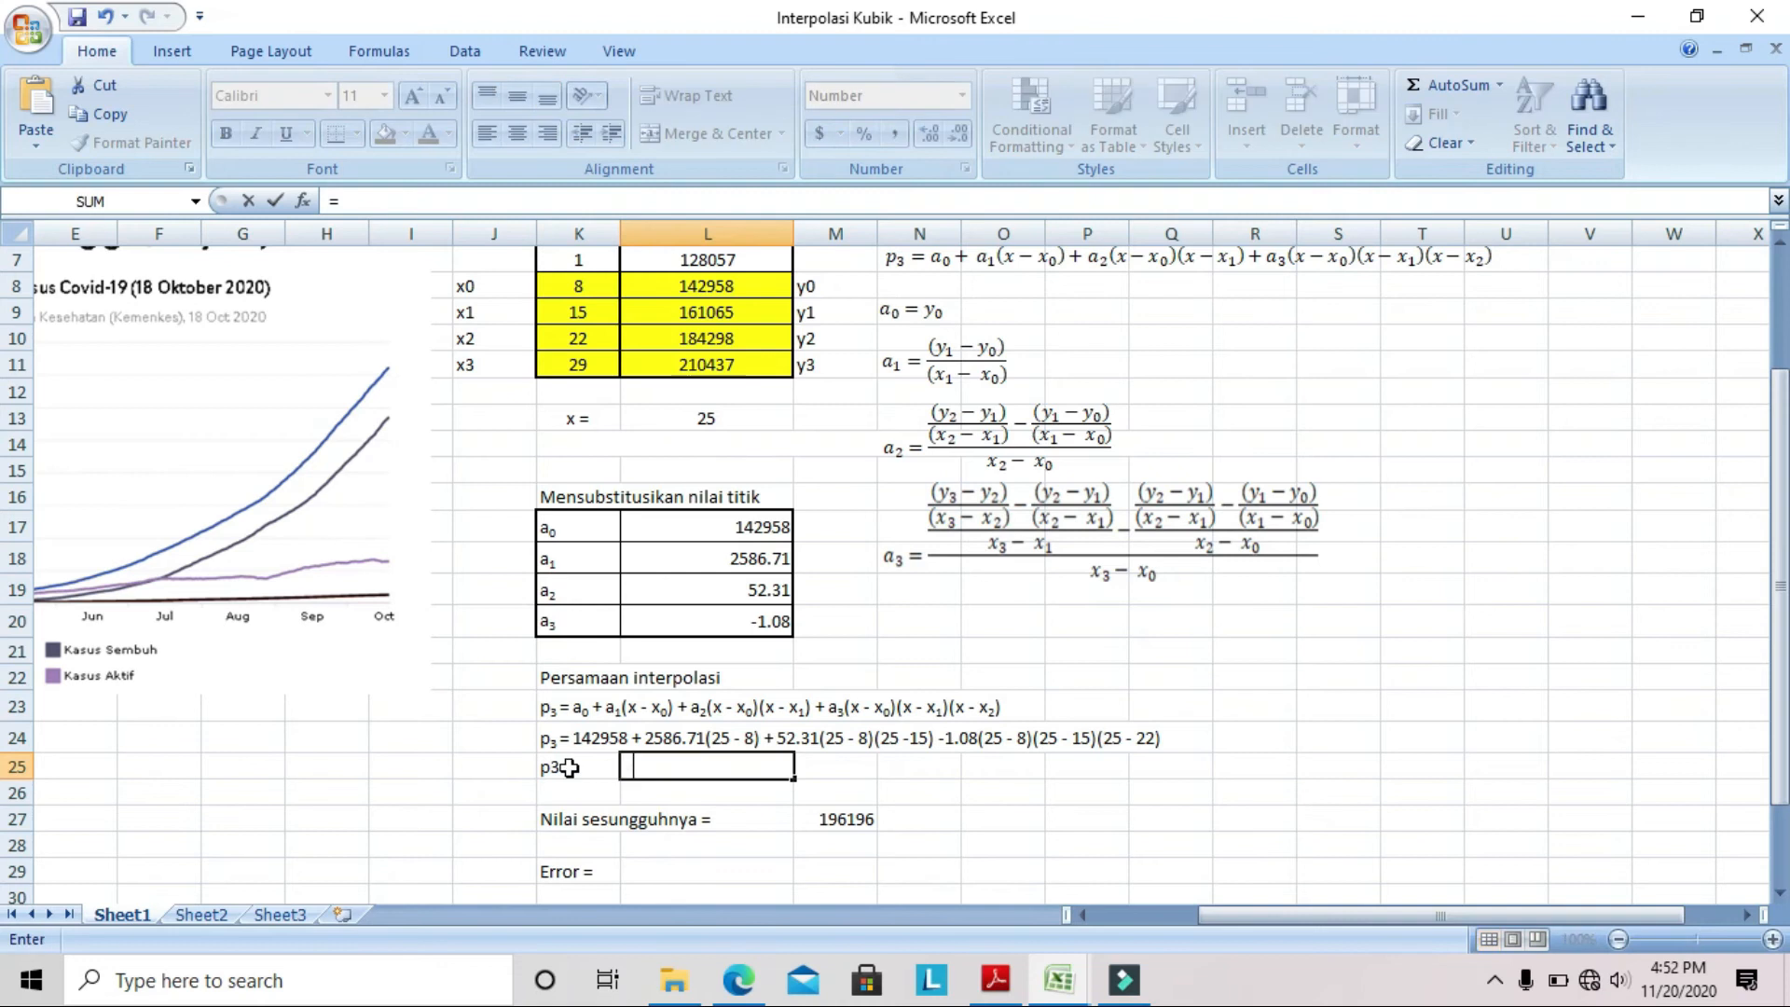
left_click(836, 765)
type("=")
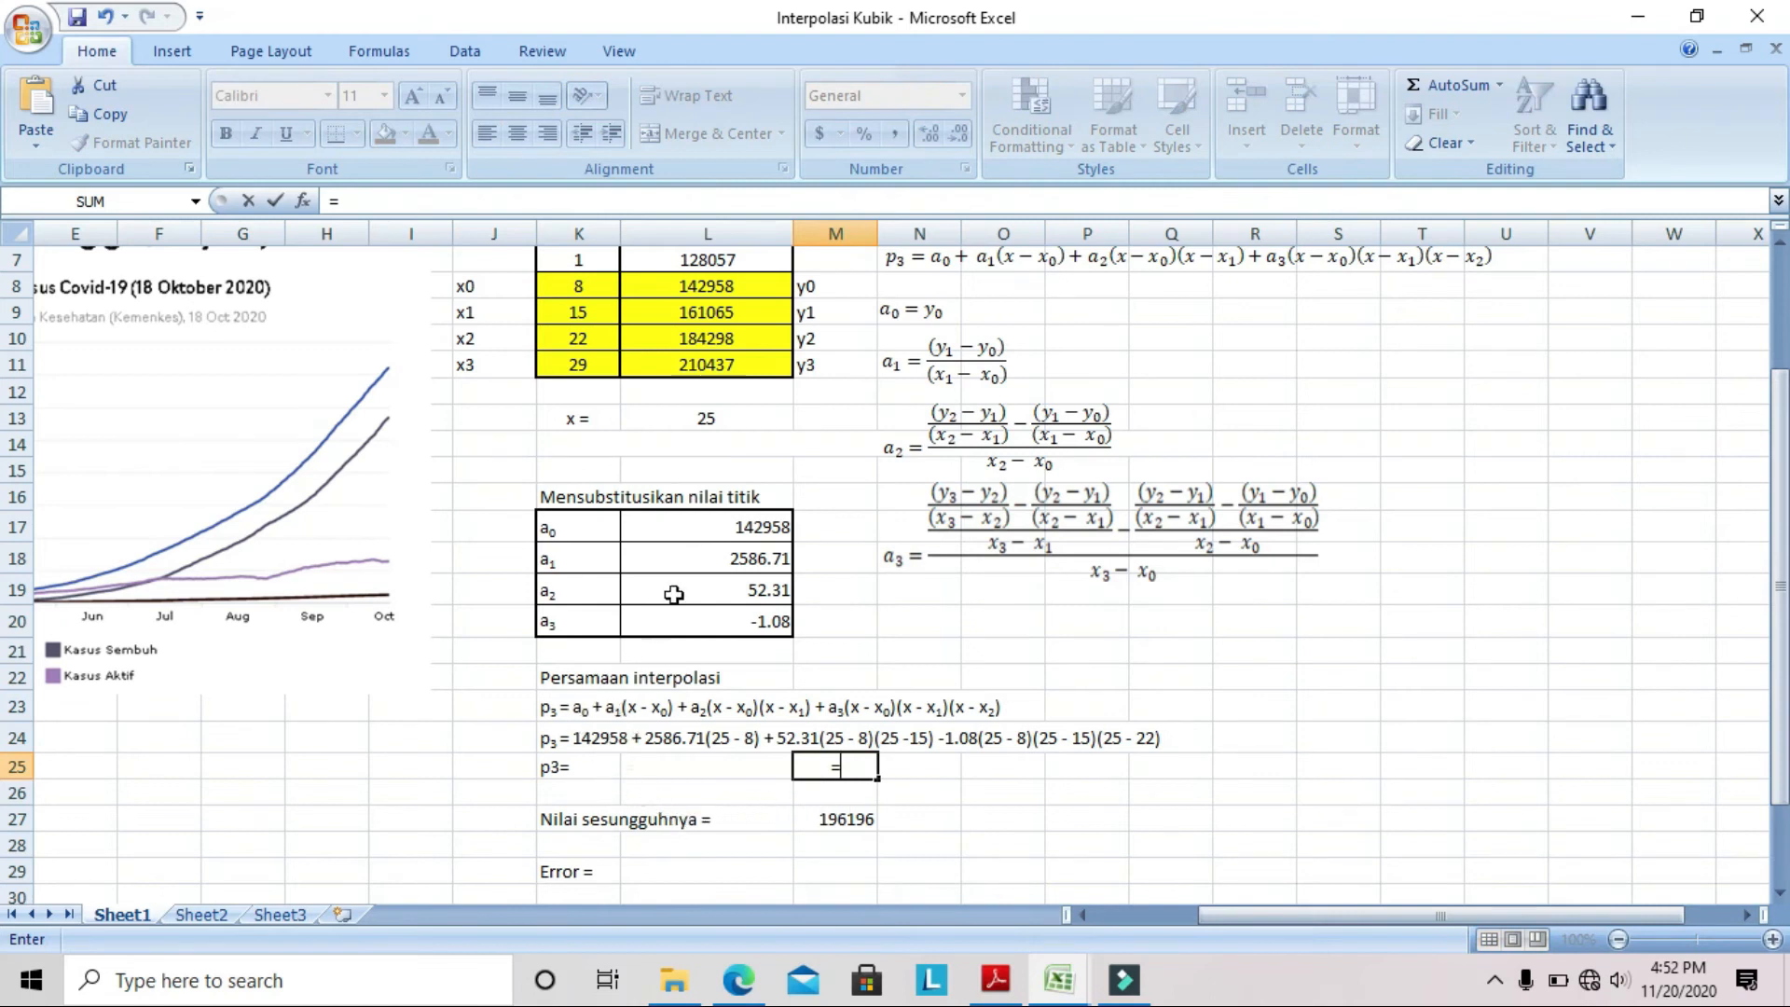
left_click(689, 530)
type("+")
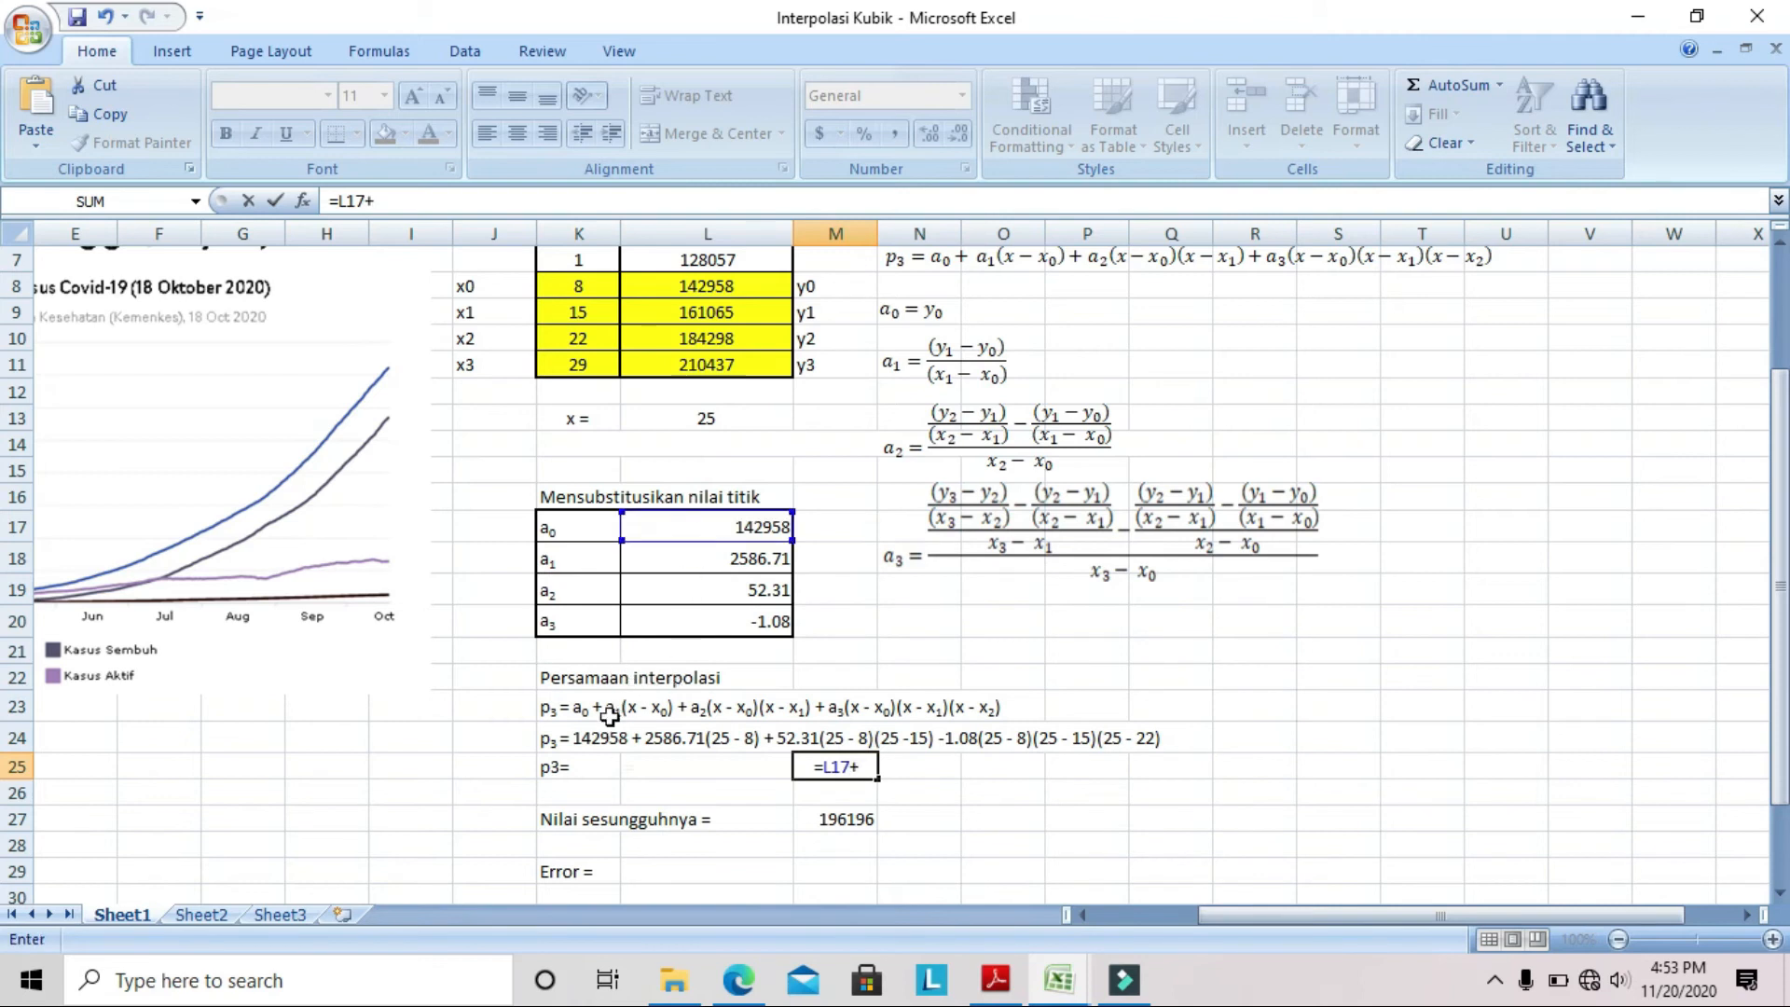
Add the a1 term L18*(L13-K8) to the p3 formula, followed by a plus sign
left_click(712, 556)
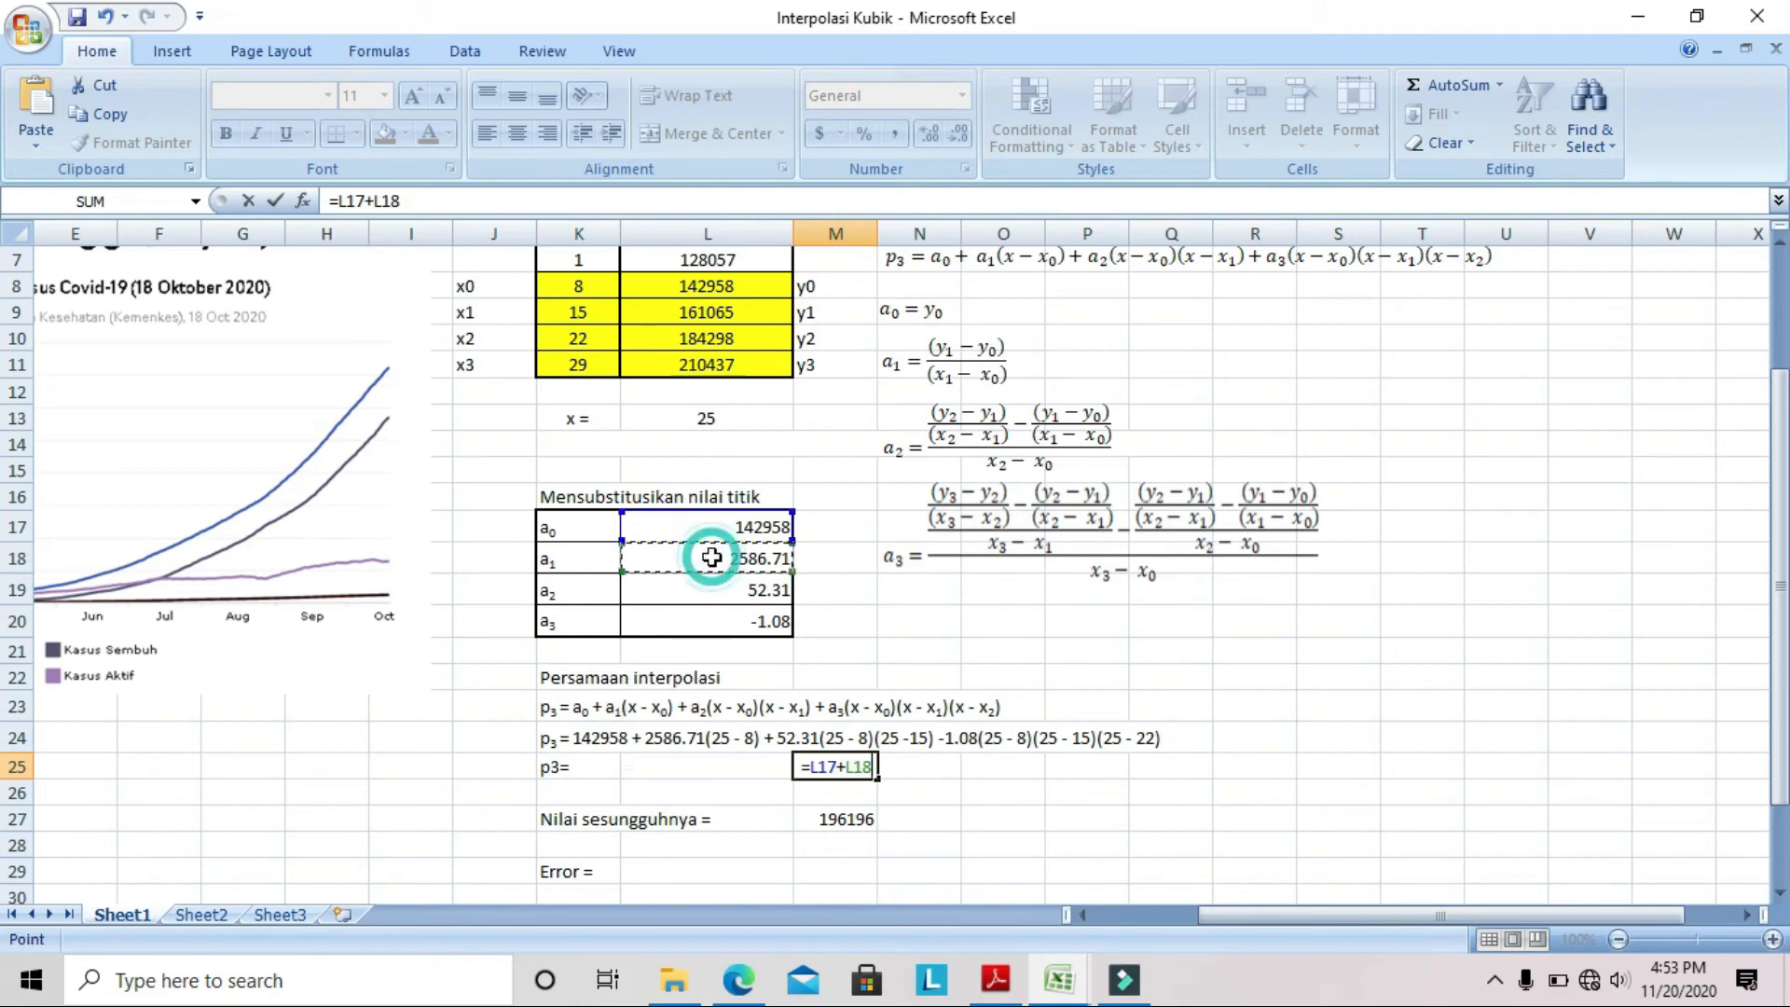
type("*(")
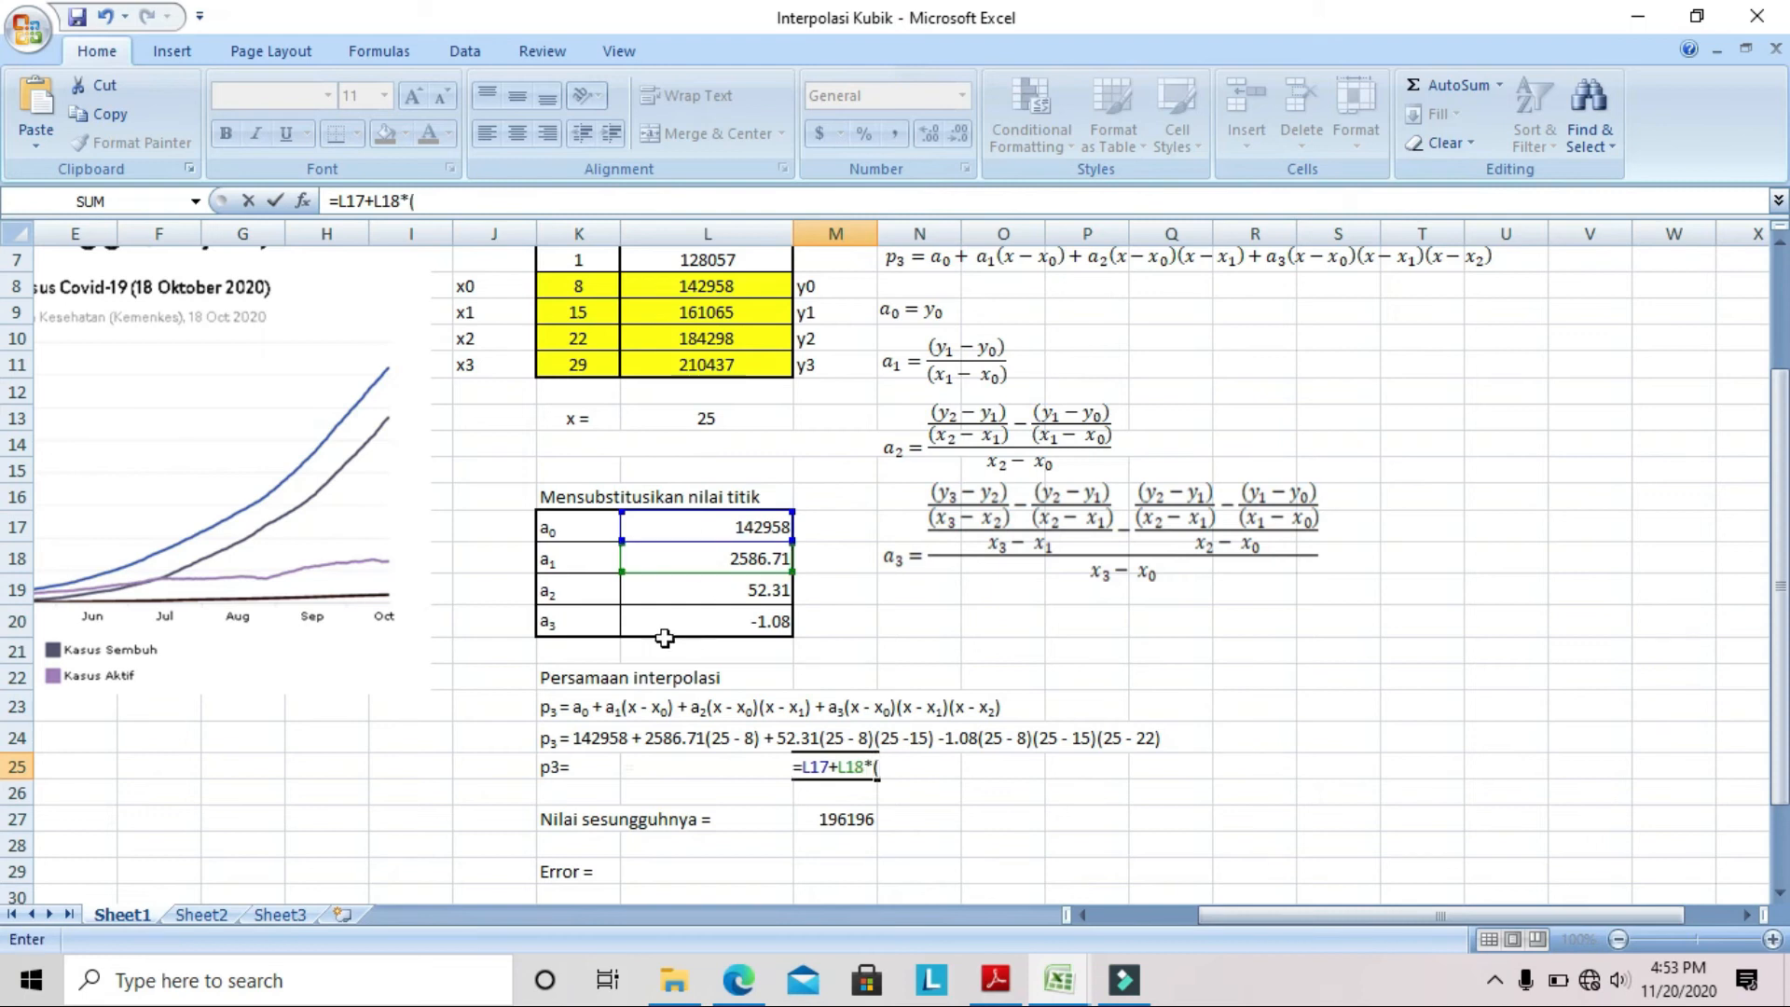
left_click(702, 420)
type("-")
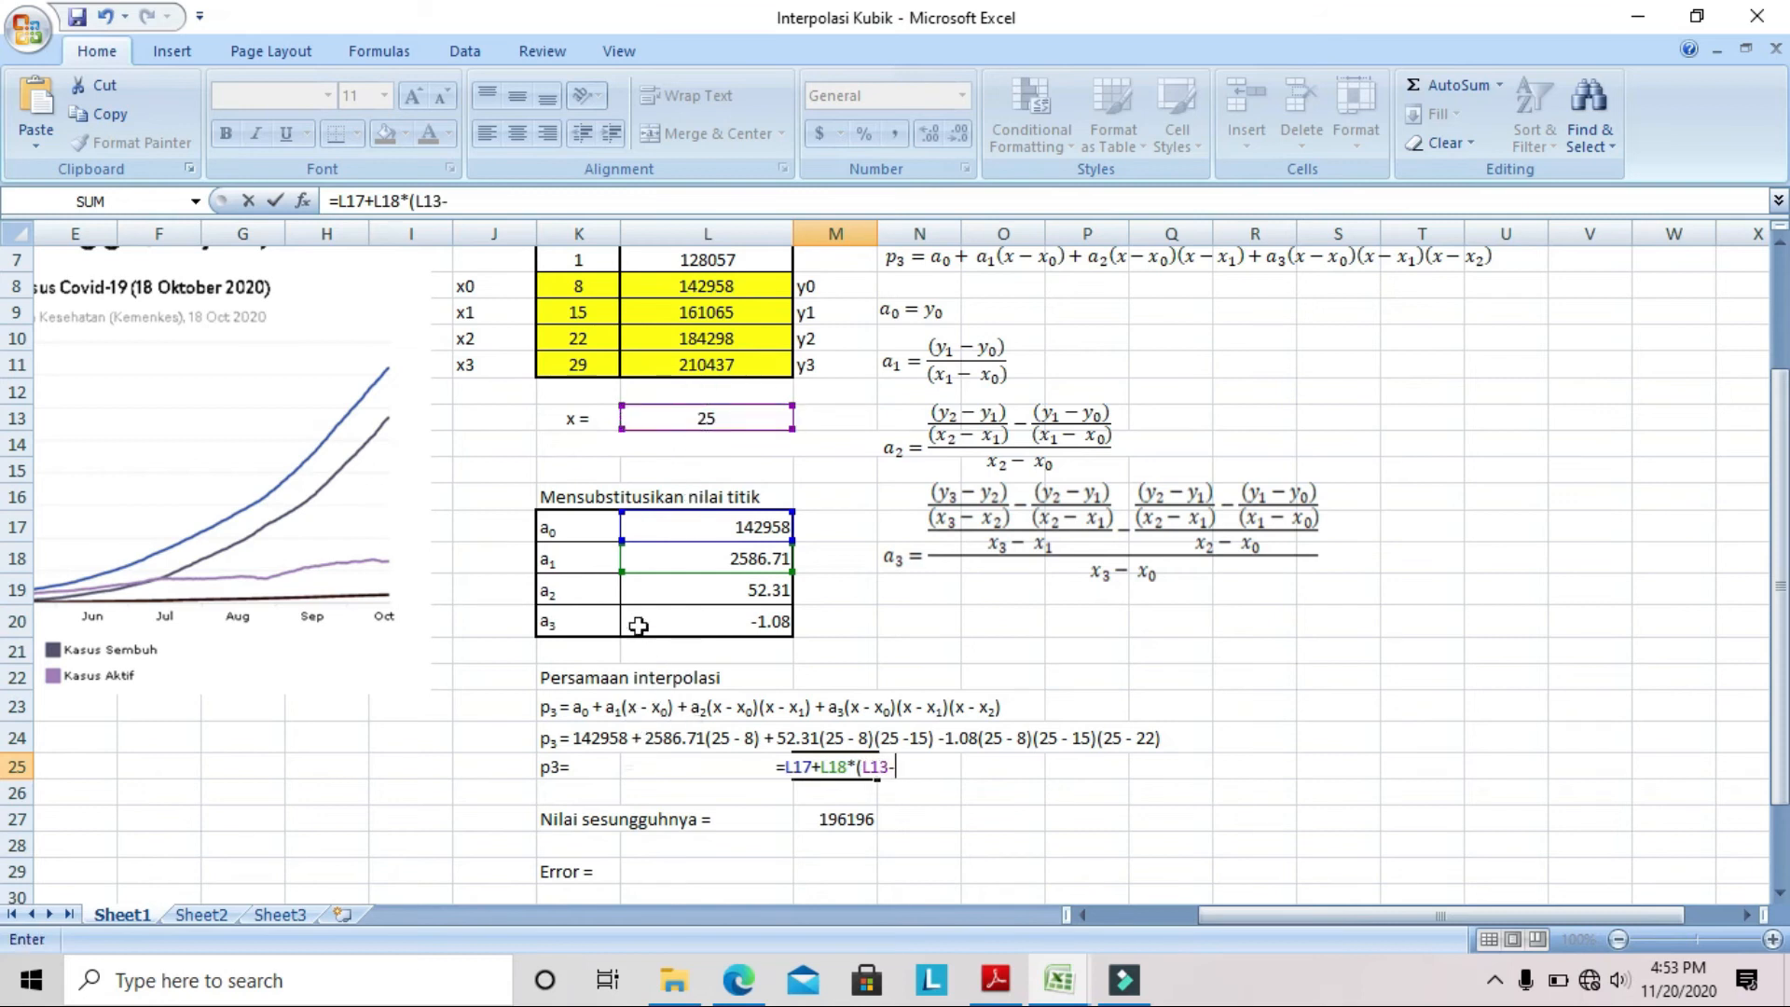
left_click(551, 290)
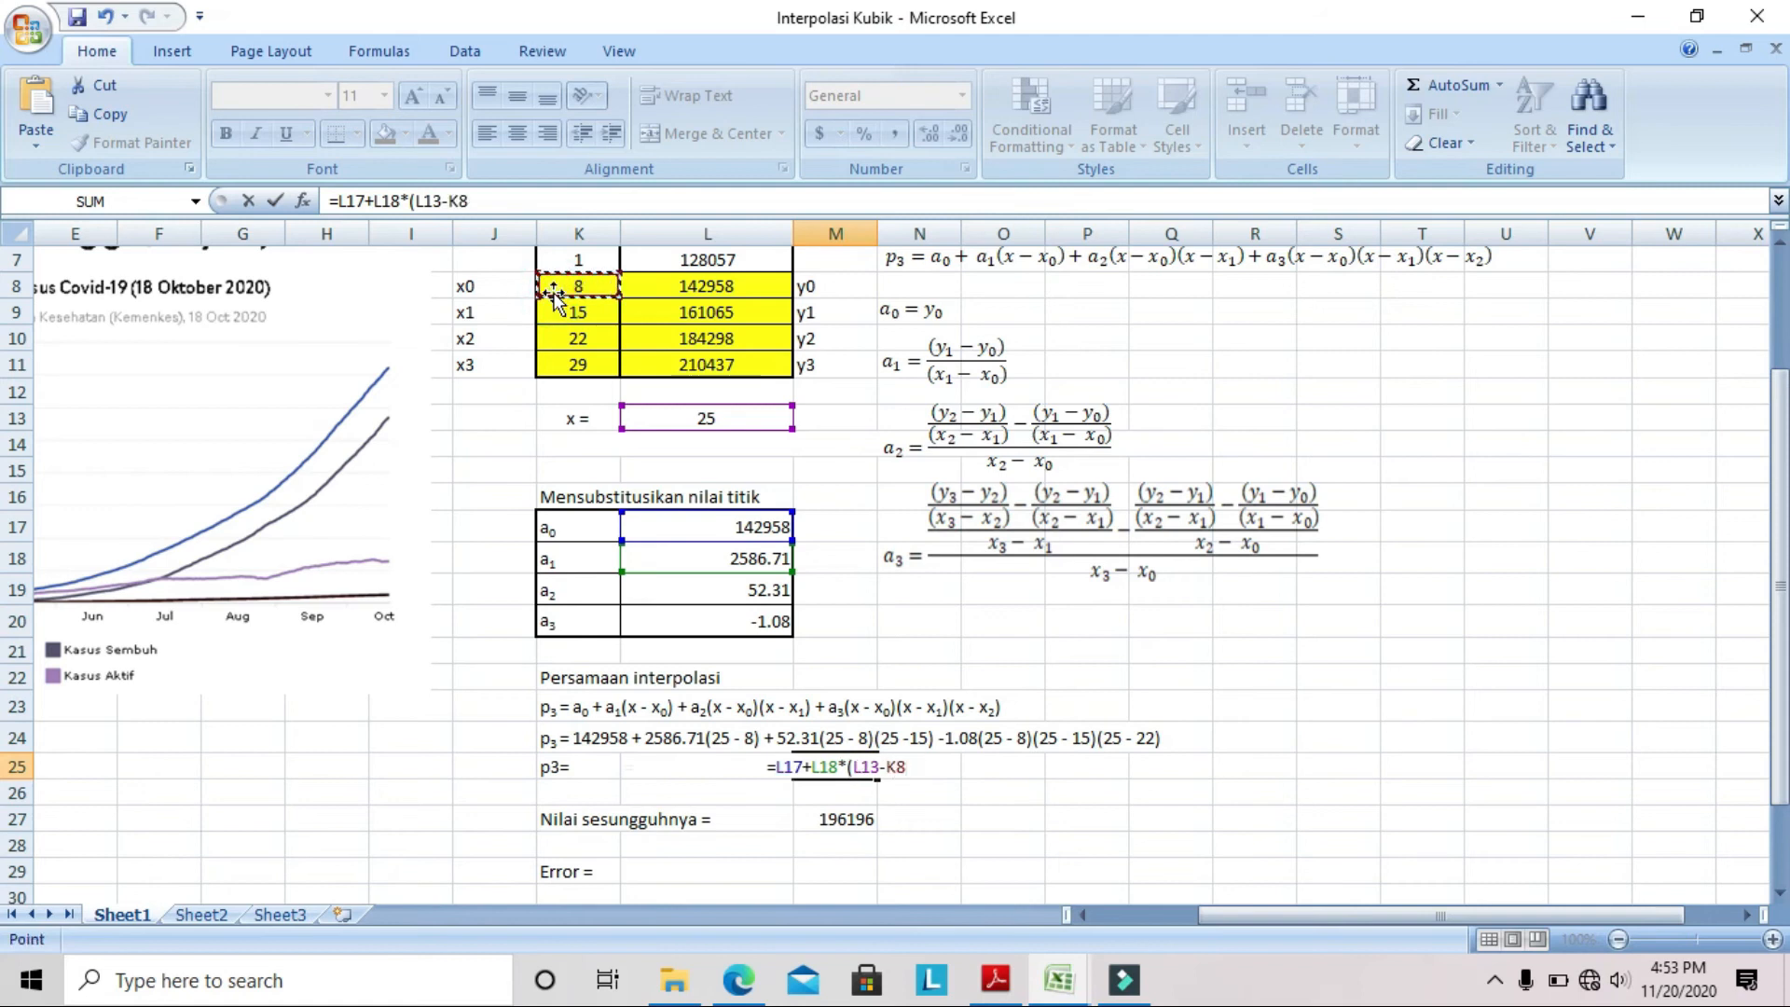
type(")+")
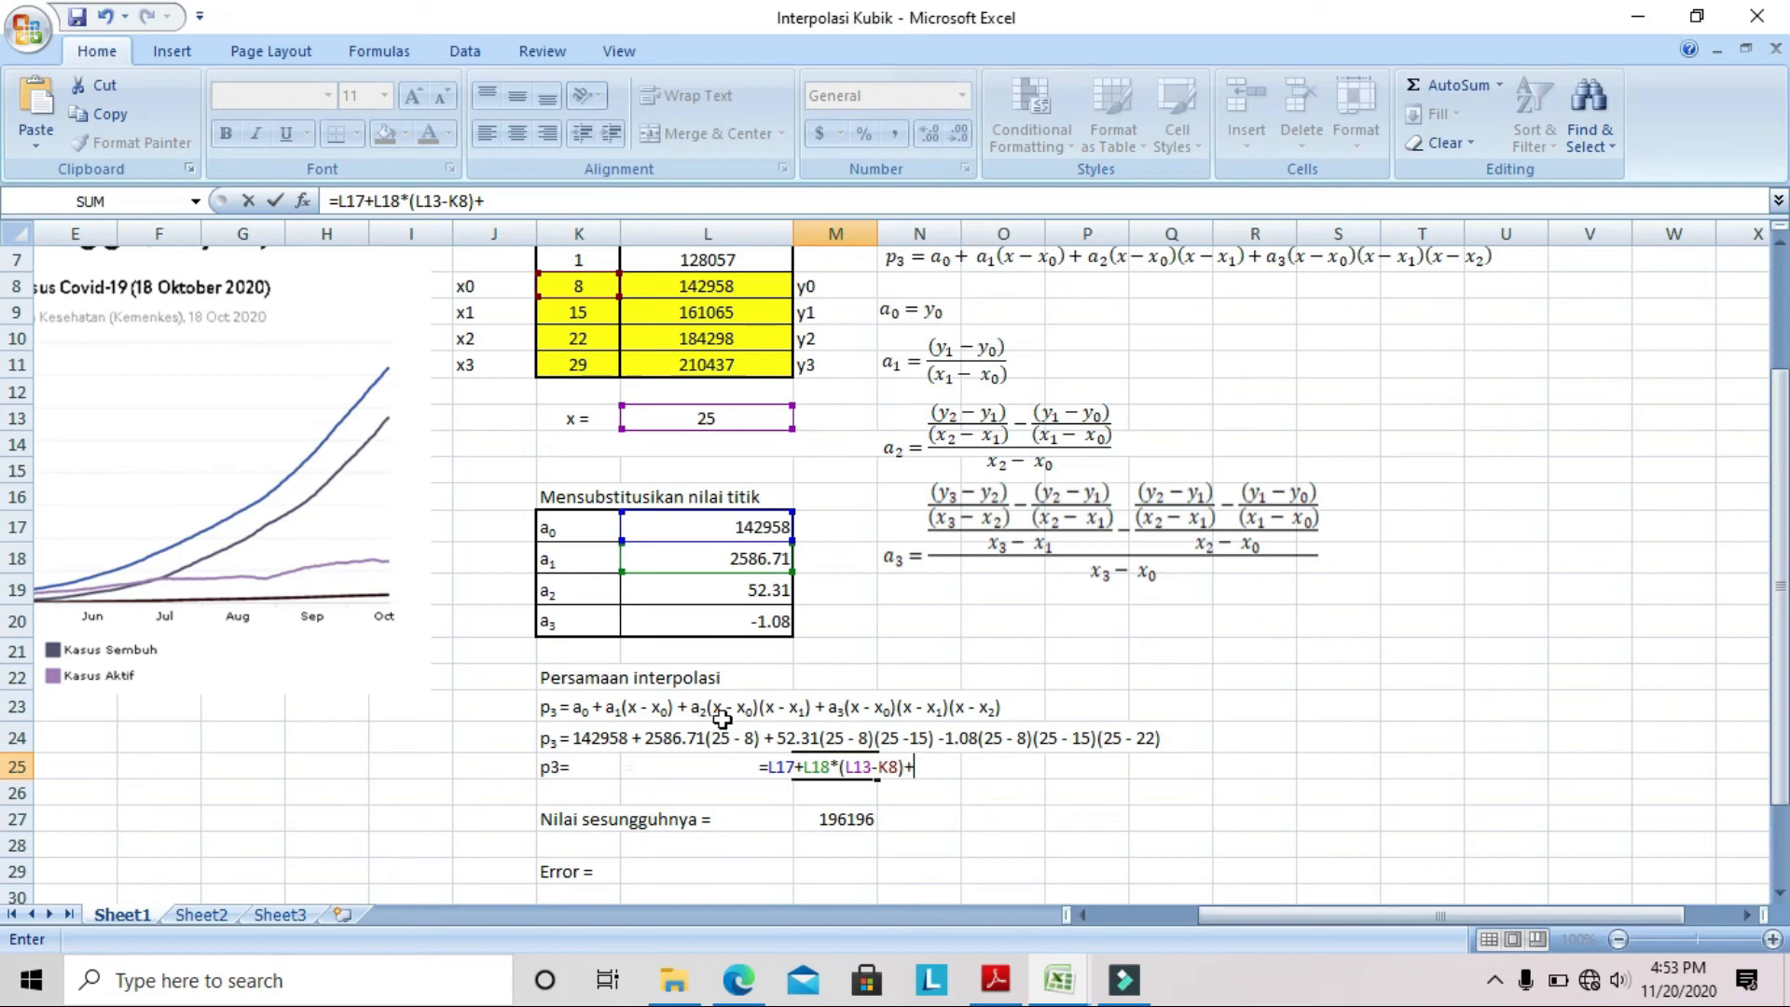
Add the a2 coefficient multiplied by its first factor, L19*(L13-K8)*, to the p3 formula
left_click(751, 592)
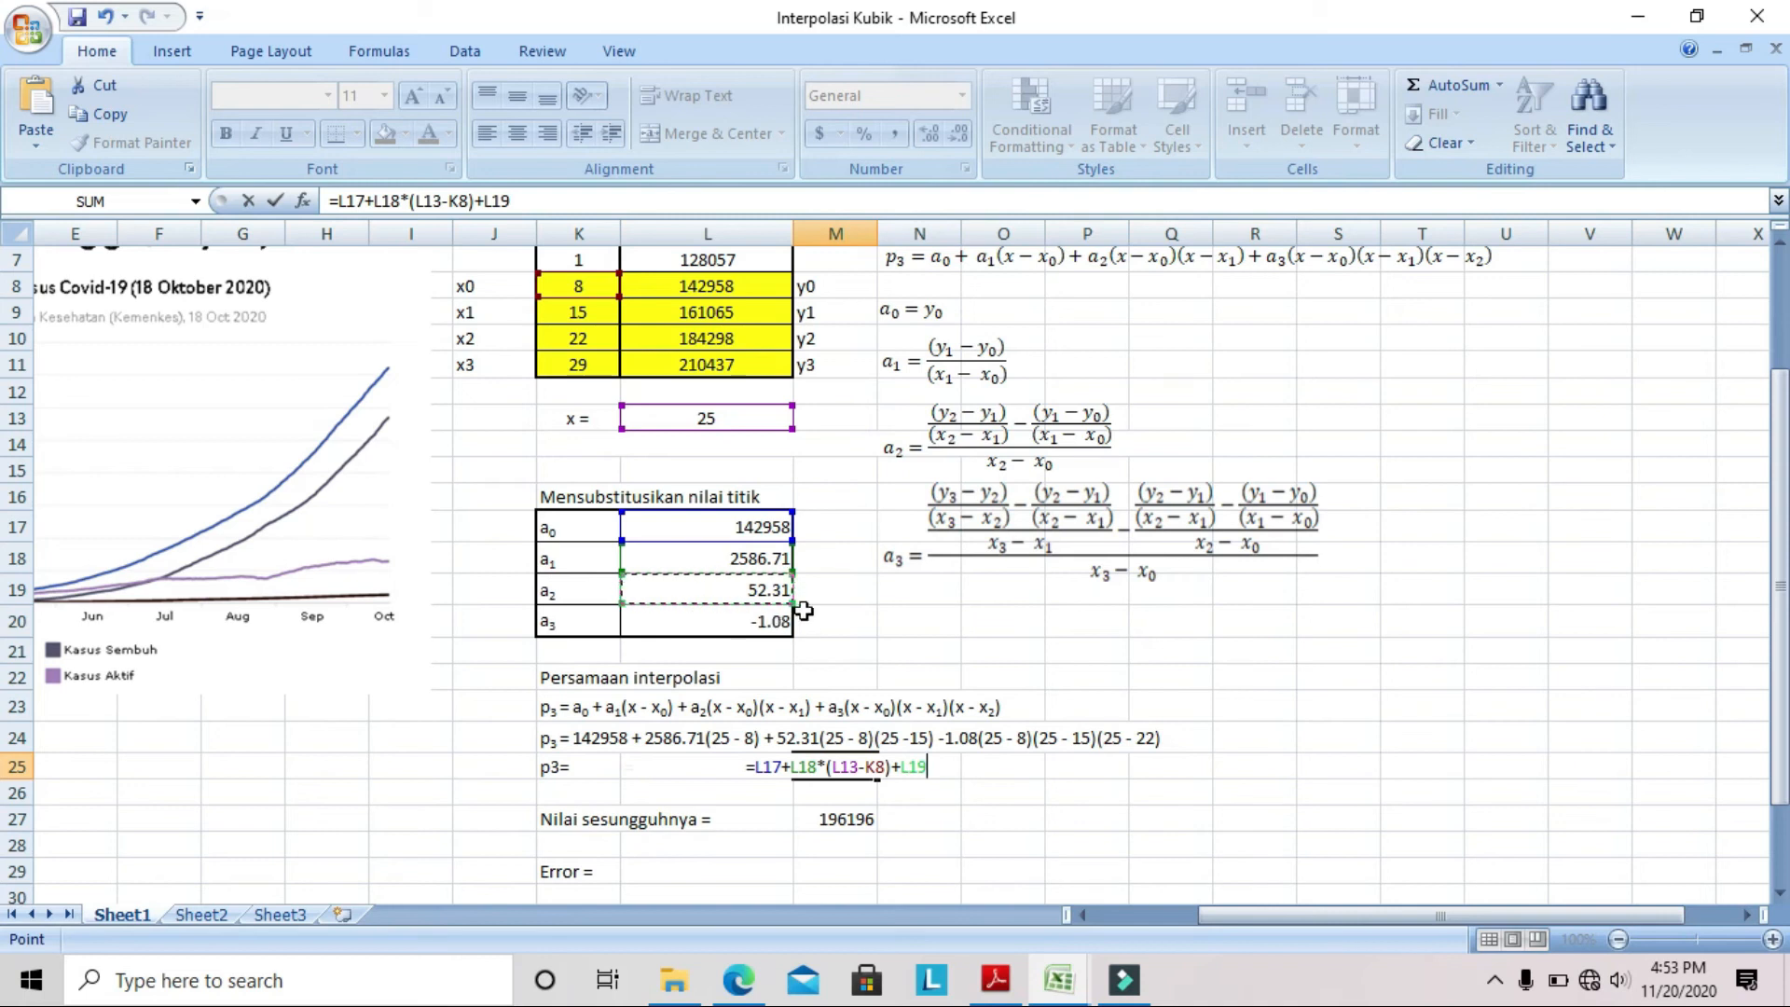
type("*")
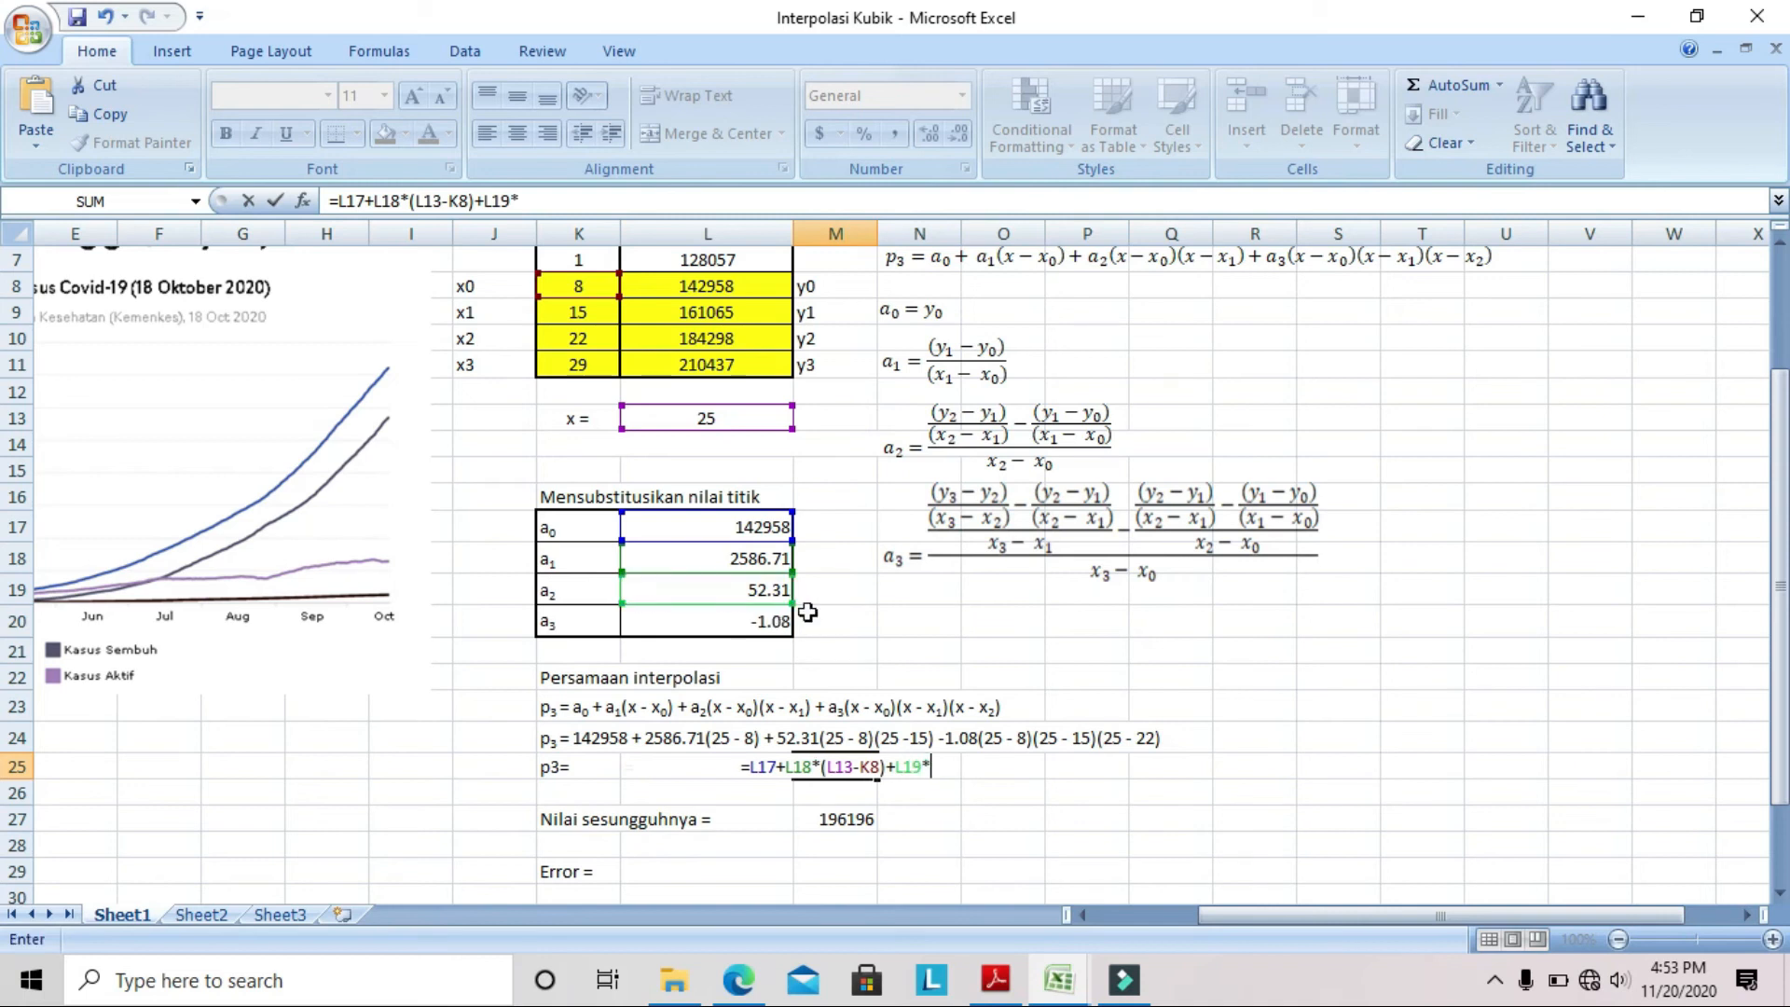
type("(")
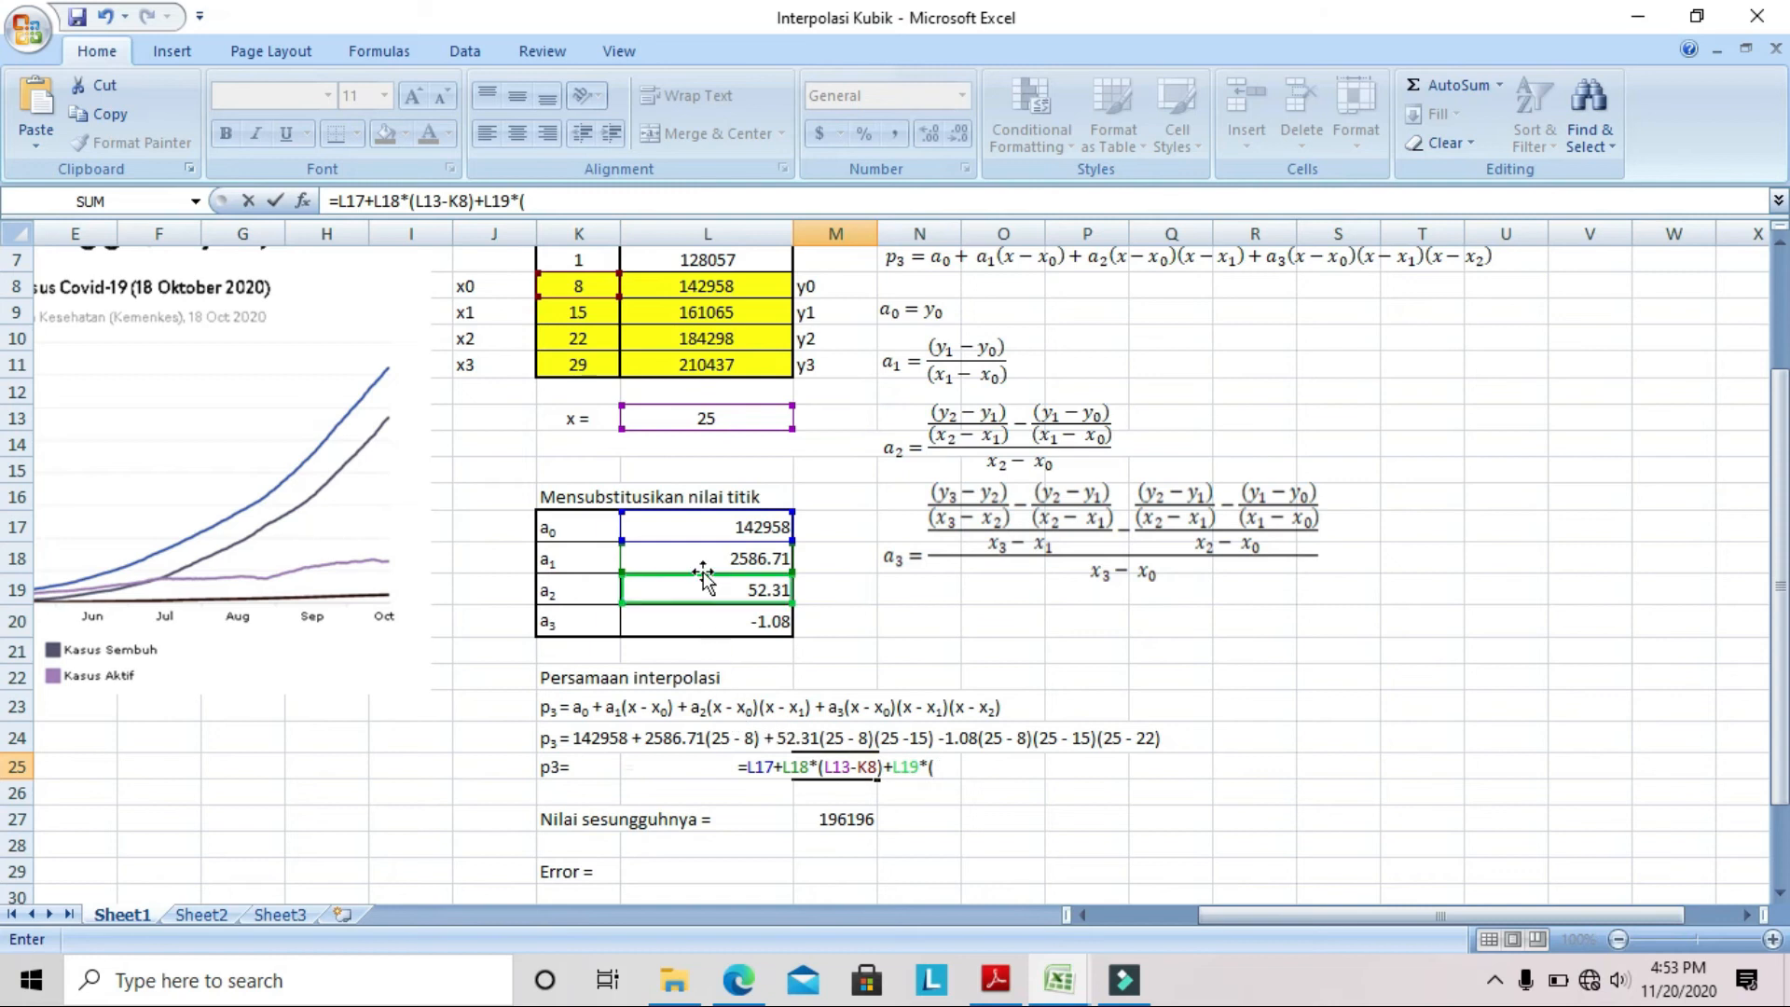
left_click(669, 417)
type("-")
left_click(566, 289)
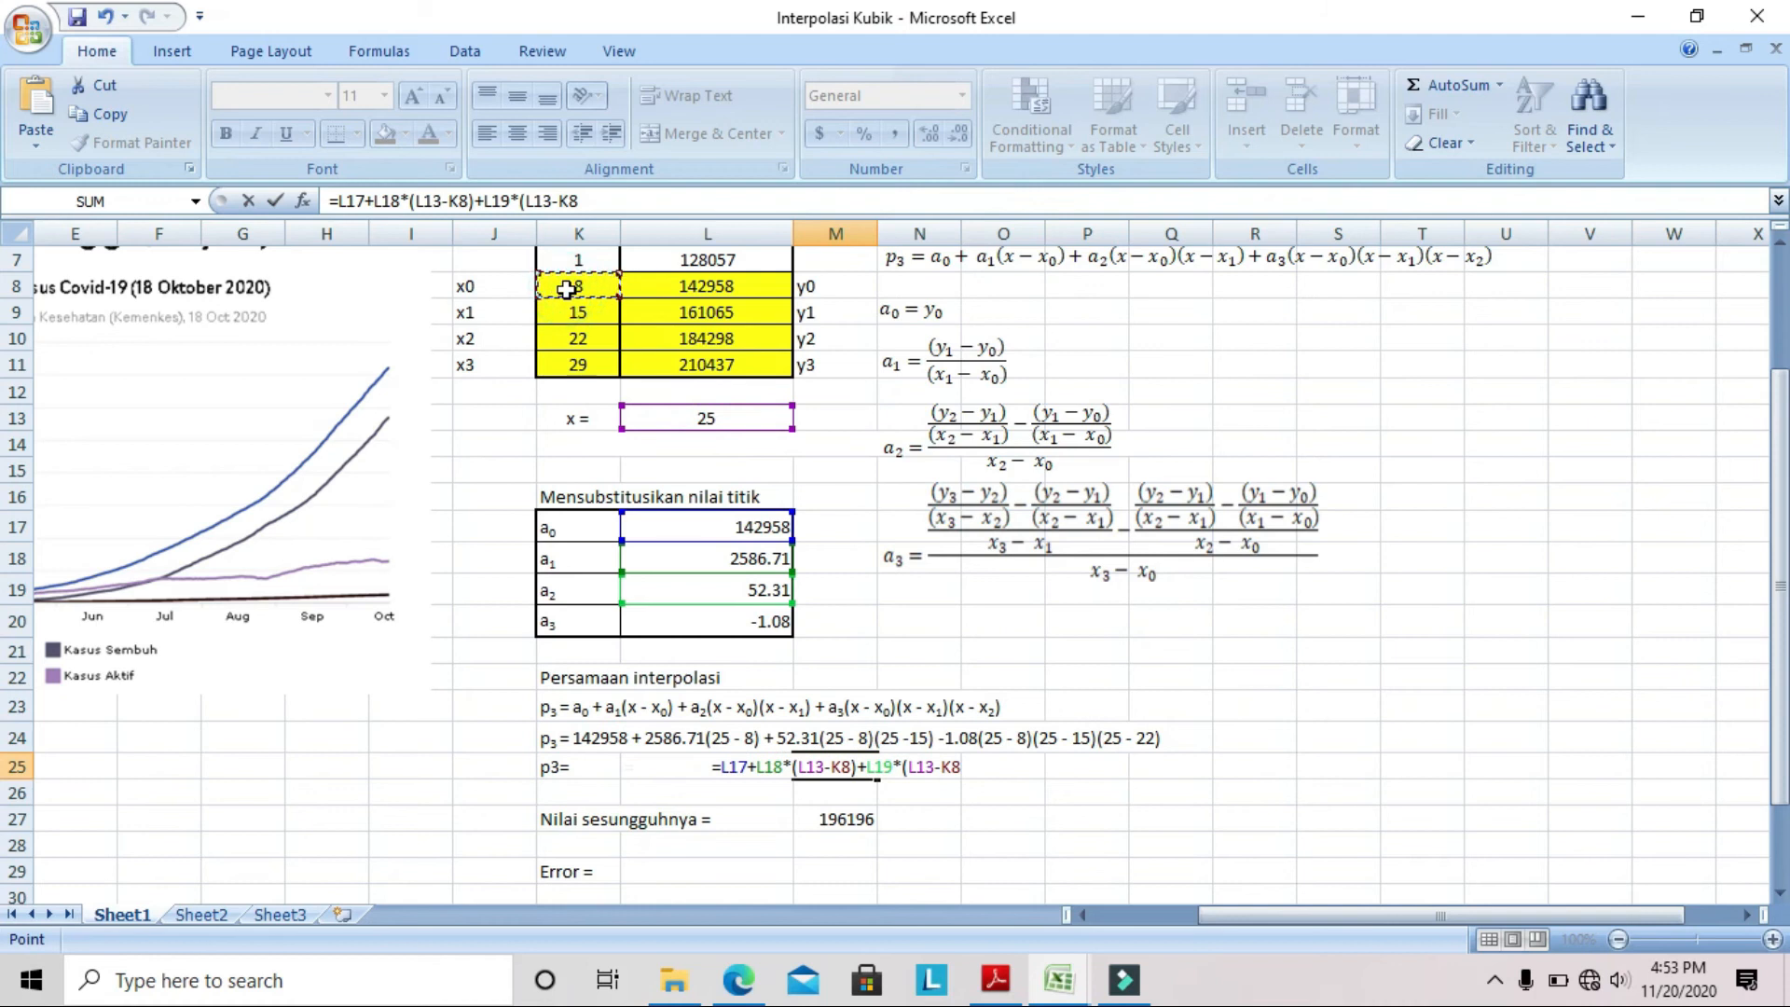
type(")*")
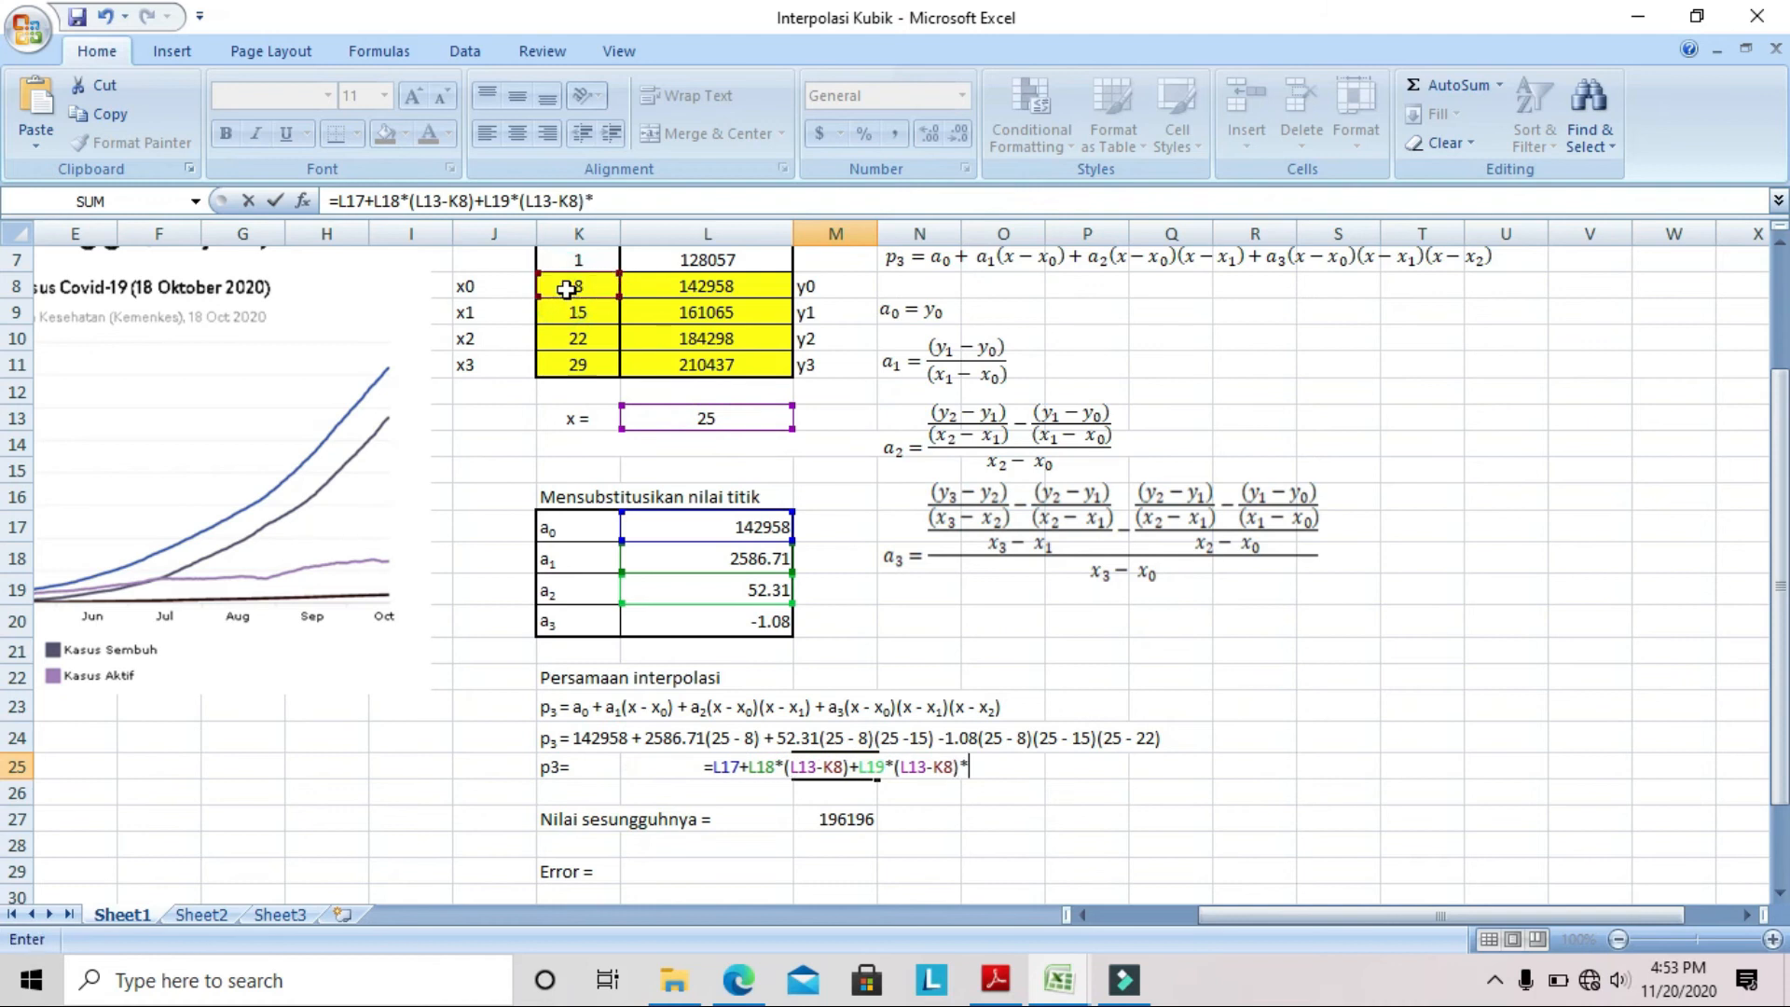
Complete the a2 term in the p3 formula with the factor (L13-K9), followed by a plus sign
type("(")
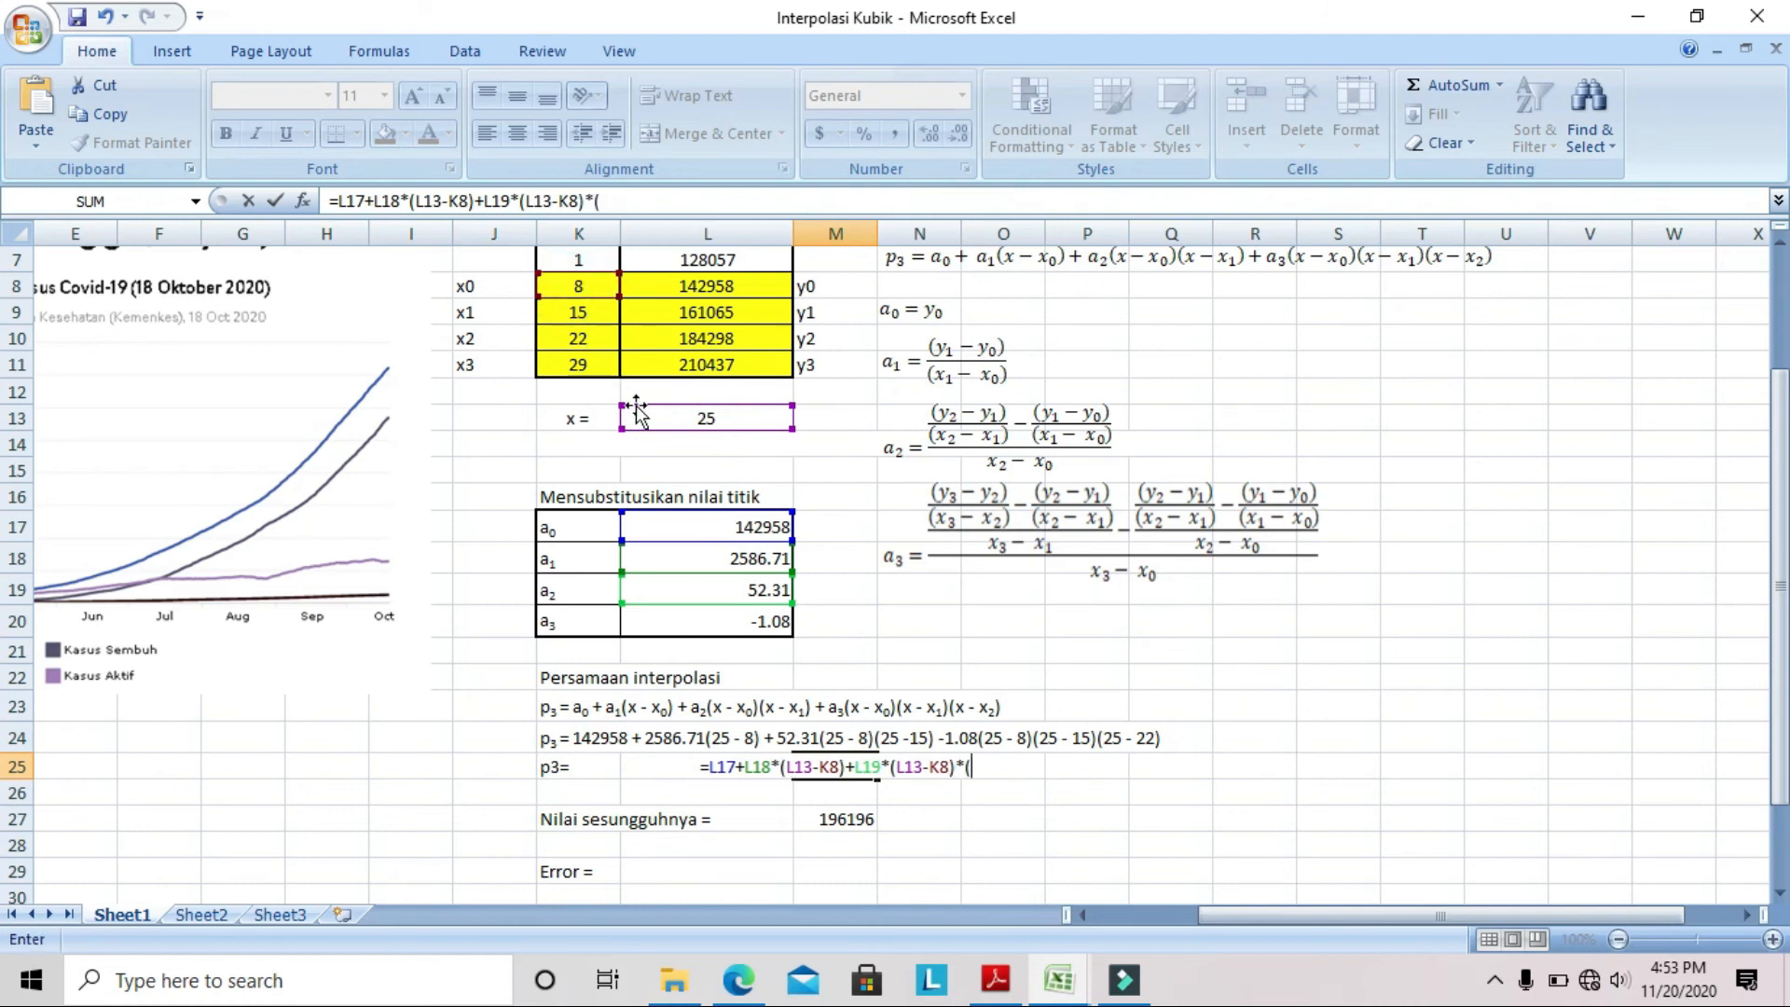
left_click(682, 416)
type("-")
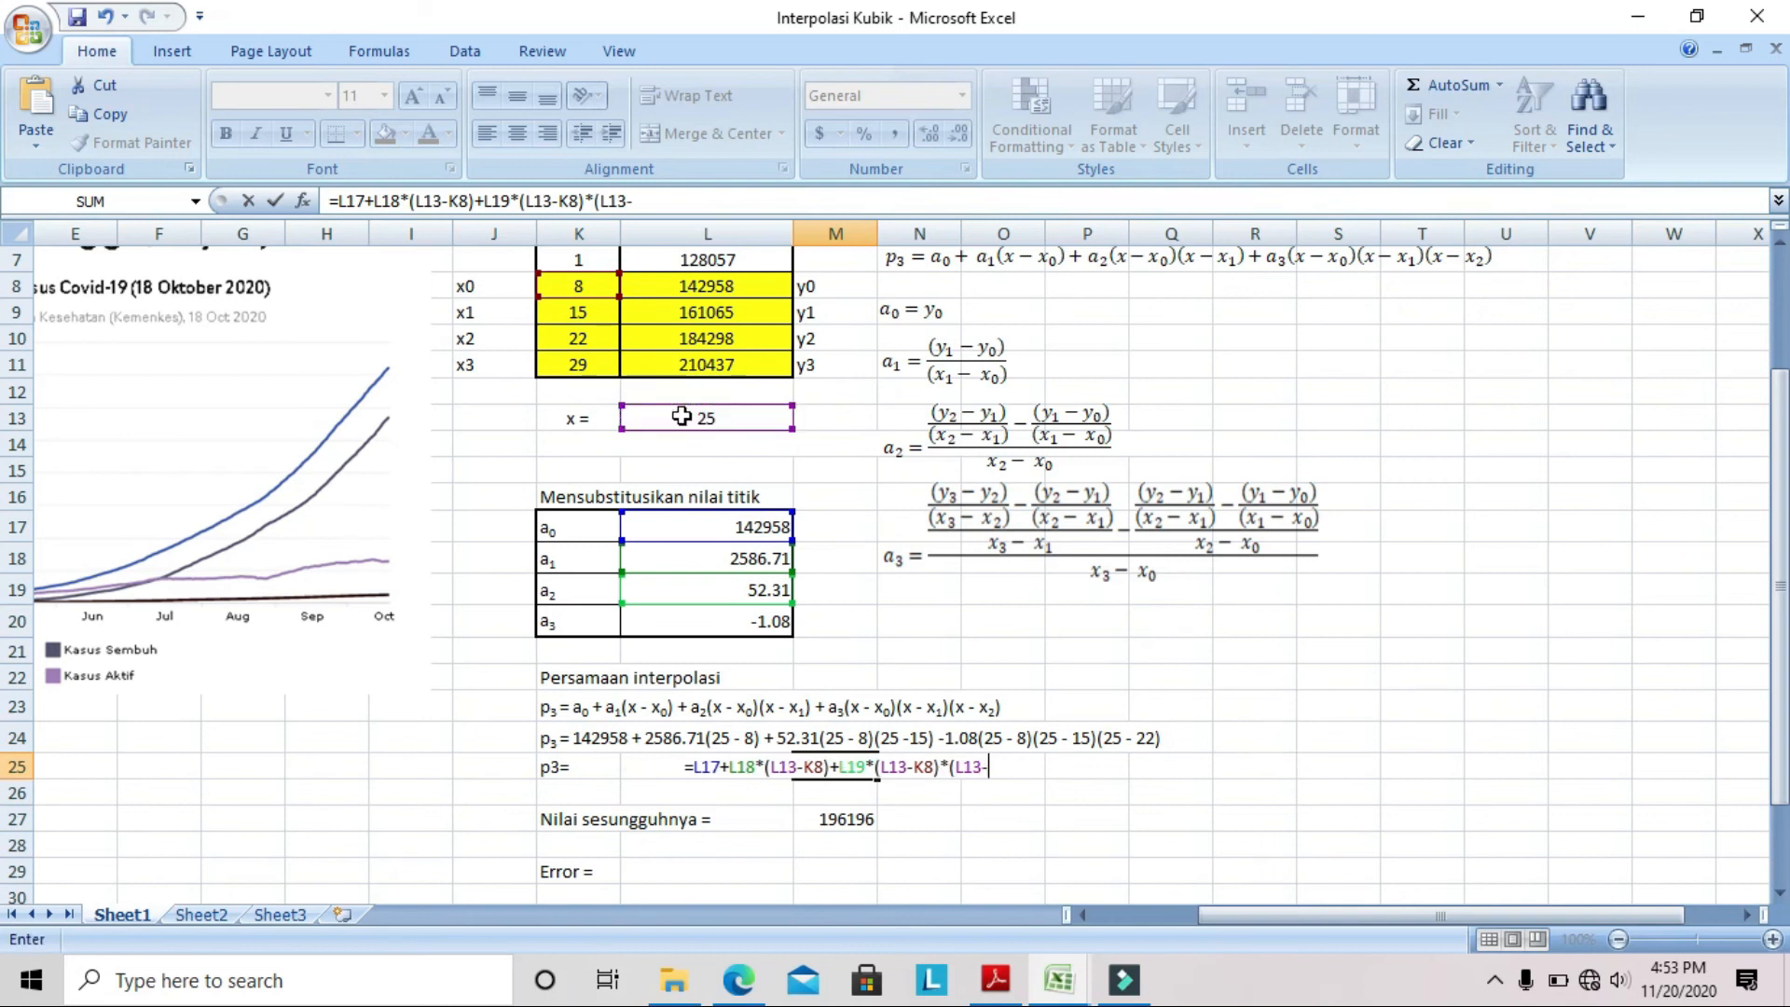
left_click(567, 314)
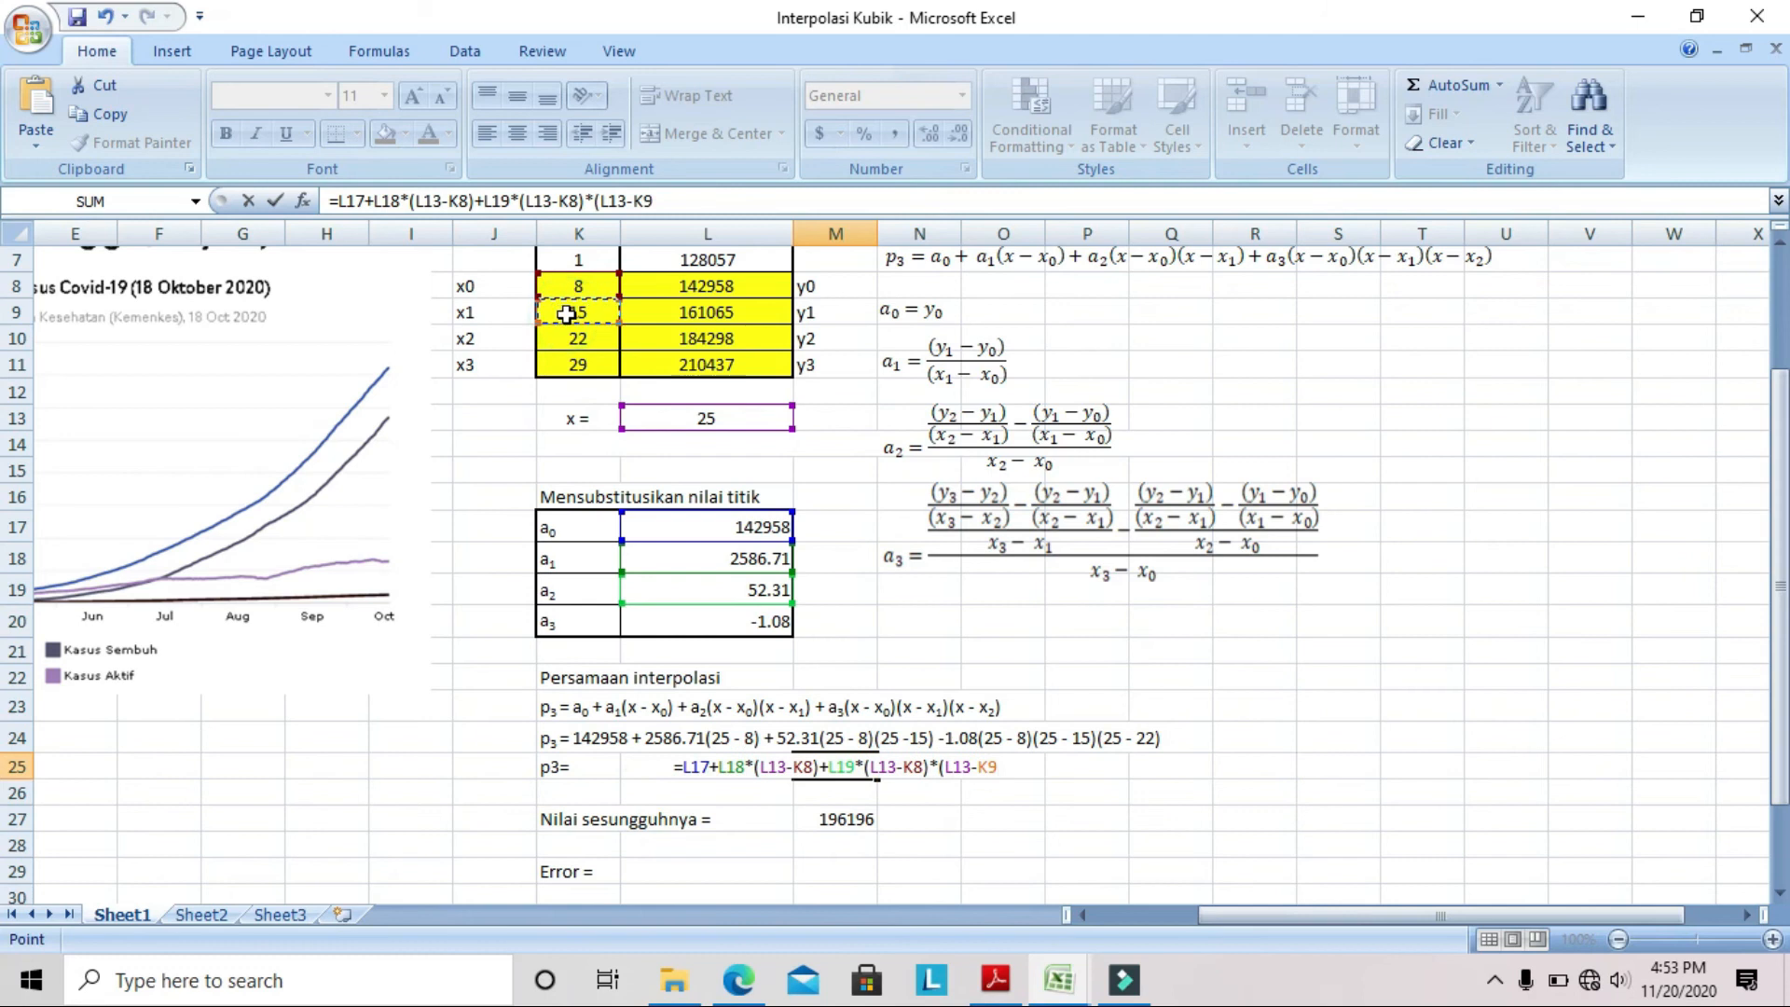
type(")+")
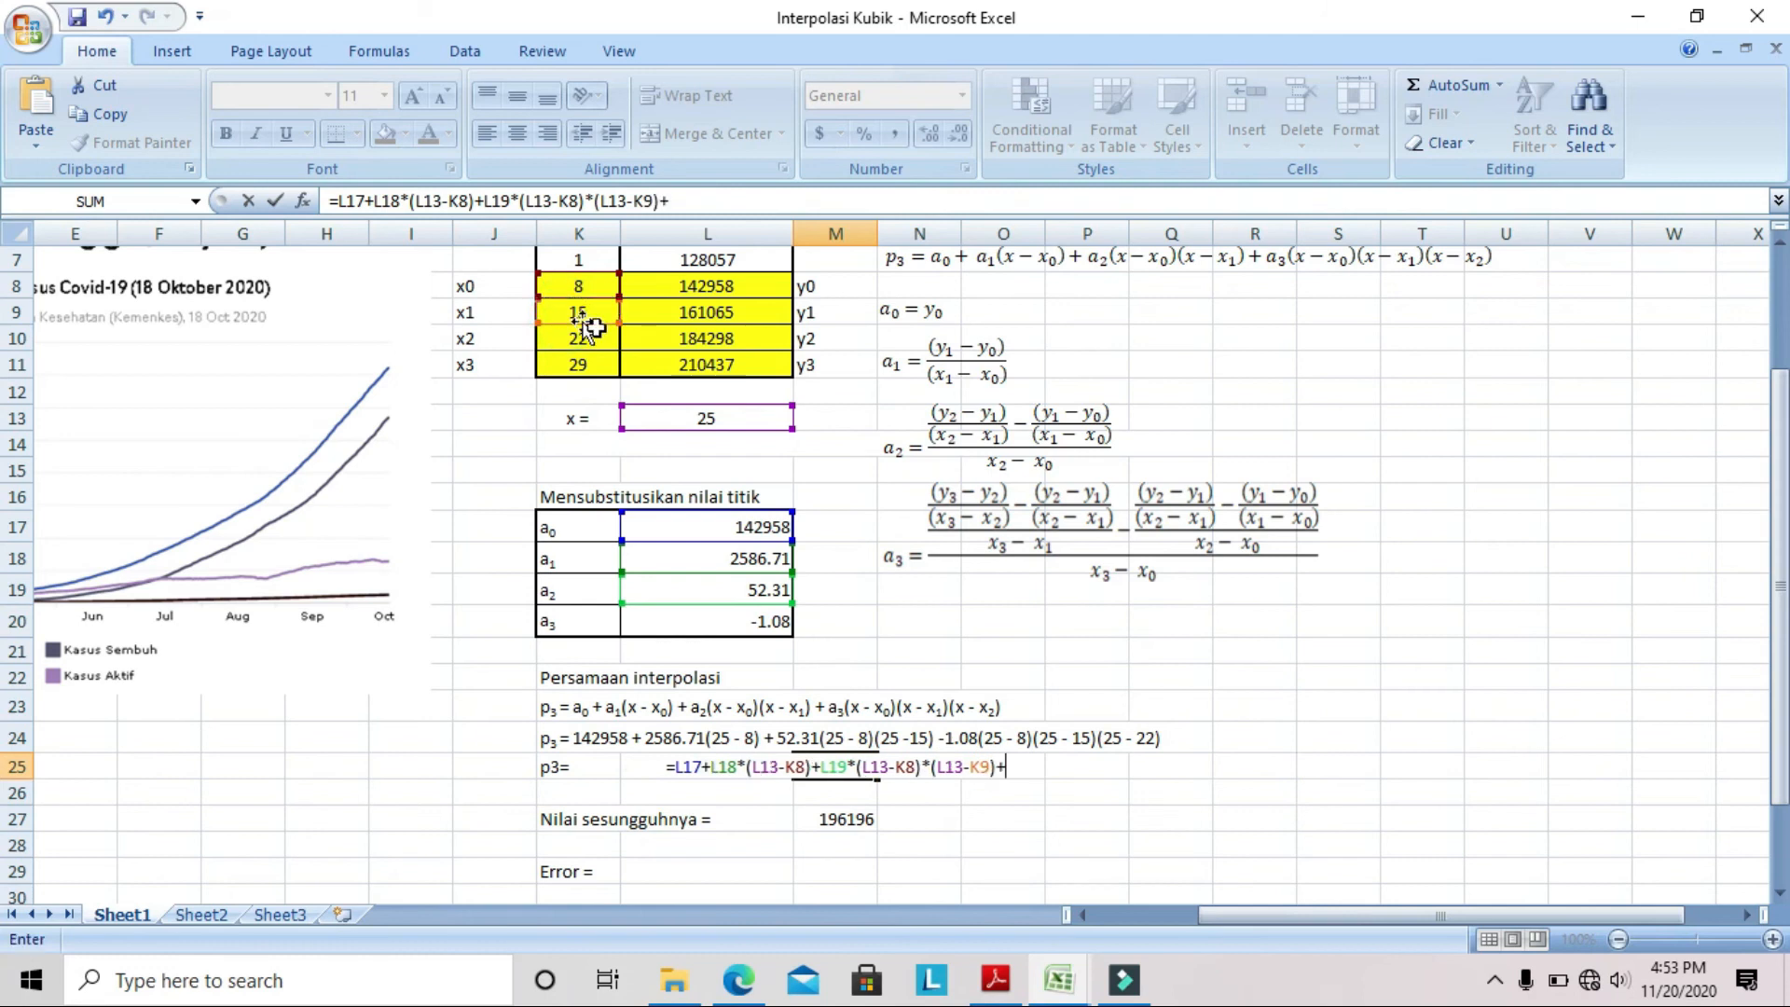
Add the a3 coefficient multiplied by its first factor, L20*(L13-K8)*, to the p3 formula
left_click(731, 625)
type("*(")
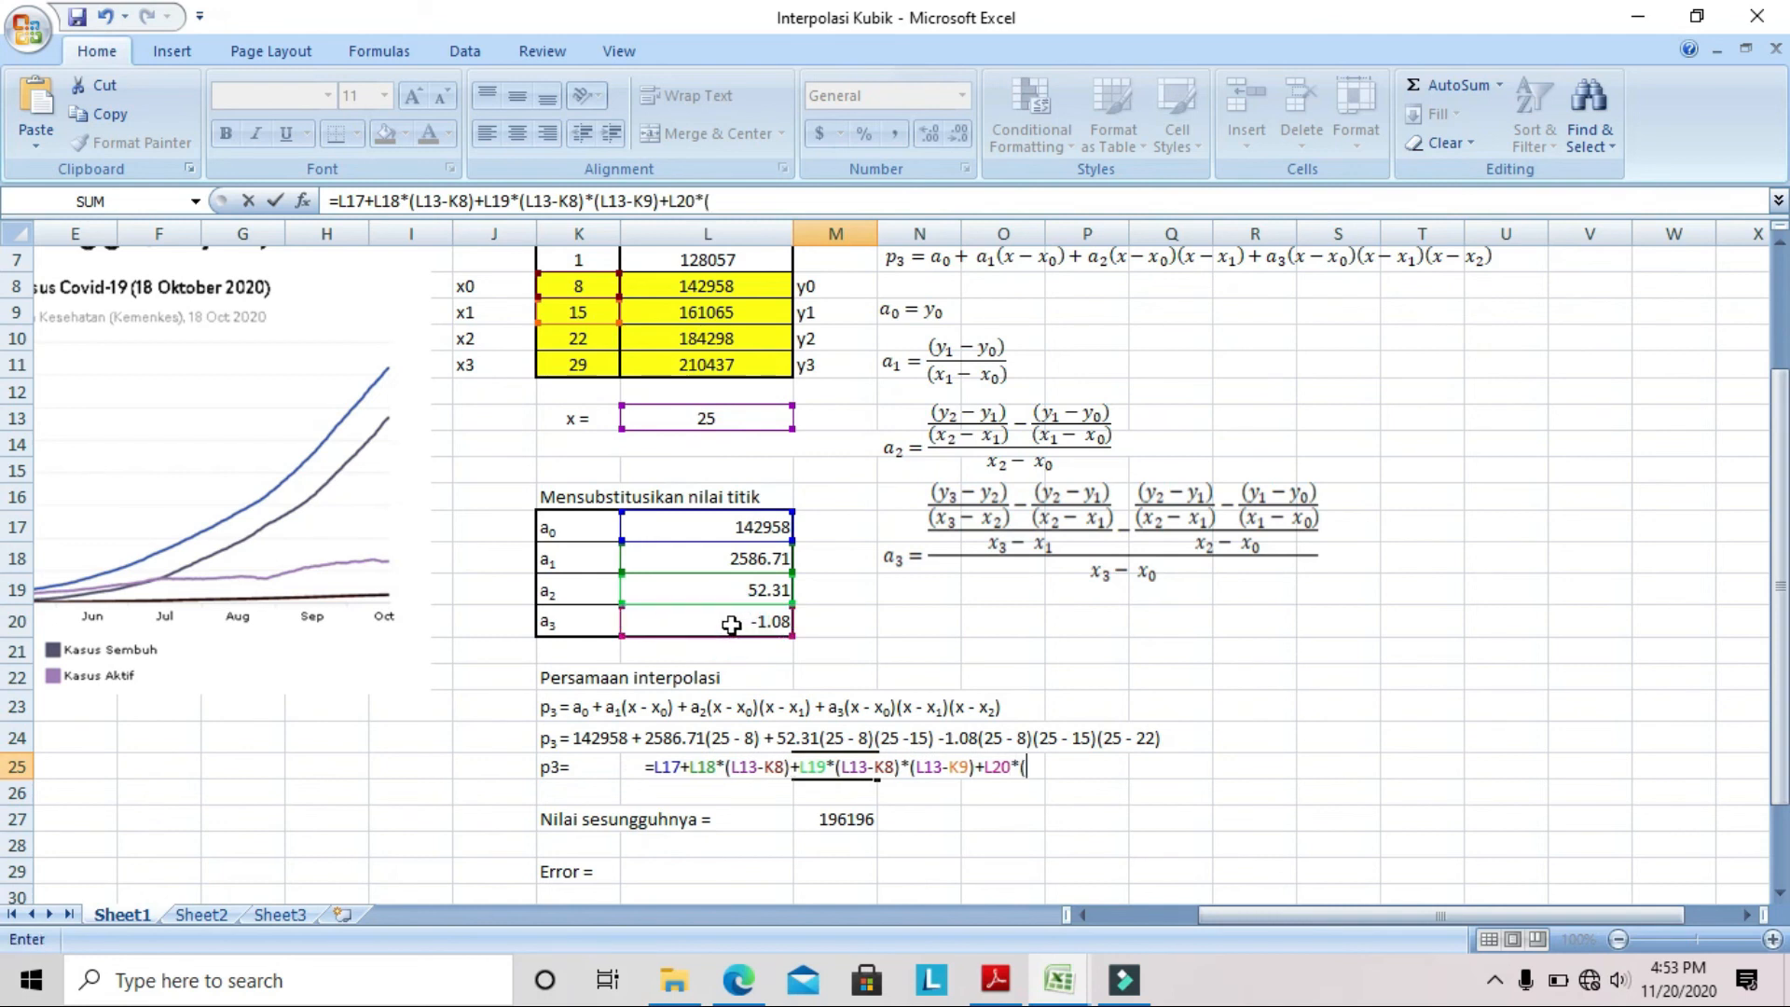
left_click(643, 413)
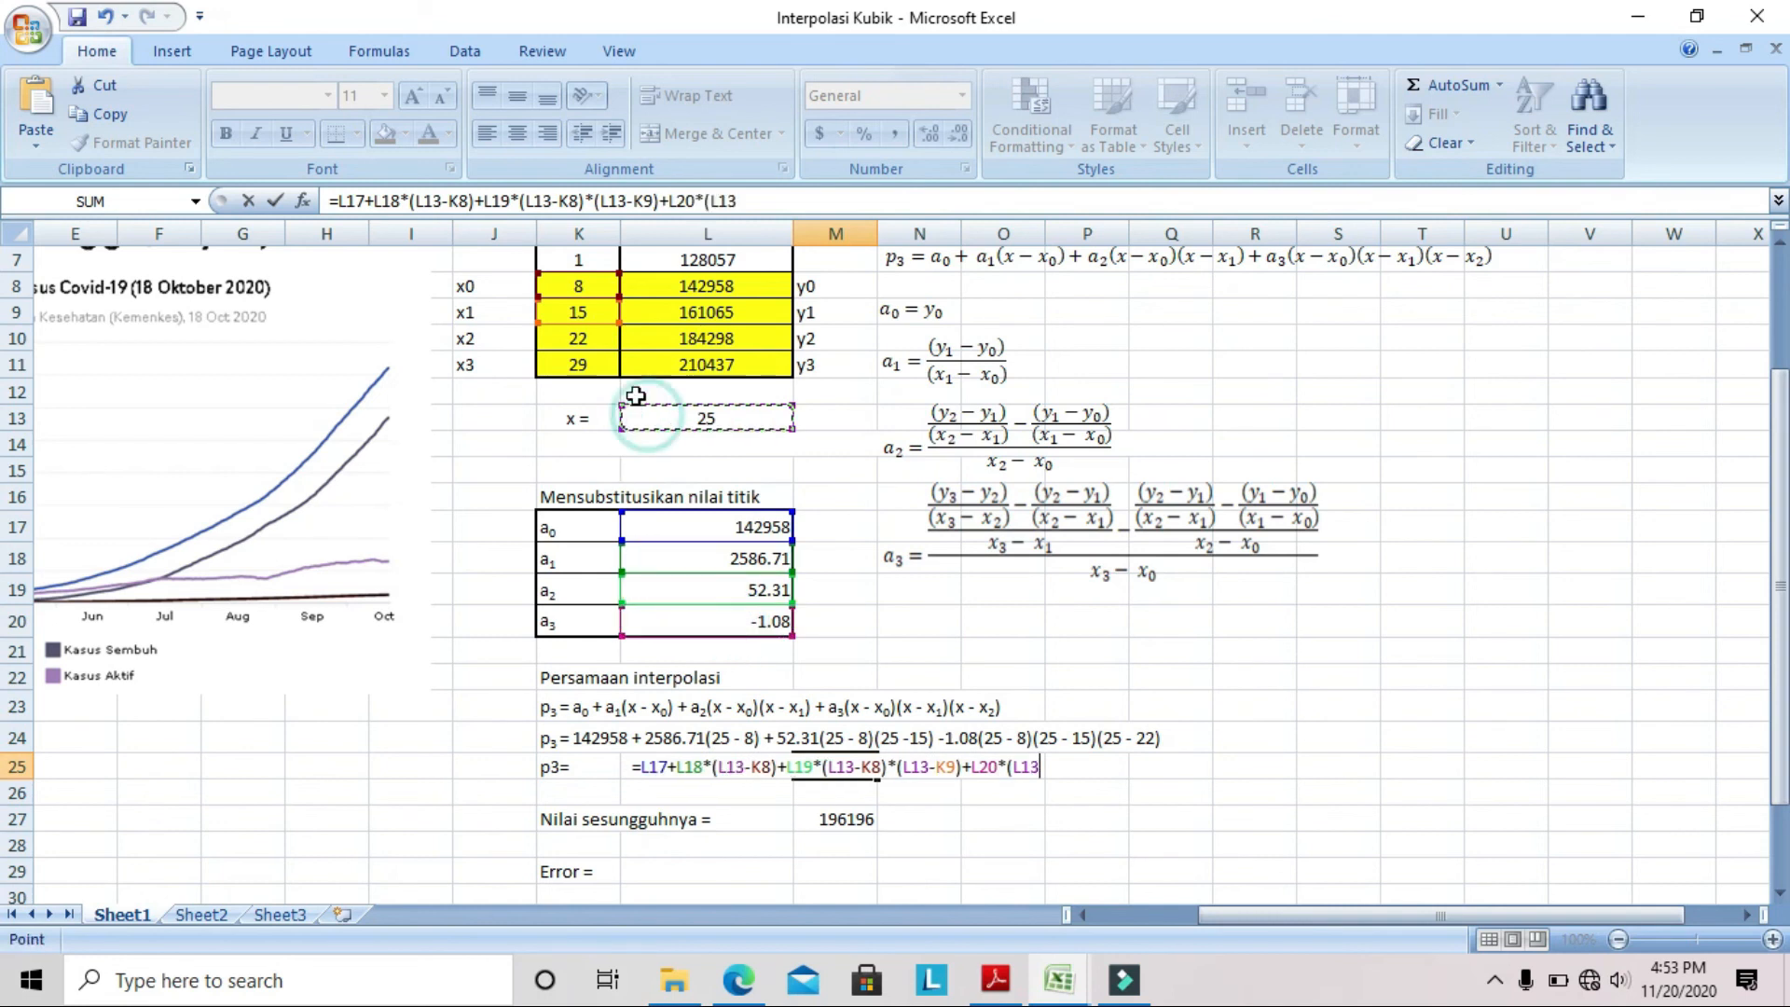
left_click(565, 293)
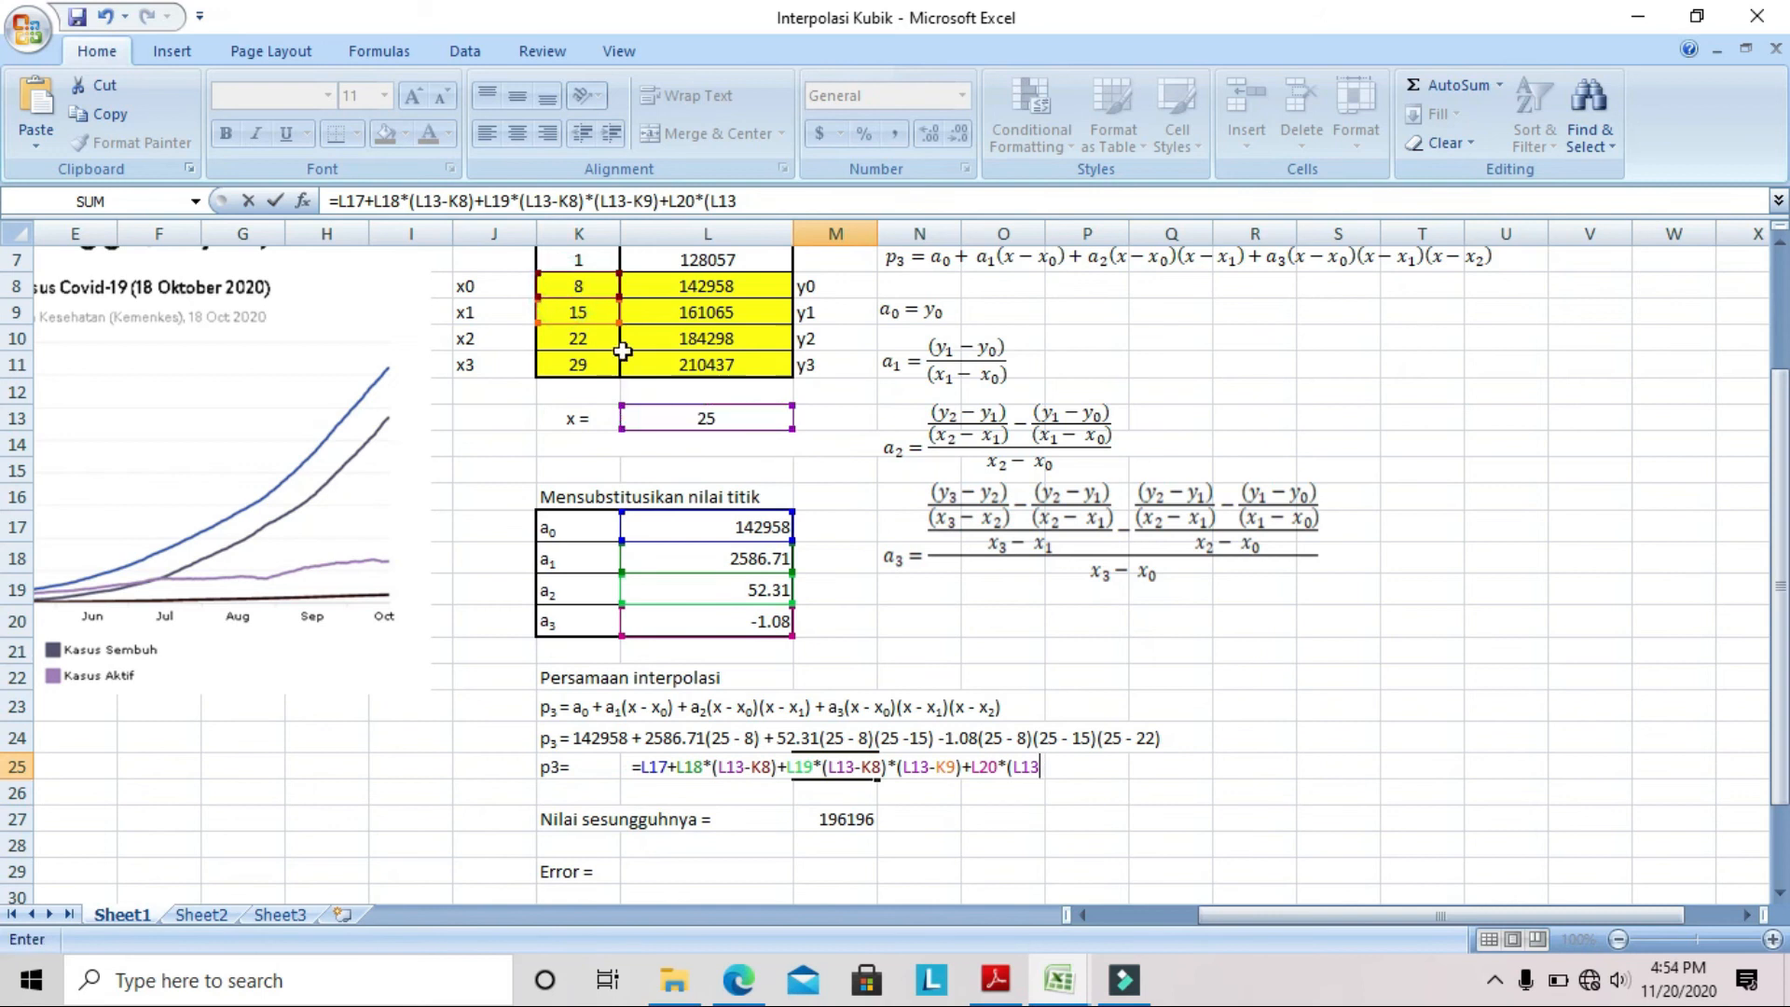
left_click(1037, 769)
type("-")
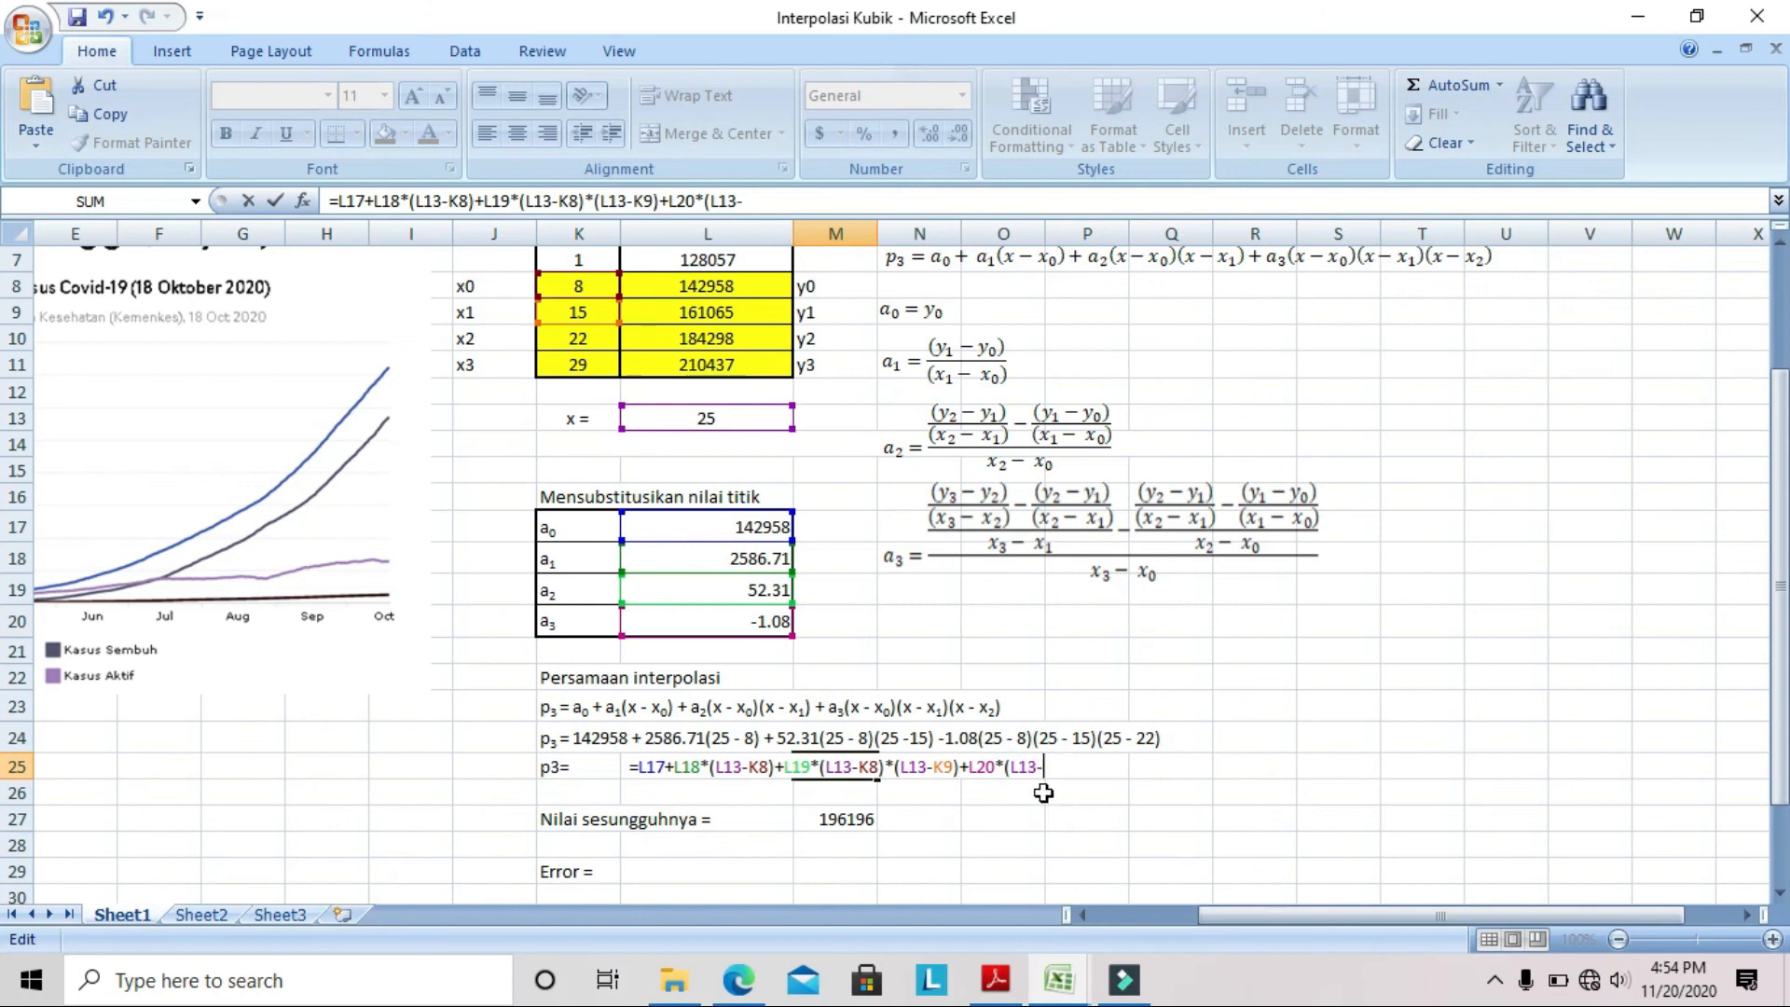
left_click(554, 287)
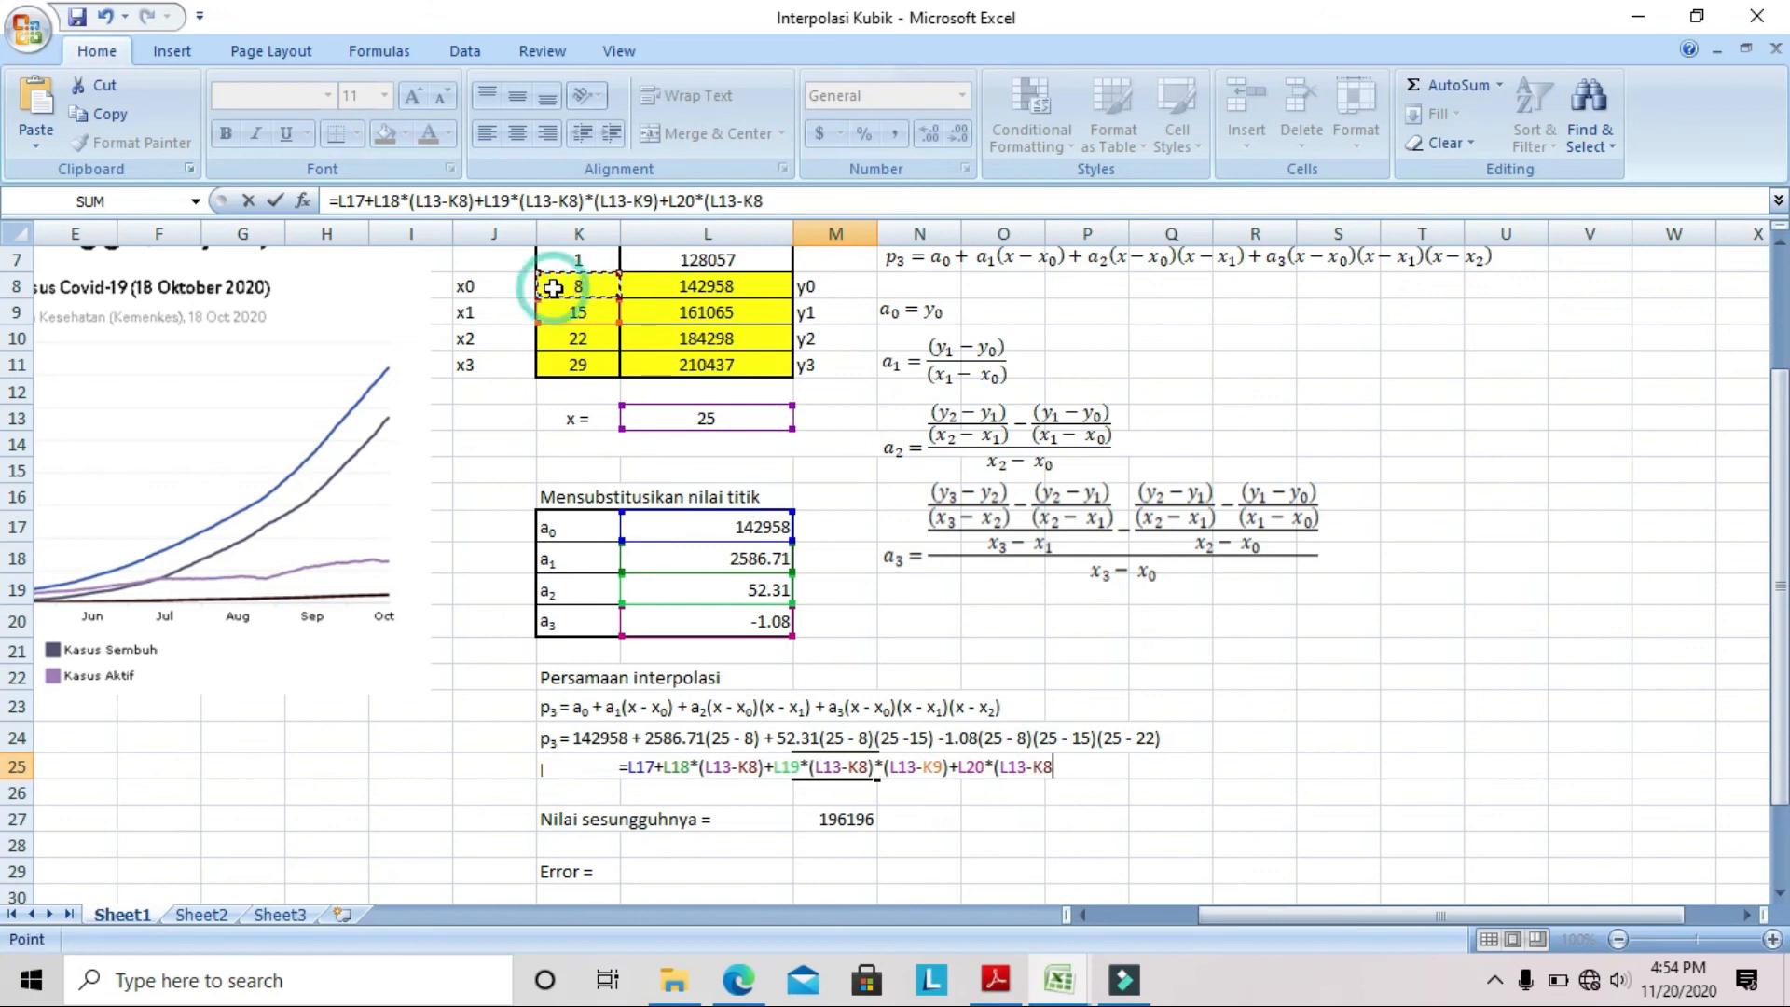
type(")*")
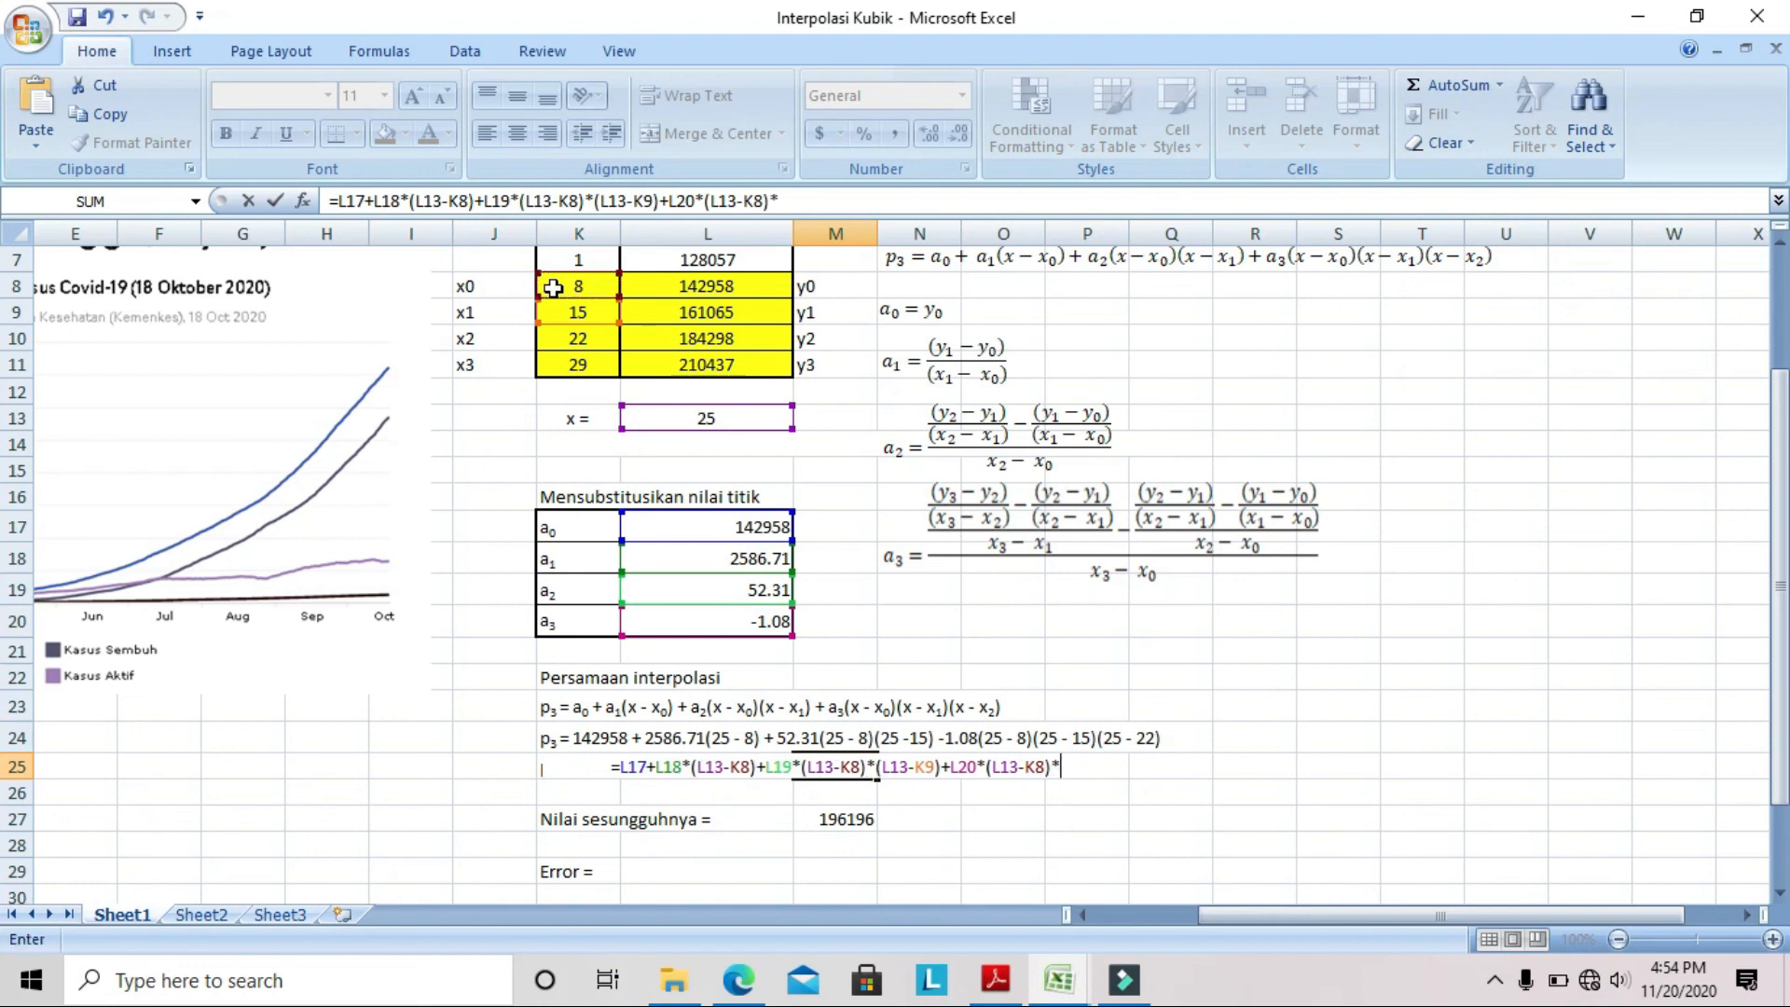
Complete the a3 term in the p3 formula with the factors (L13-K9)*(L13-K10) and commit the formula
type("(")
left_click(706, 418)
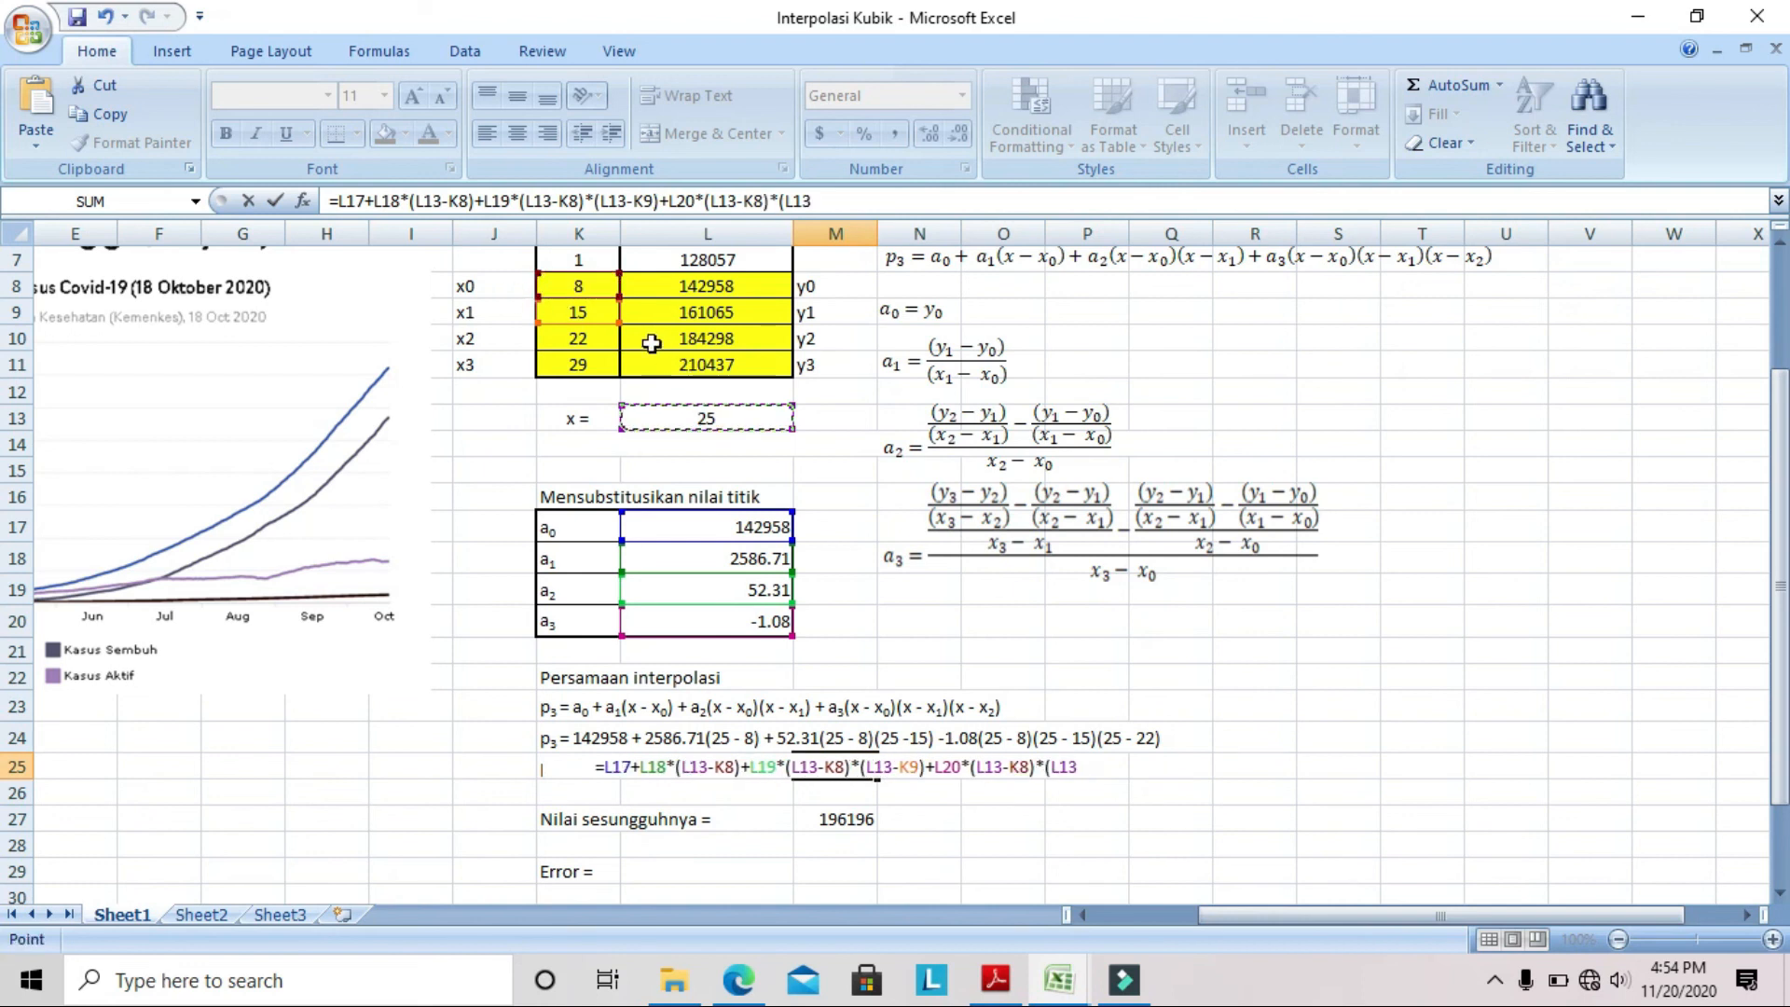
type("-")
left_click(582, 314)
type(")*(")
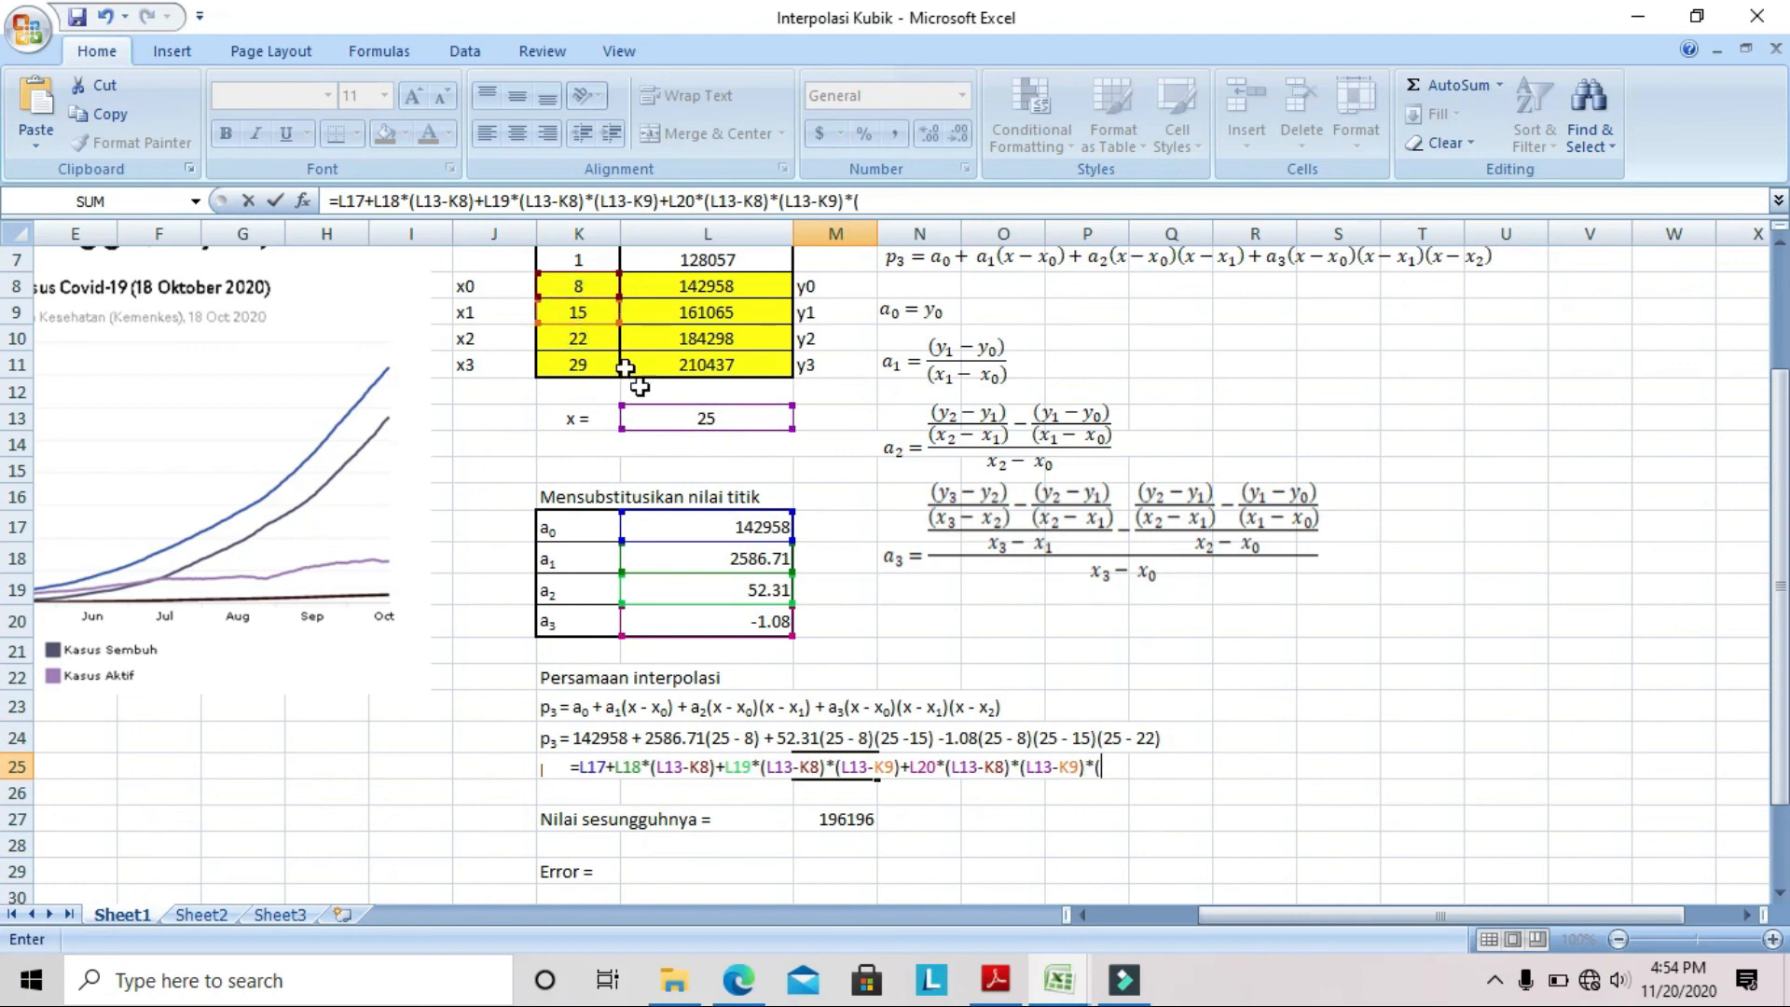
type("L13-")
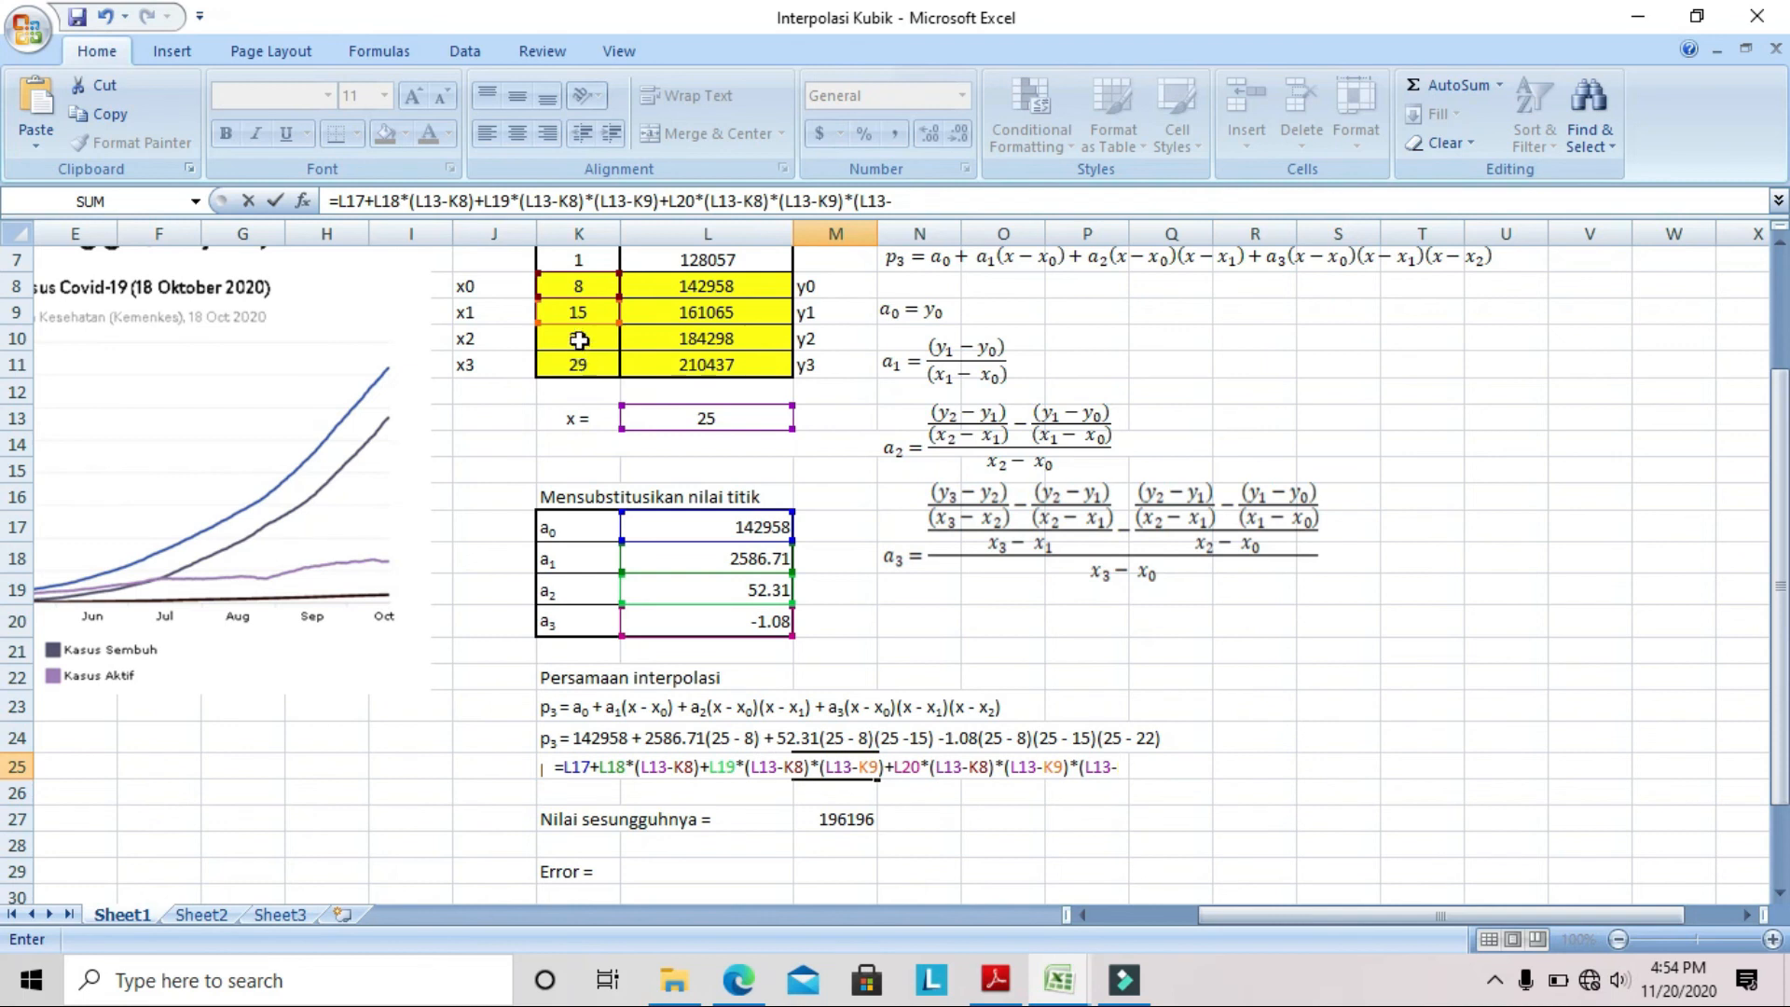
left_click(579, 339)
type(")")
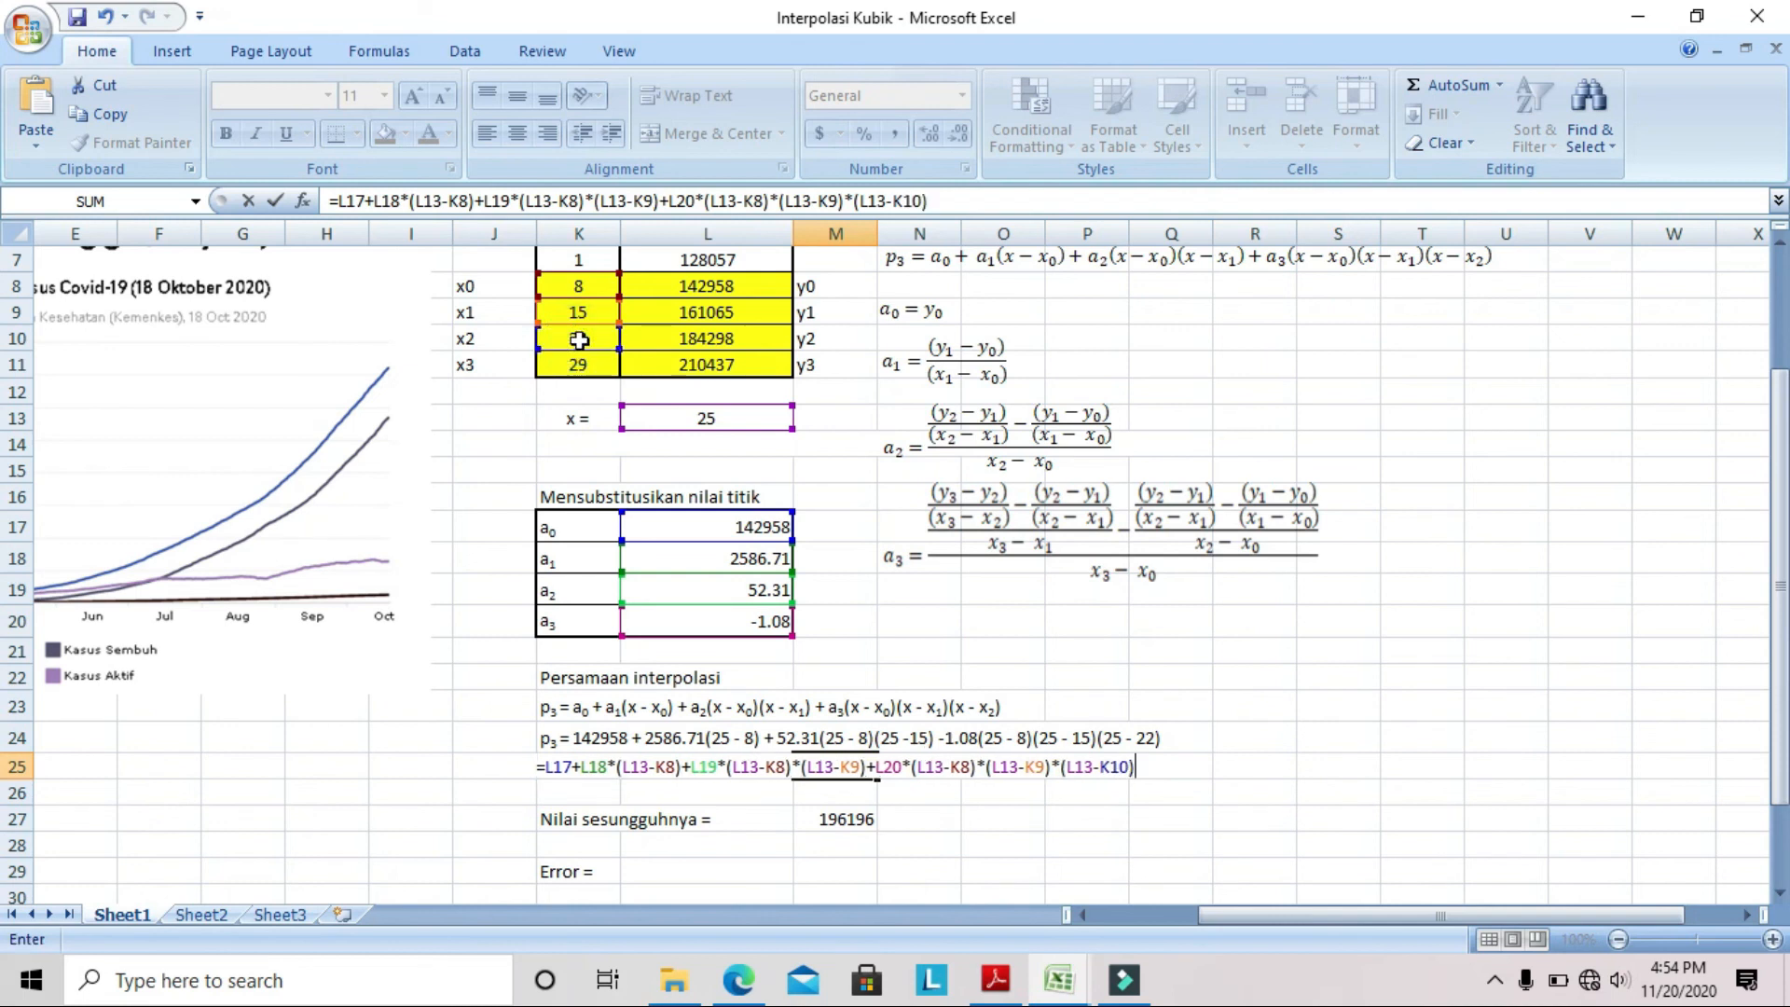
key("Return")
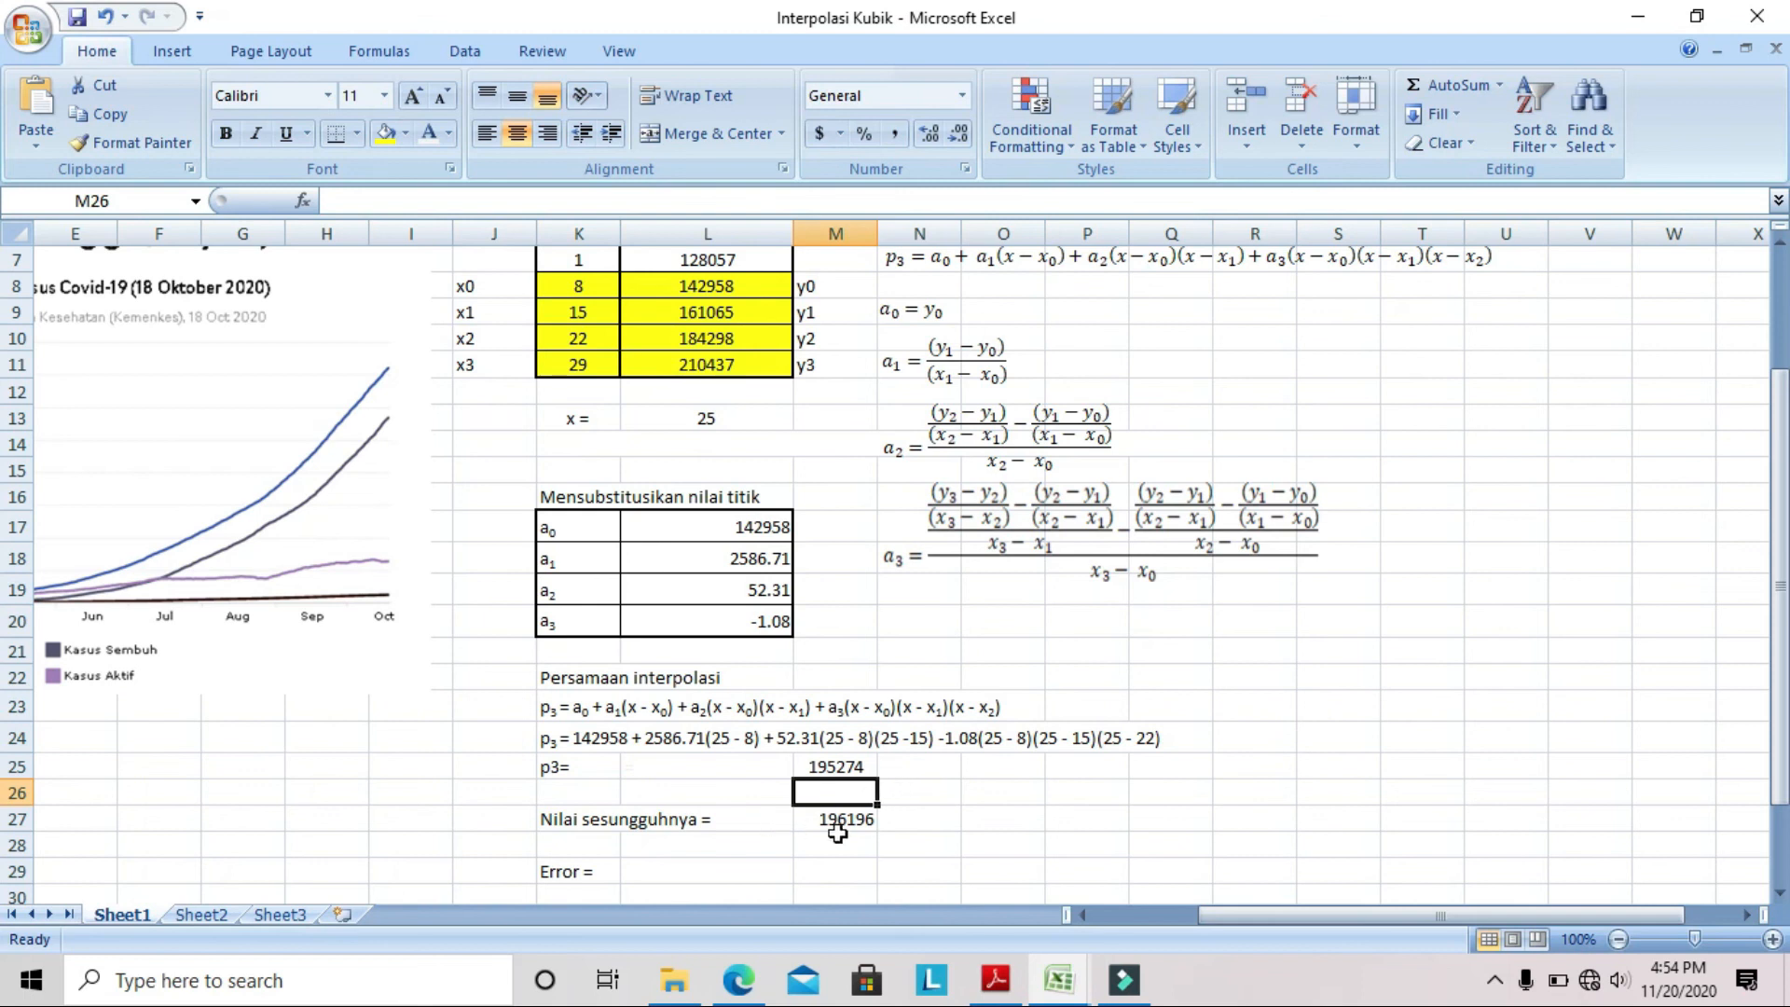
Calculate the error in cell L29 as the absolute difference between p3 and the actual value, =abs(M25-M27)
scroll(802, 821, "down", 1)
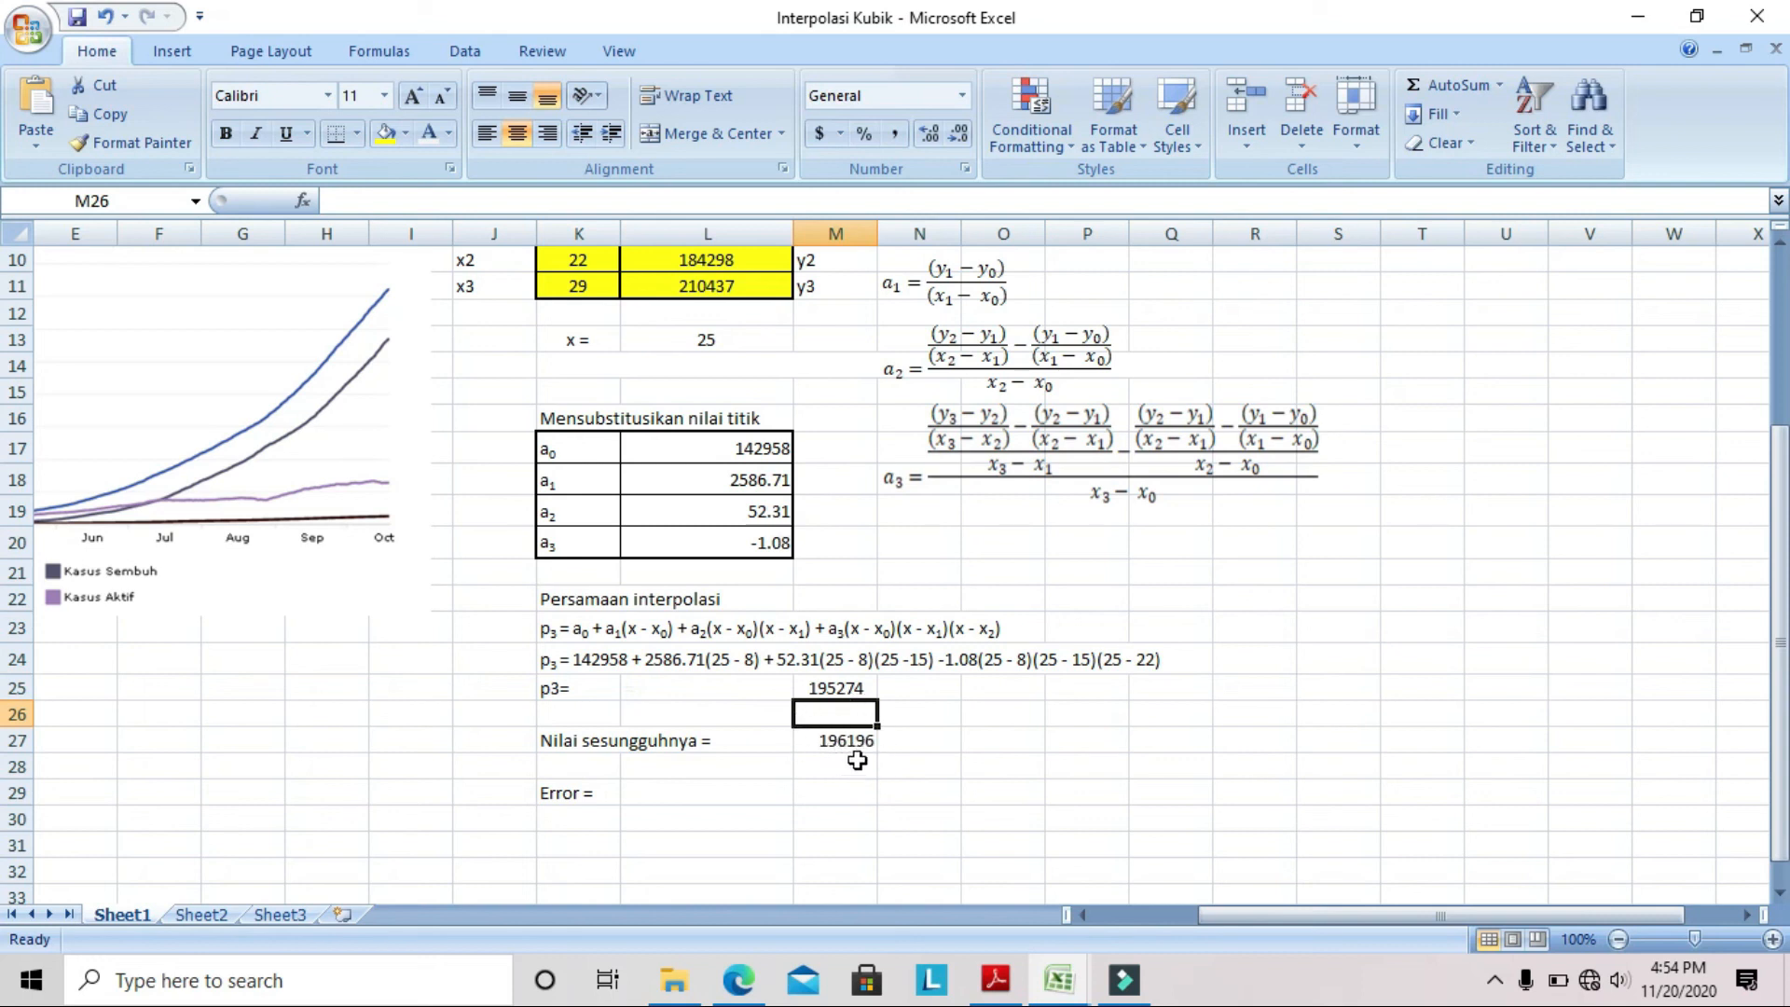
left_click(686, 793)
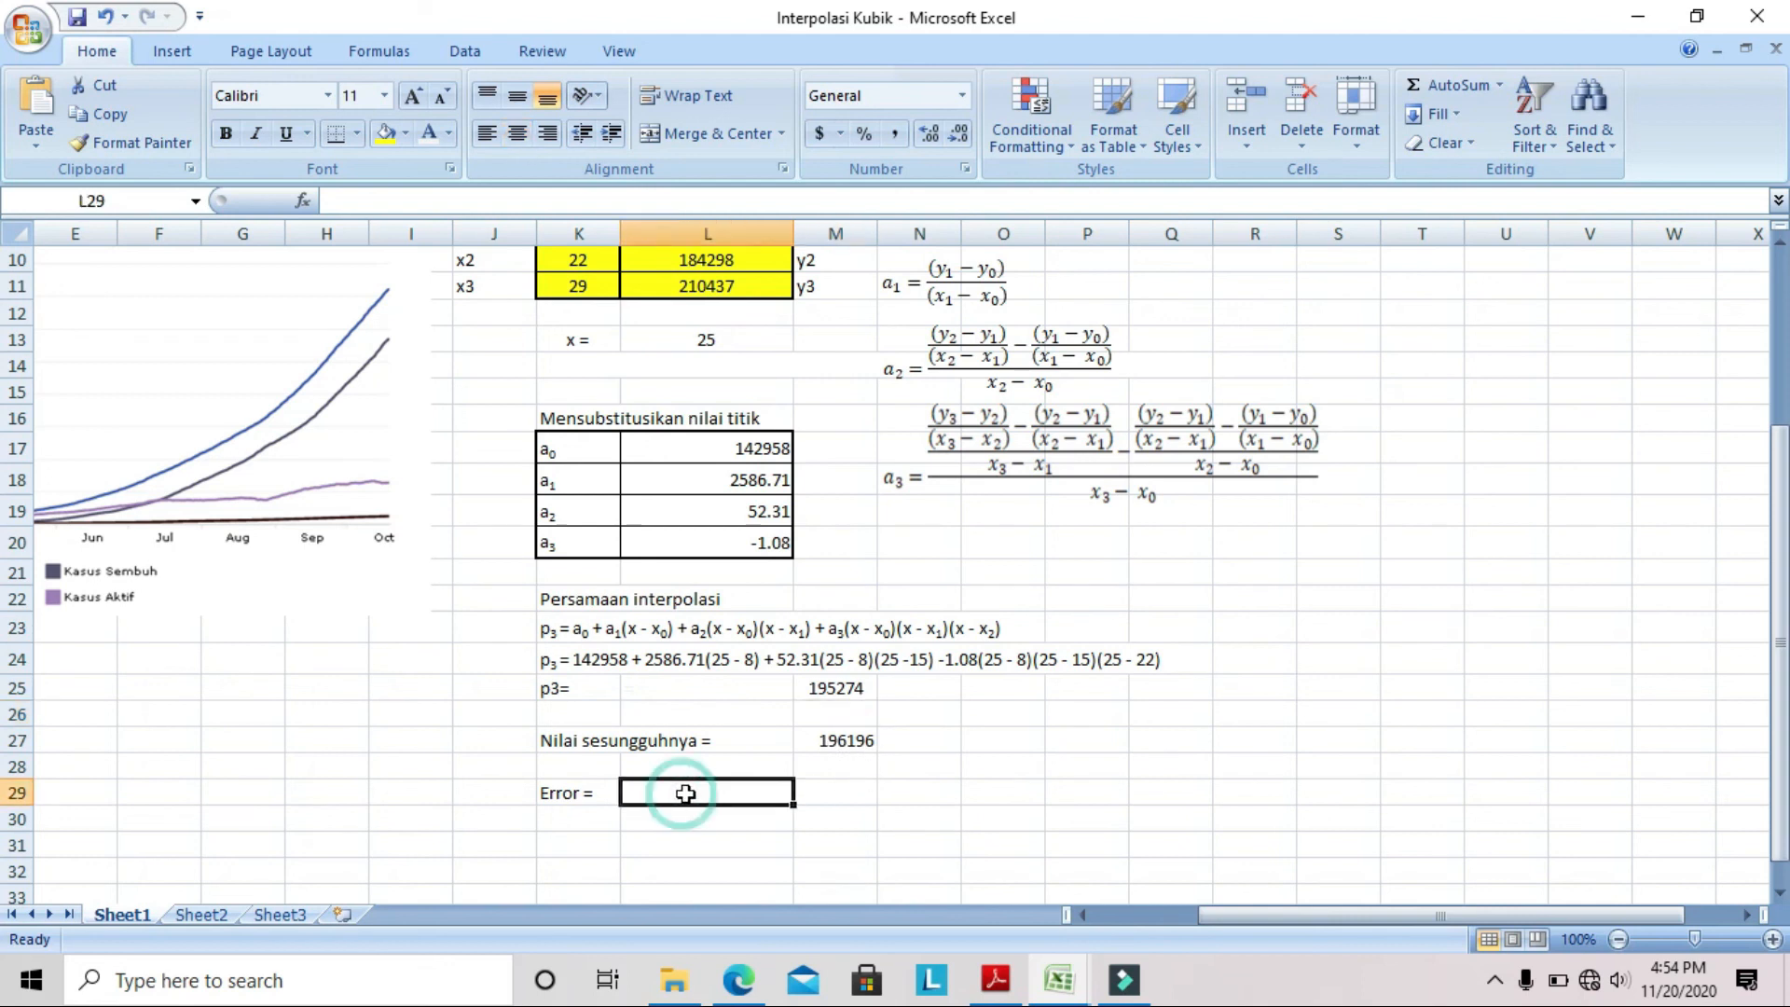
type("=")
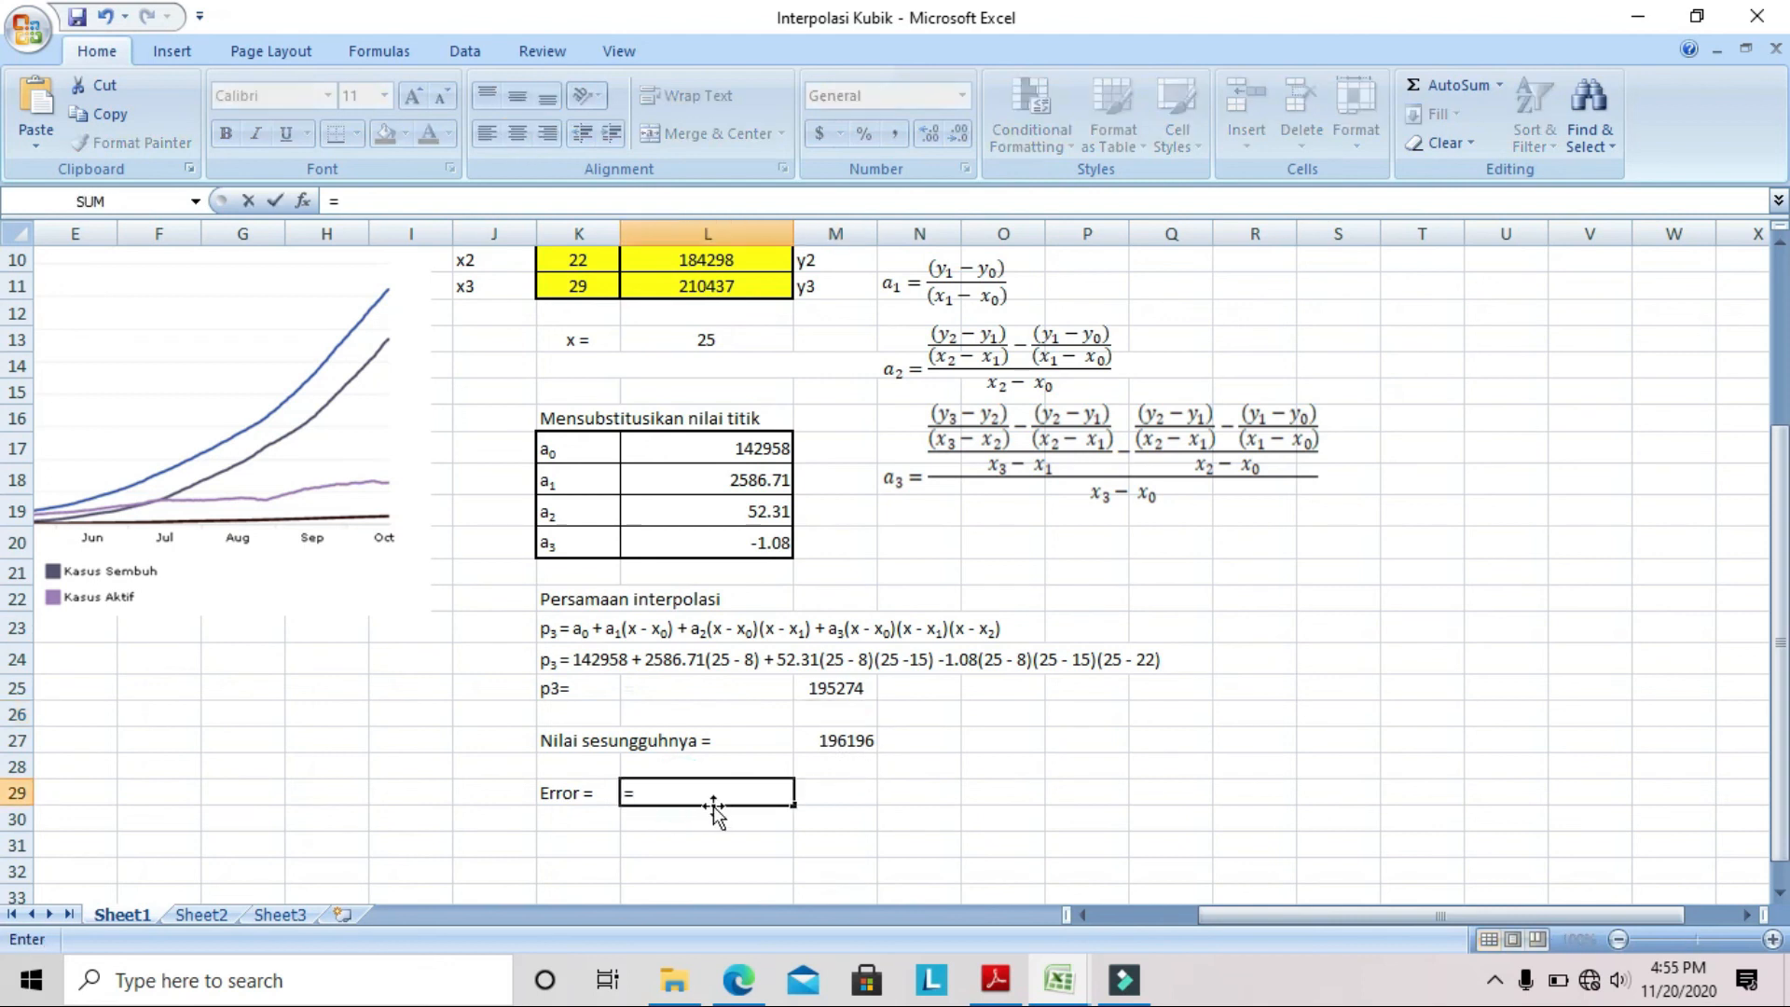
type("a")
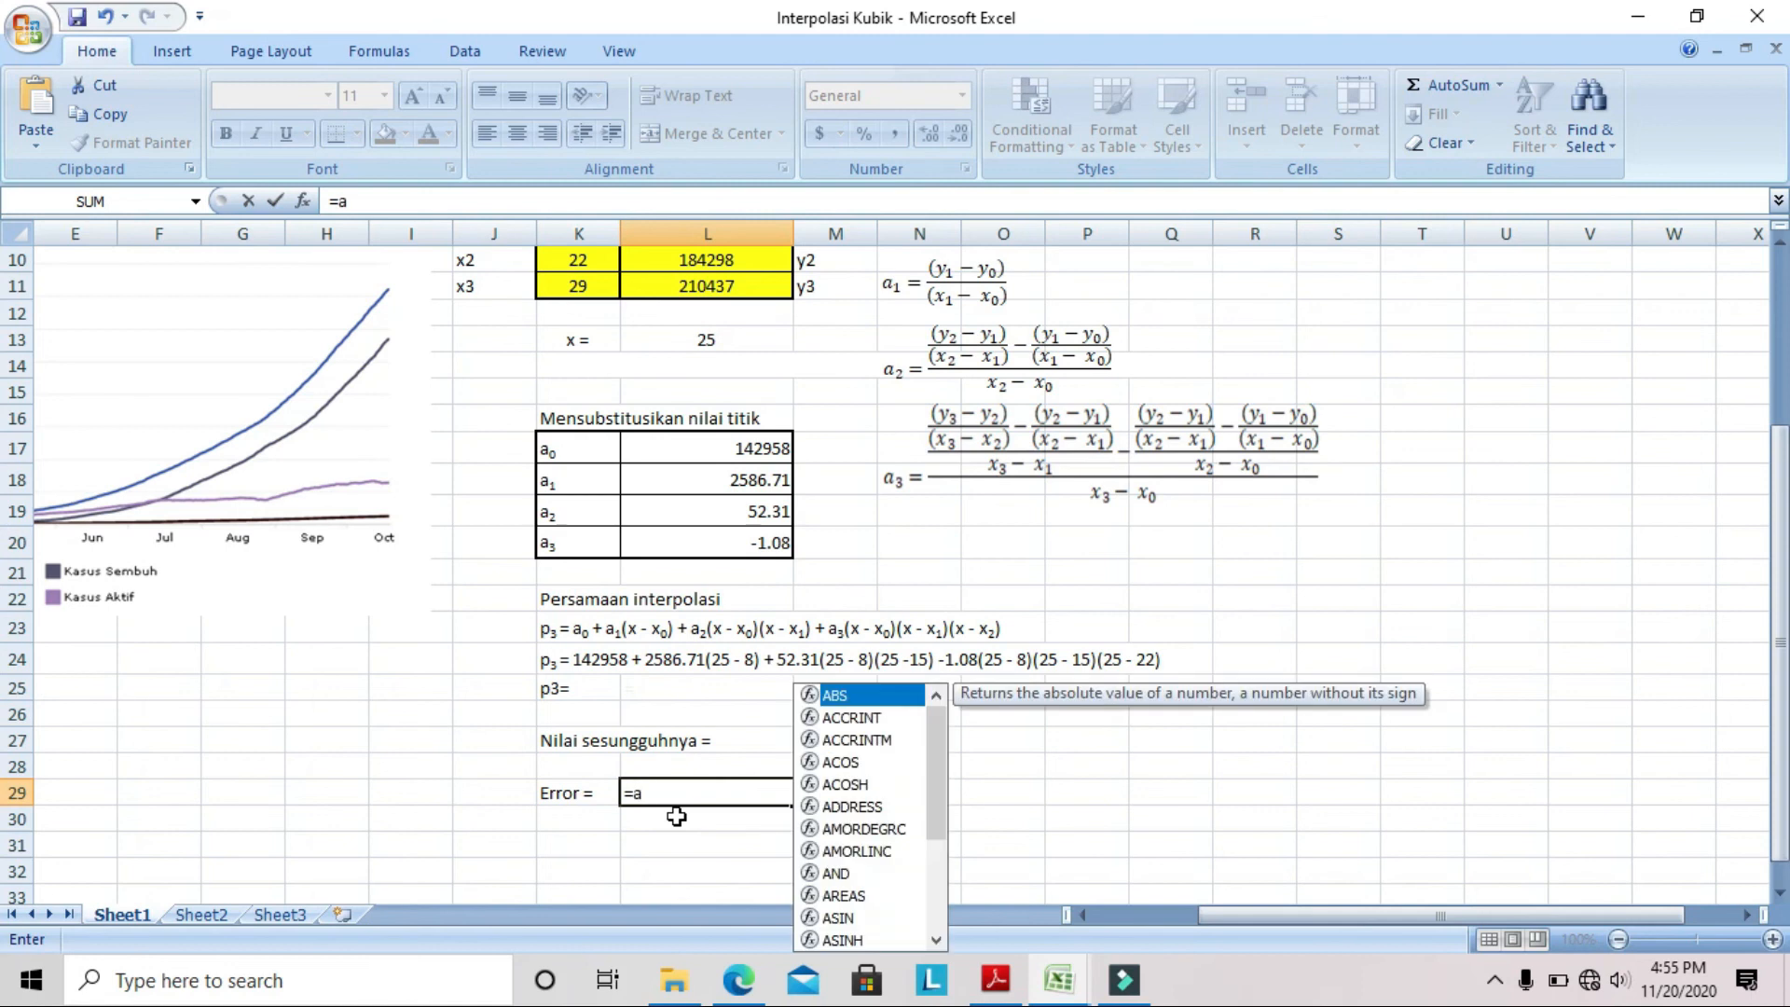
type("bs(")
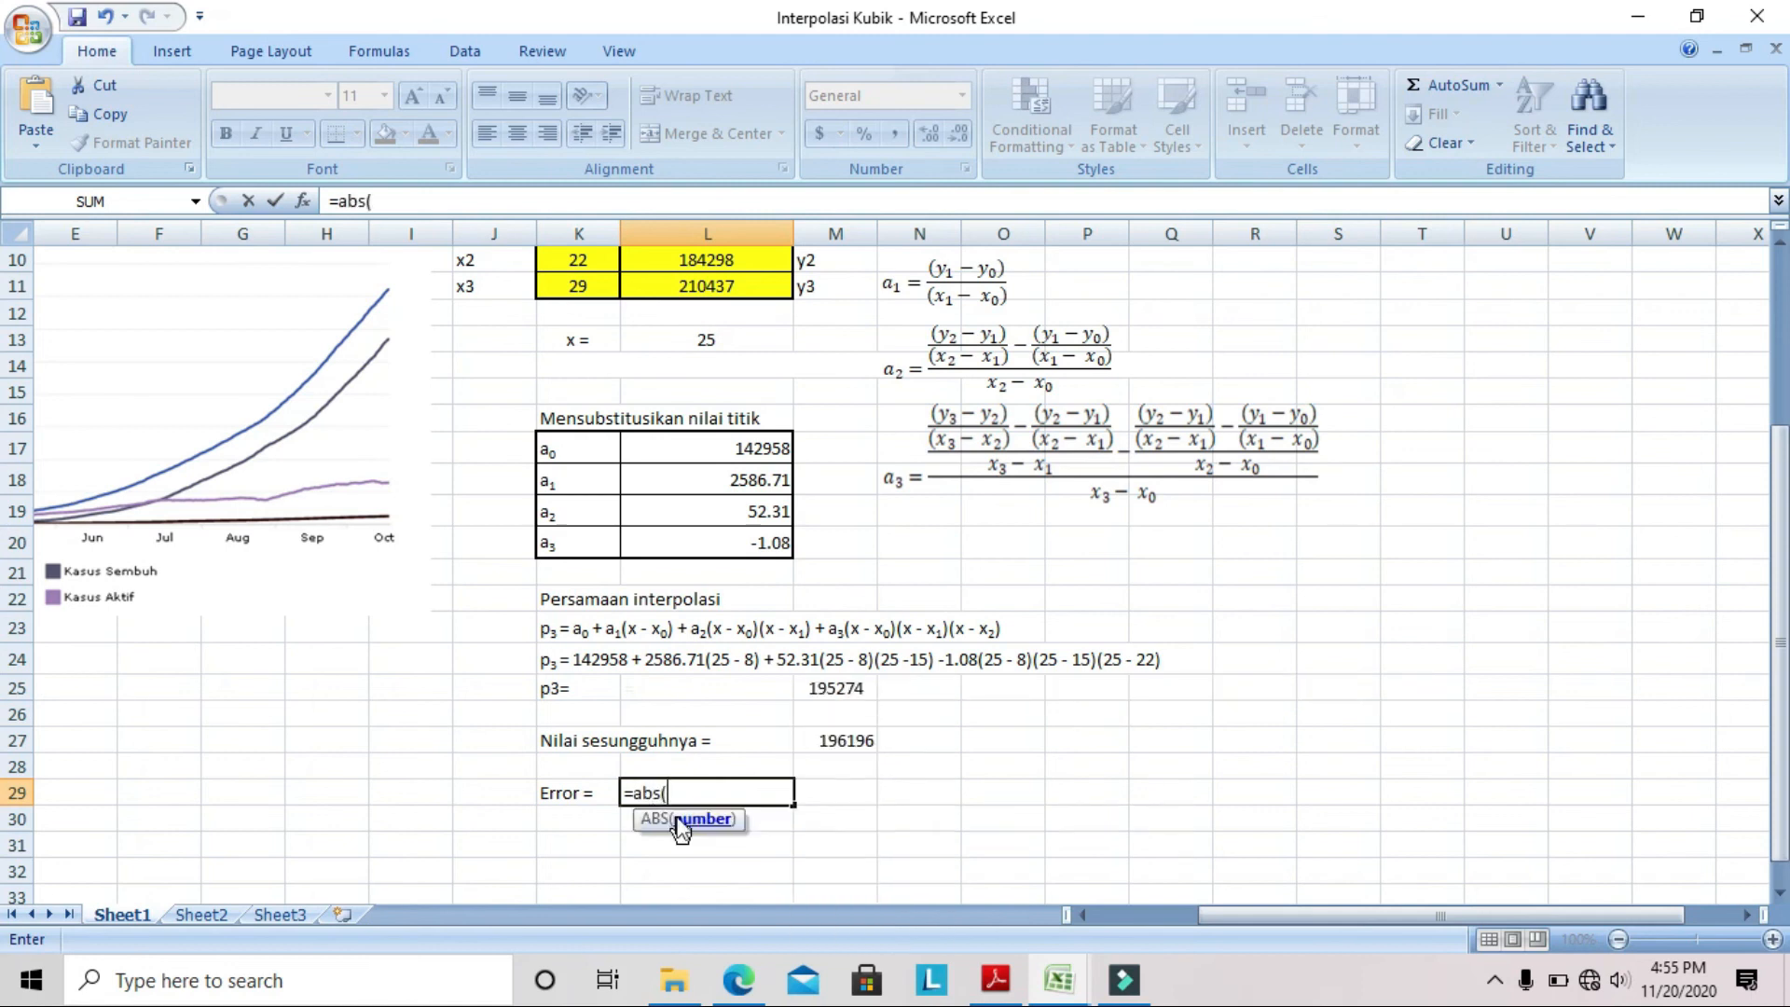
left_click(802, 685)
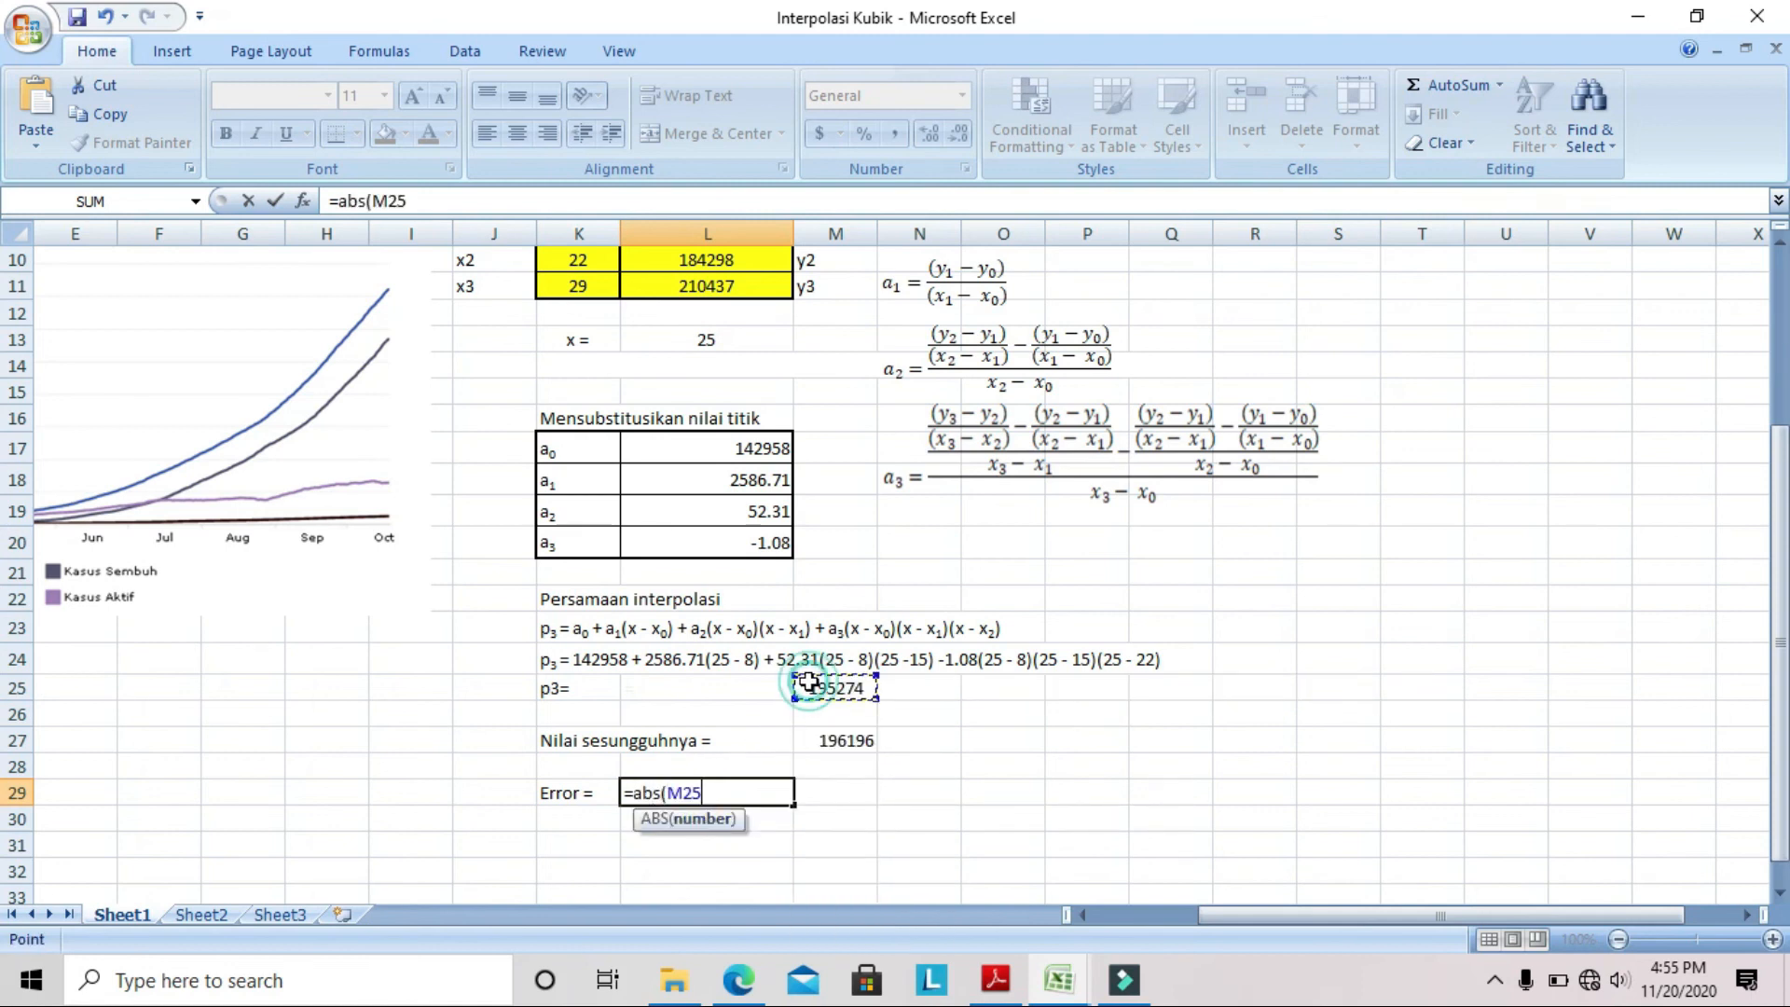
type("-")
left_click(823, 742)
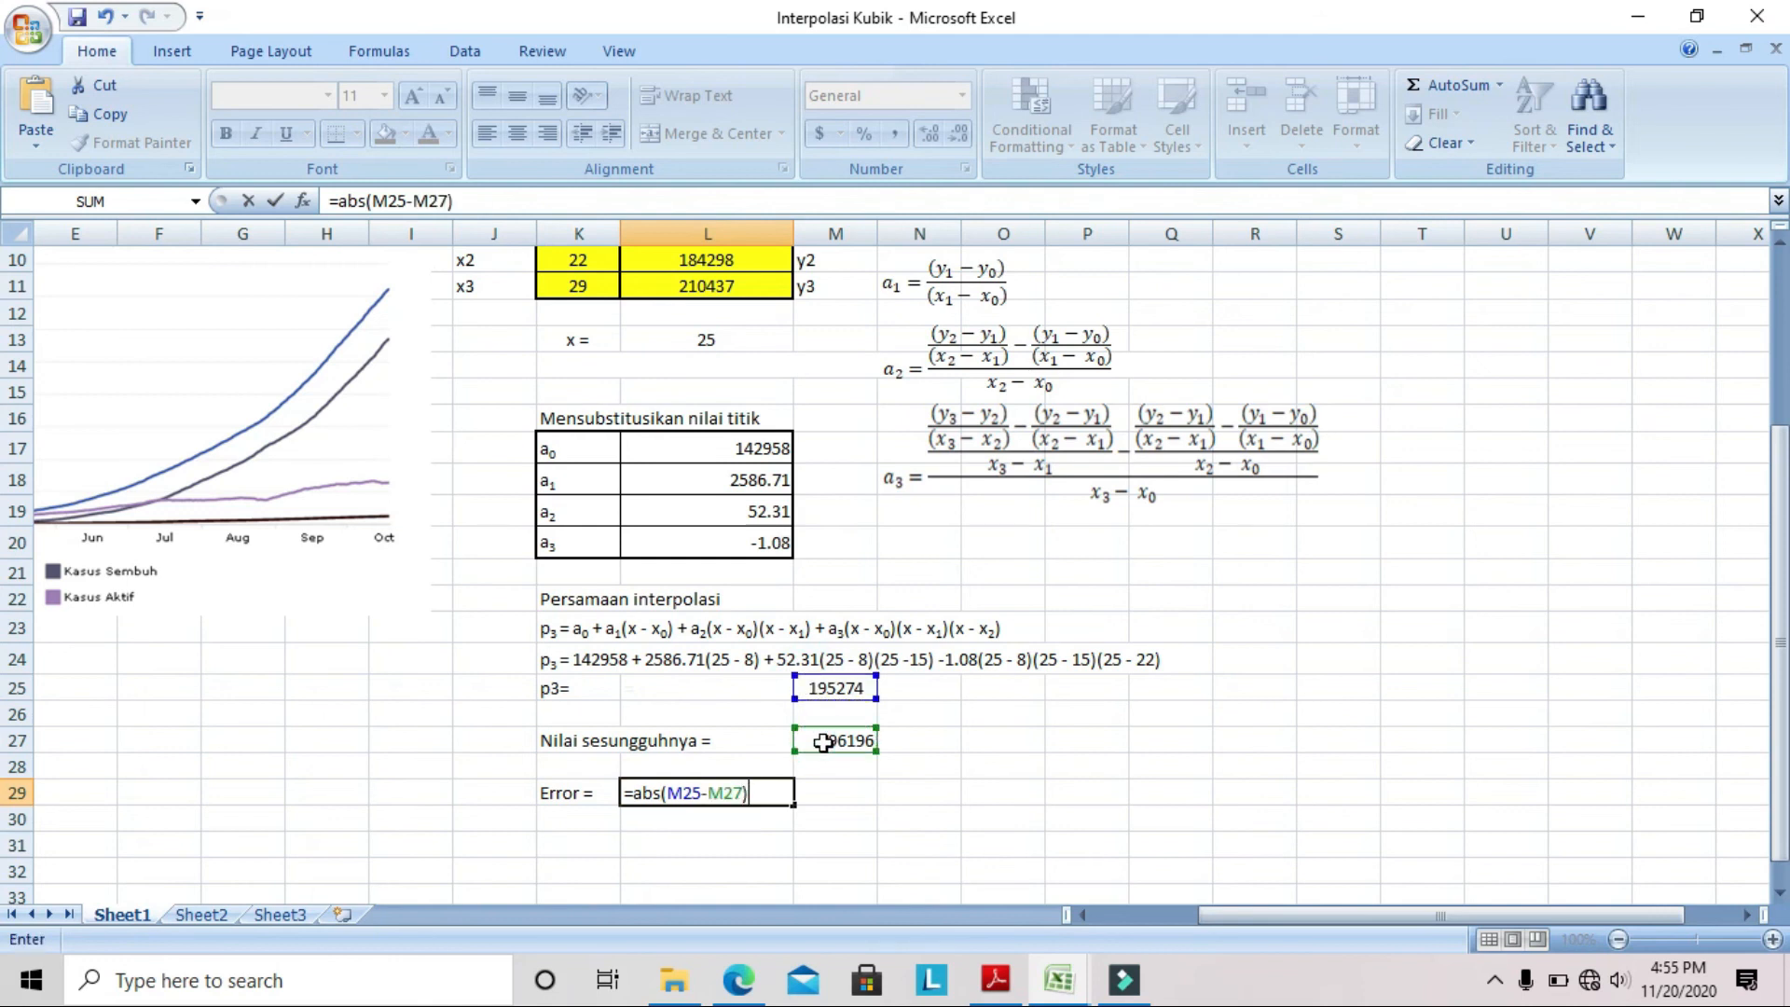
key("Return")
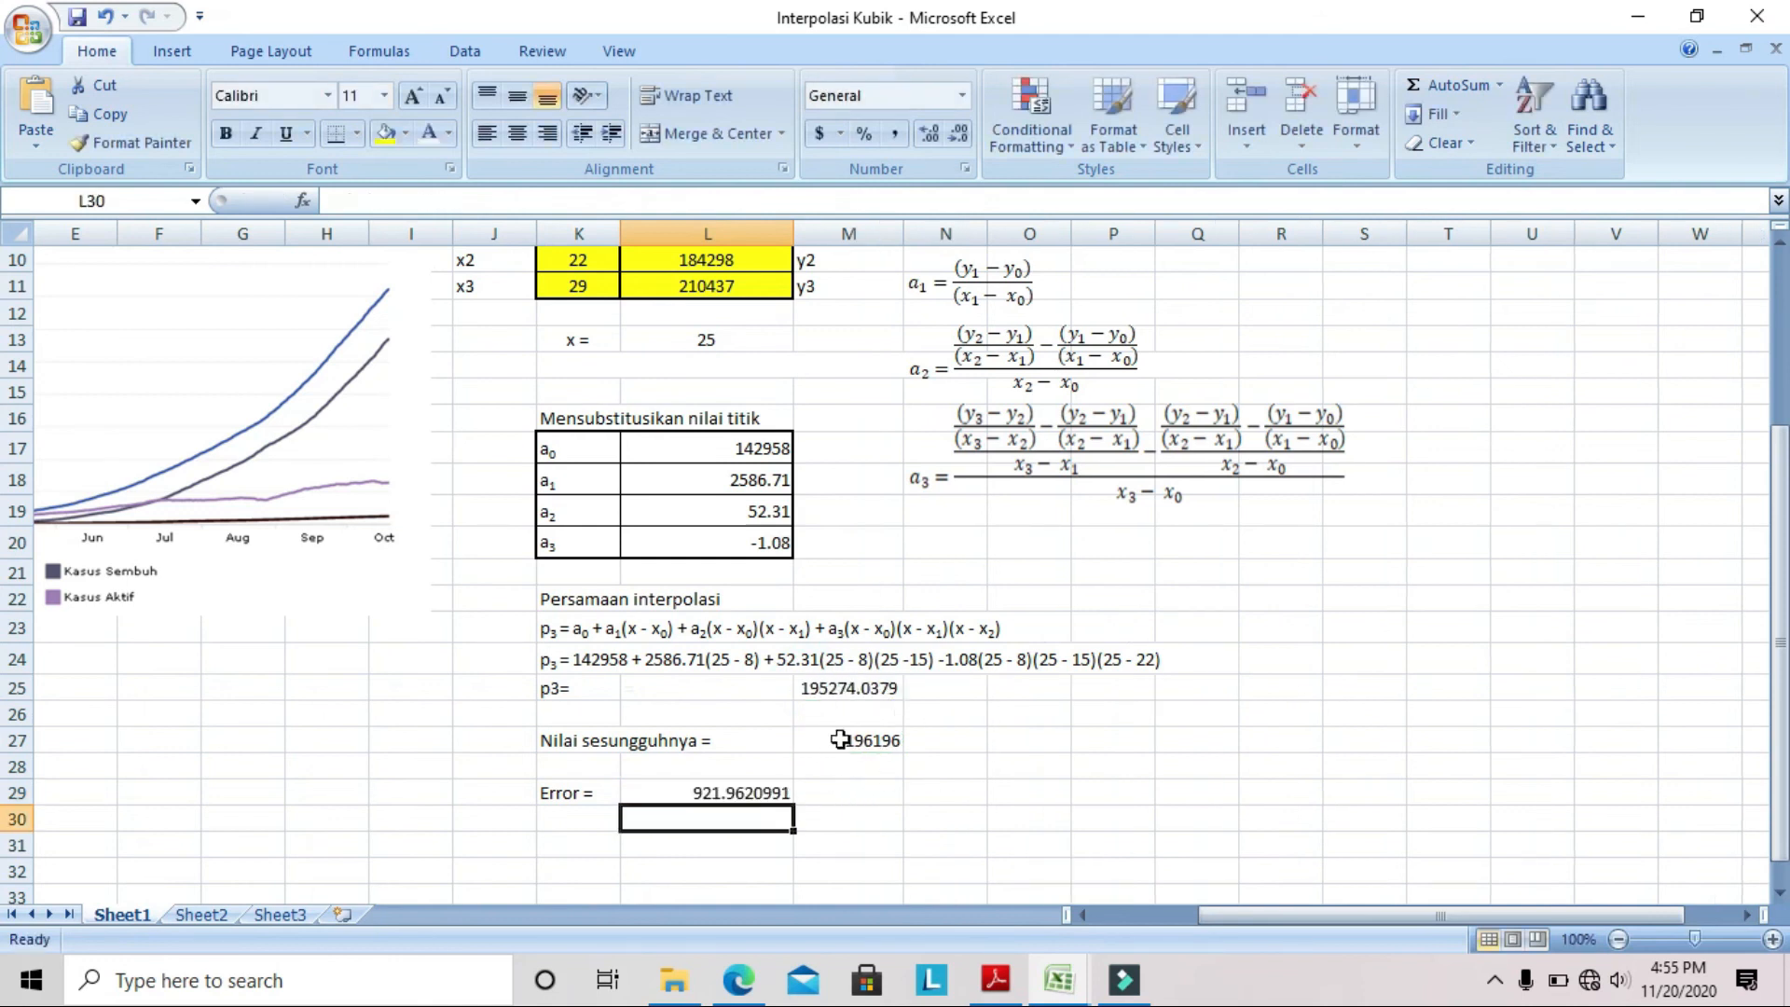
left_click(847, 818)
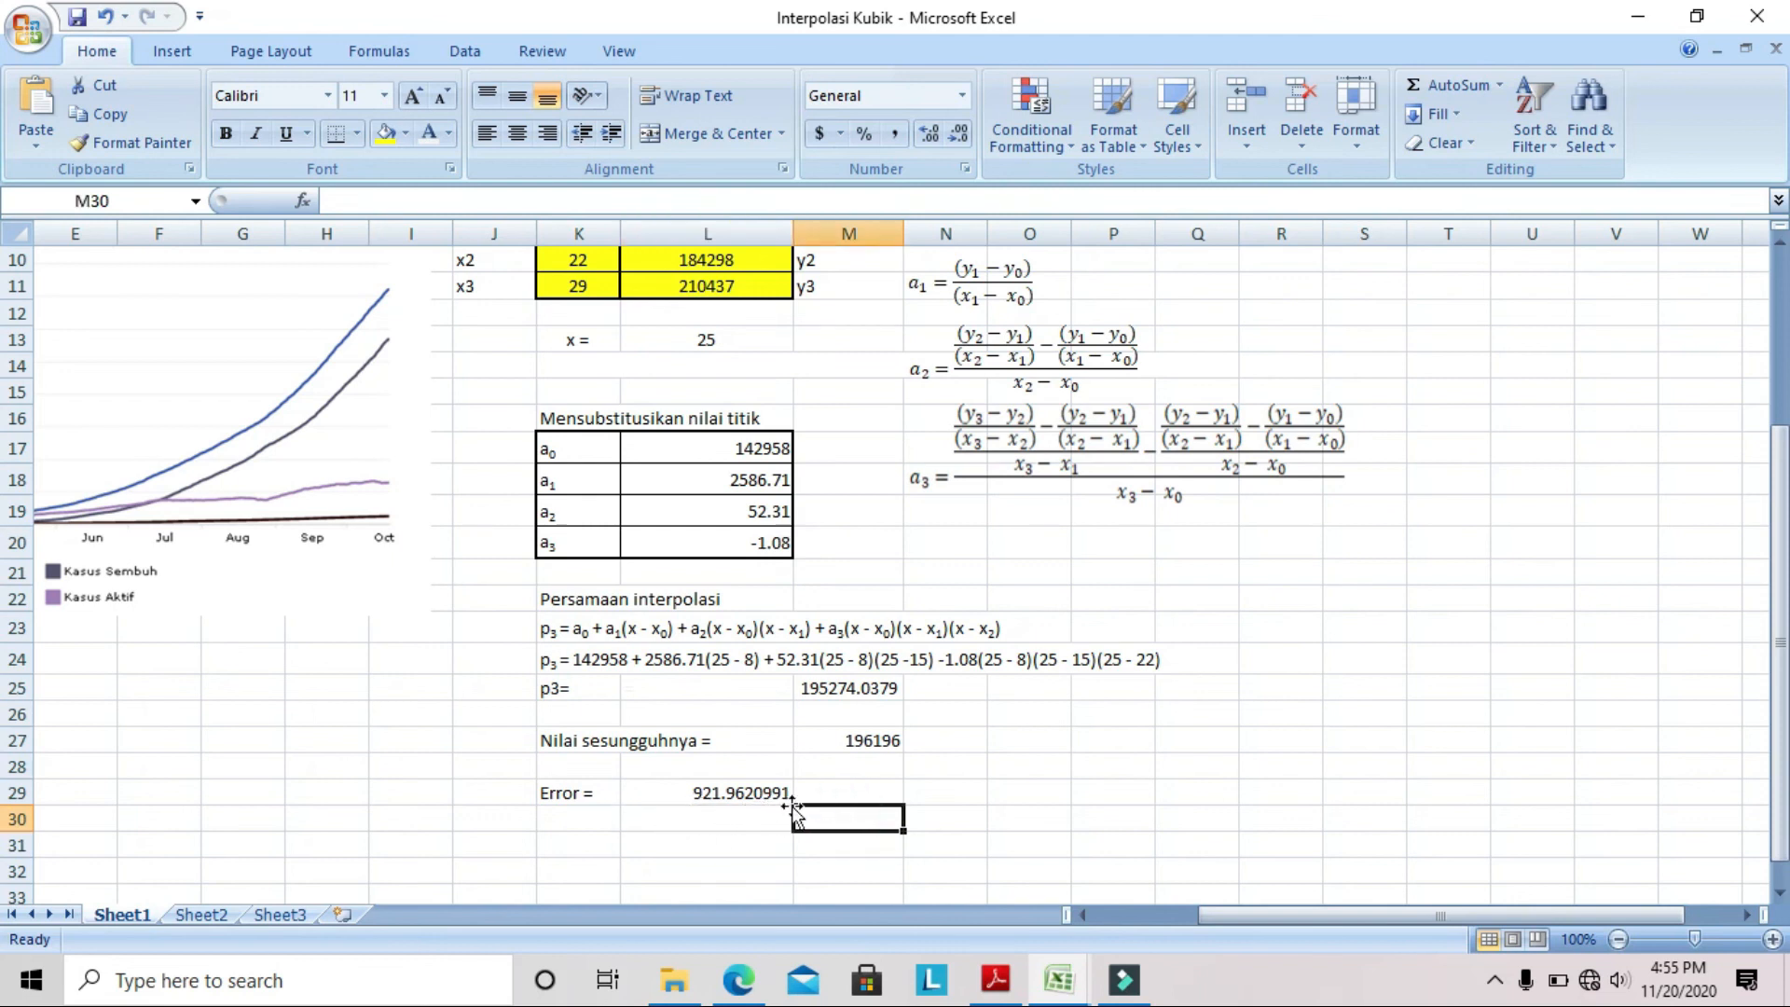
left_click(970, 790)
left_click(896, 843)
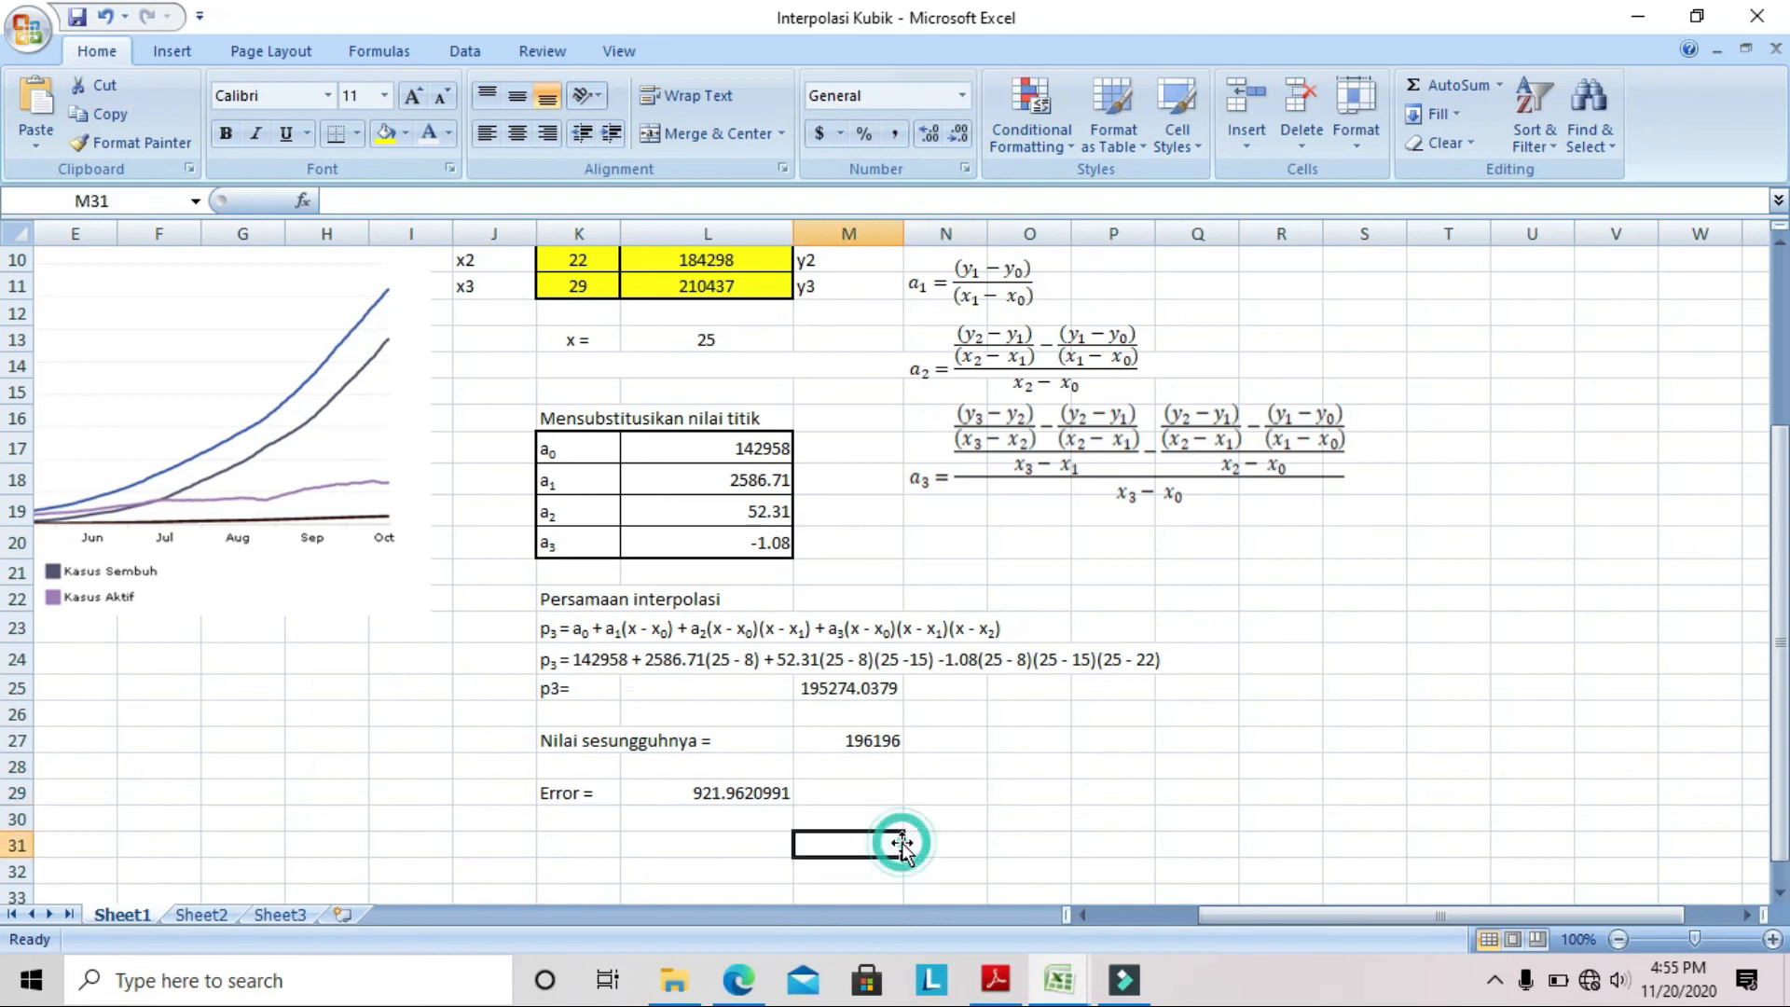